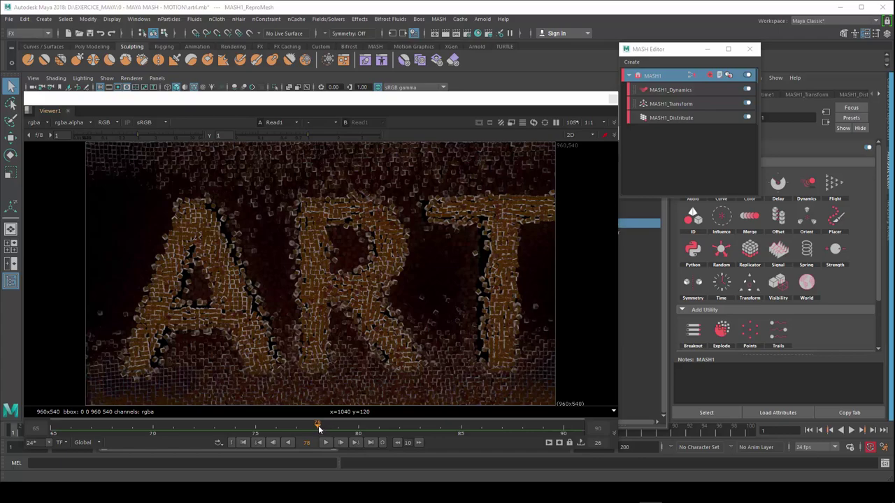
# Scrub and play the render sequence between the intact tiled wall and the formed ART letters
pyautogui.moveTo(318, 429); pyautogui.dragTo(48, 425)
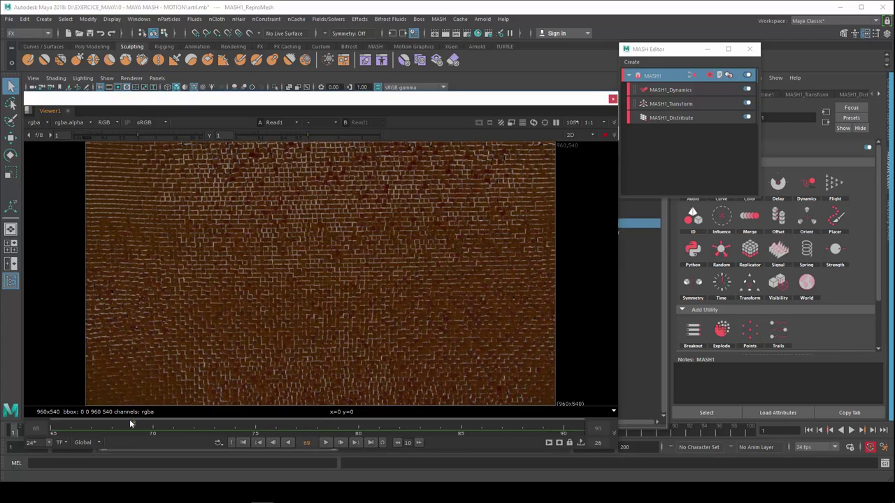
pyautogui.click(326, 443)
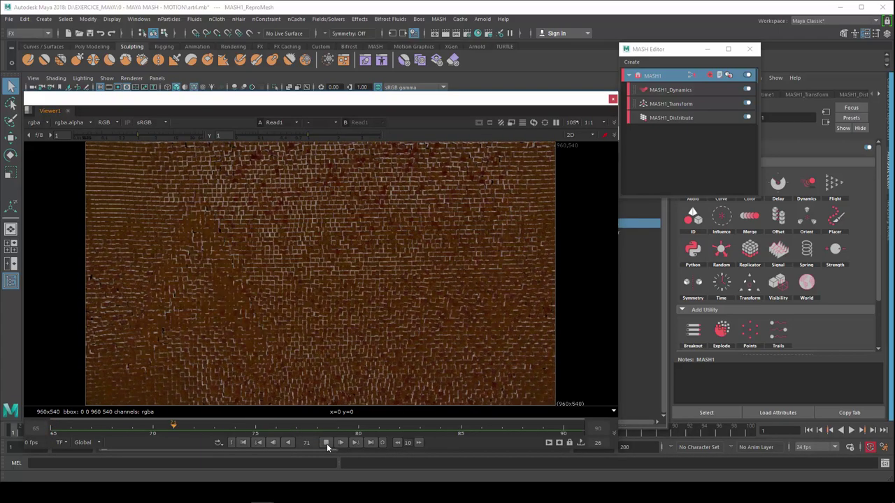
pyautogui.click(326, 443)
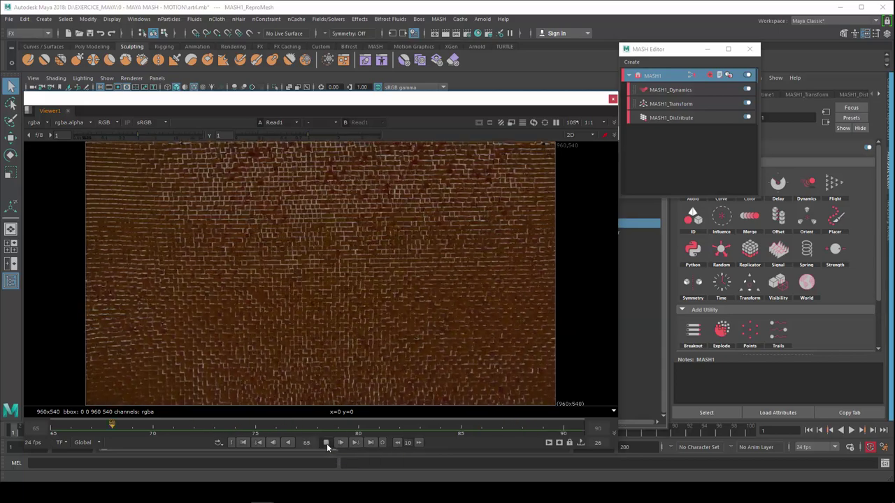
pyautogui.moveTo(156, 429)
pyautogui.mouseDown()
pyautogui.moveTo(473, 434)
pyautogui.moveTo(427, 433)
pyautogui.mouseUp()
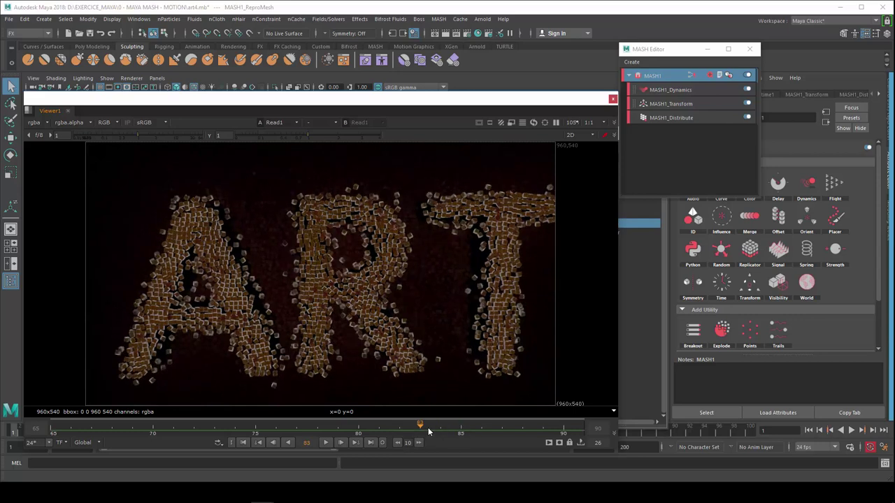
pyautogui.moveTo(429, 432)
pyautogui.mouseDown()
pyautogui.moveTo(124, 424)
pyautogui.moveTo(559, 426)
pyautogui.moveTo(290, 417)
pyautogui.moveTo(453, 414)
pyautogui.mouseUp()
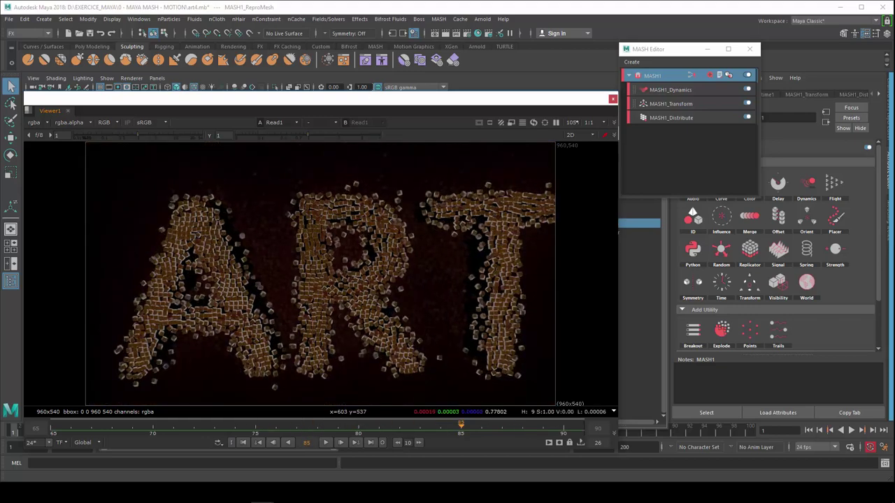
# Step the render through frames 76, 87 and 77 while repositioning the Render View window
pyautogui.moveTo(362, 102); pyautogui.dragTo(379, 97)
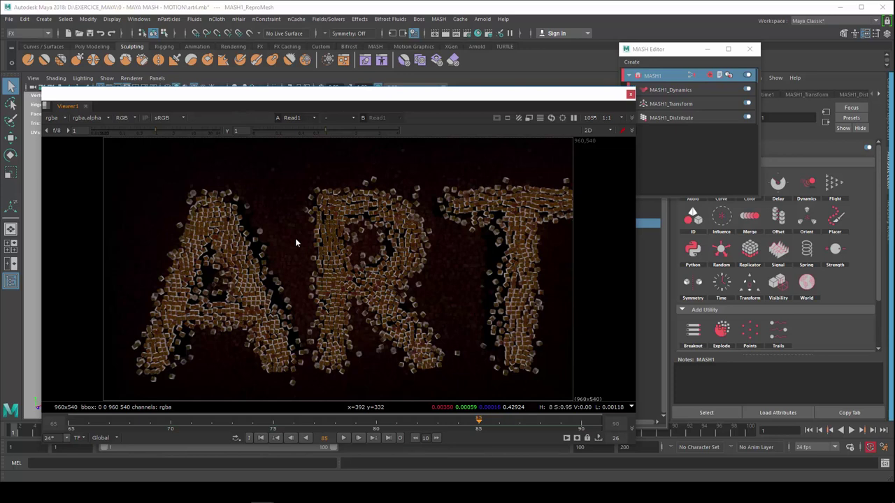
pyautogui.moveTo(480, 423)
pyautogui.mouseDown()
pyautogui.moveTo(285, 433)
pyautogui.moveTo(417, 424)
pyautogui.moveTo(519, 438)
pyautogui.moveTo(536, 431)
pyautogui.moveTo(314, 423)
pyautogui.moveTo(442, 420)
pyautogui.mouseUp()
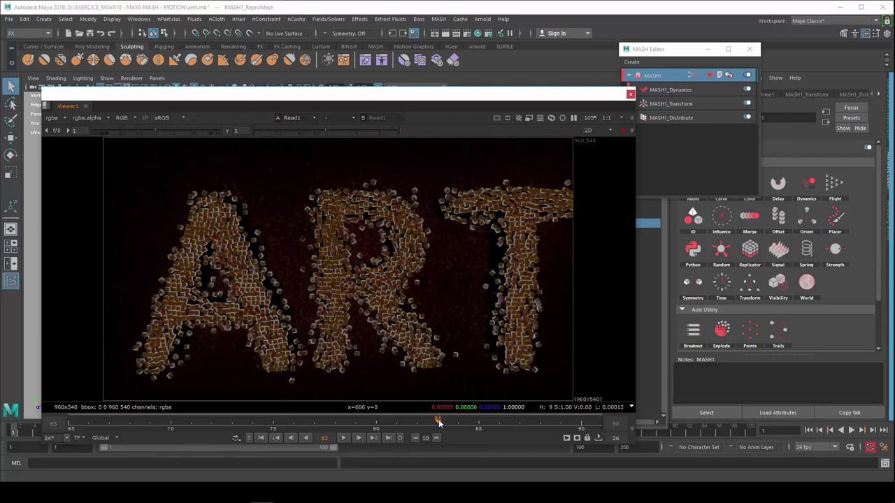
pyautogui.moveTo(442, 422)
pyautogui.mouseDown()
pyautogui.moveTo(555, 413)
pyautogui.moveTo(479, 413)
pyautogui.moveTo(537, 410)
pyautogui.mouseUp()
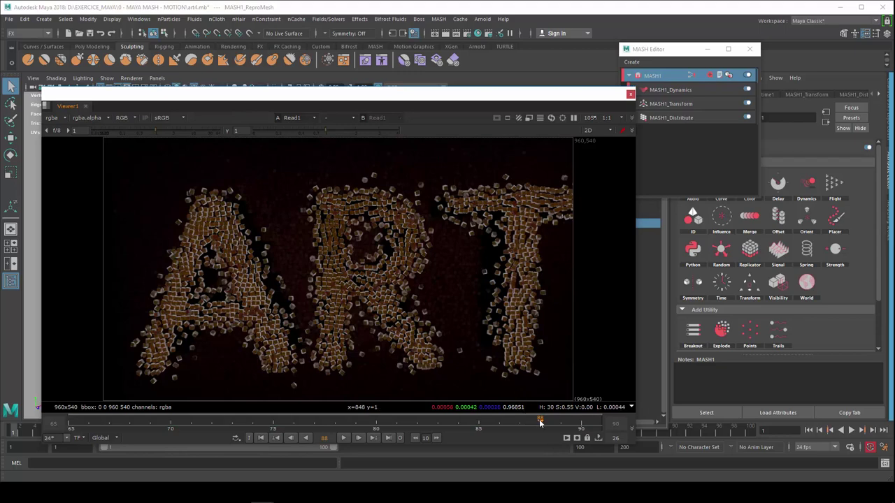
pyautogui.moveTo(559, 423)
pyautogui.mouseDown()
pyautogui.moveTo(311, 427)
pyautogui.moveTo(354, 426)
pyautogui.mouseUp()
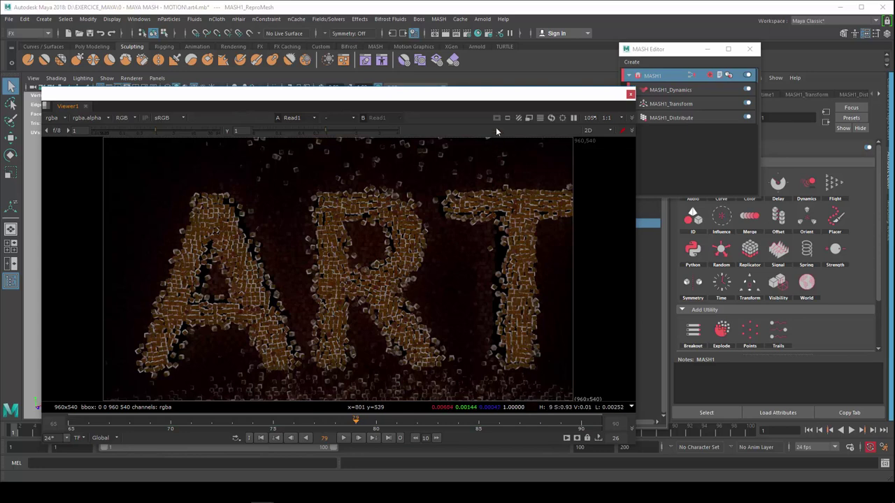
pyautogui.moveTo(486, 101); pyautogui.dragTo(550, 106)
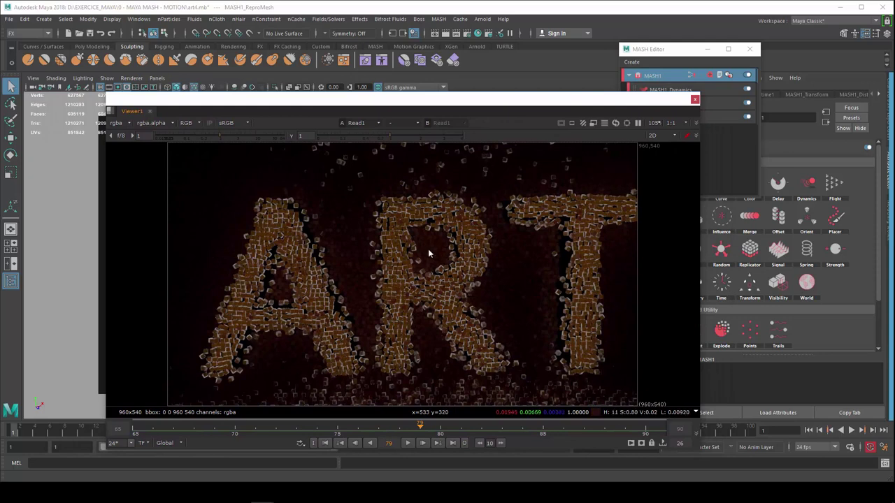
pyautogui.moveTo(488, 103); pyautogui.dragTo(436, 96)
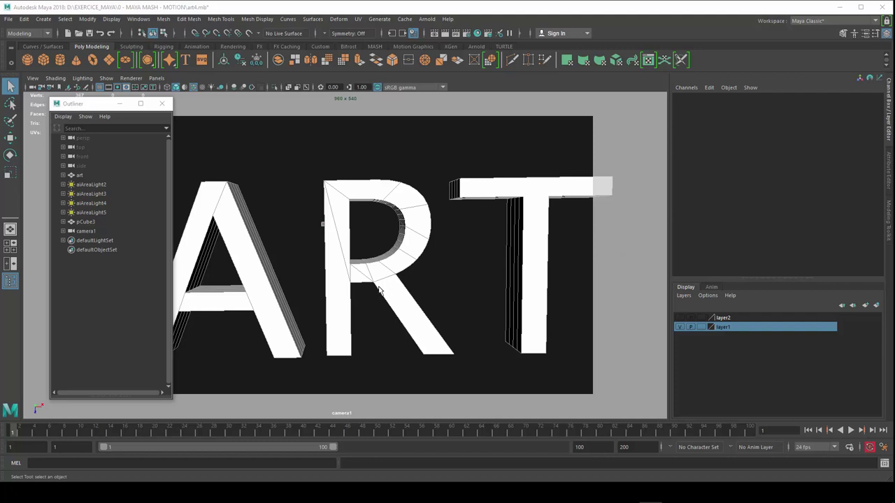
# Look through the persp camera, select the ART text and orbit to a near-frontal view
pyautogui.moveTo(380, 290)
pyautogui.keyDown('alt'); pyautogui.mouseDown()
pyautogui.moveTo(385, 294)
pyautogui.moveTo(380, 287)
pyautogui.mouseUp(); pyautogui.keyUp('alt')
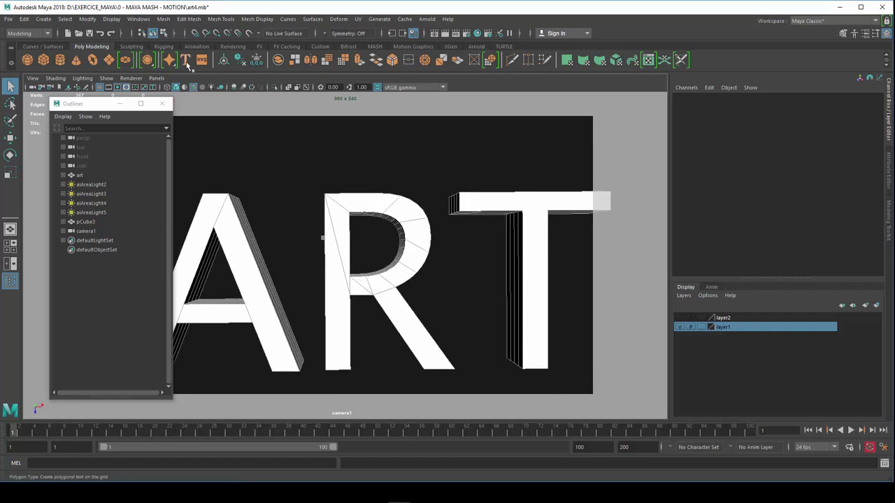
pyautogui.click(157, 78)
pyautogui.moveTo(172, 87)
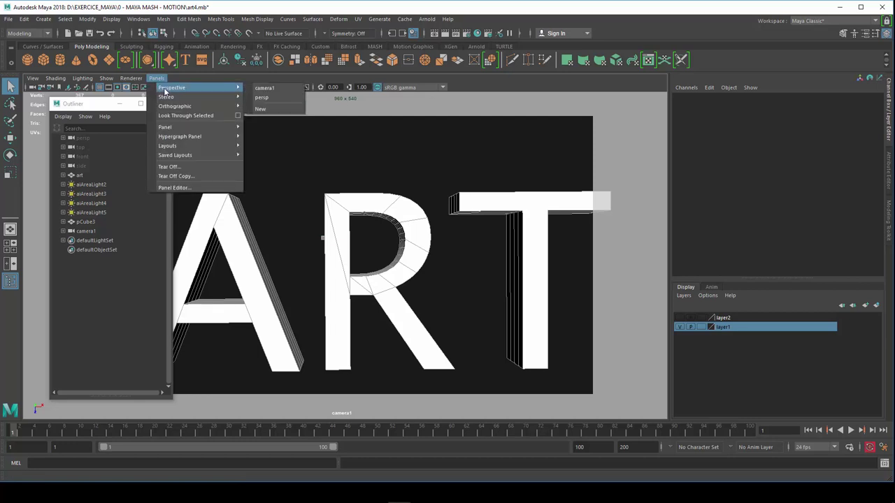
pyautogui.click(261, 98)
pyautogui.moveTo(303, 200)
pyautogui.keyDown('alt'); pyautogui.mouseDown()
pyautogui.moveTo(335, 231)
pyautogui.moveTo(320, 214)
pyautogui.moveTo(371, 236)
pyautogui.mouseUp(); pyautogui.keyUp('alt')
pyautogui.scroll(3, 324, 211)
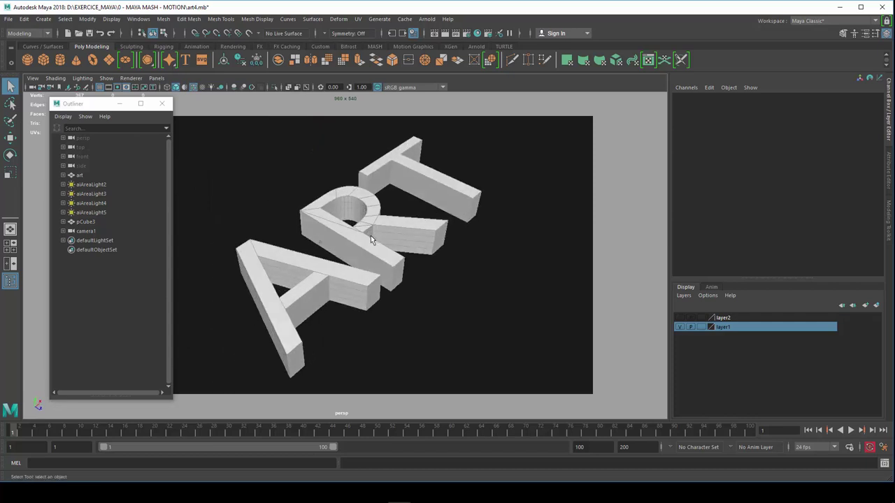
pyautogui.scroll(3, 352, 280)
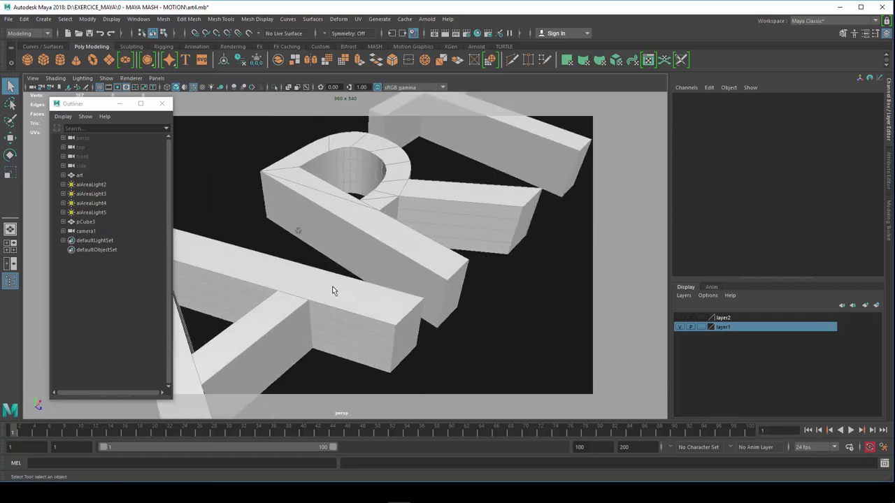
pyautogui.click(333, 290)
pyautogui.scroll(-3, 333, 303)
pyautogui.keyDown('alt'); pyautogui.moveTo(333, 303); pyautogui.dragTo(304, 227); pyautogui.keyUp('alt')
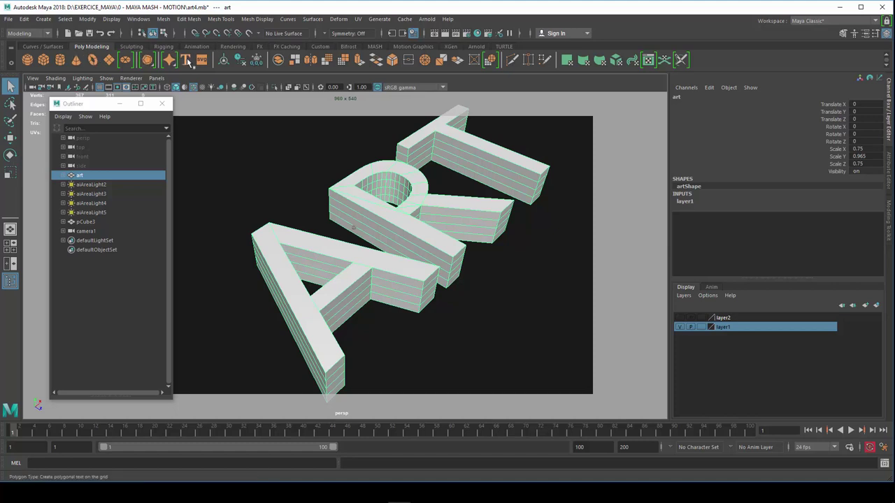
pyautogui.moveTo(421, 223)
pyautogui.keyDown('alt'); pyautogui.mouseDown()
pyautogui.moveTo(347, 276)
pyautogui.moveTo(329, 251)
pyautogui.mouseUp(); pyautogui.keyUp('alt')
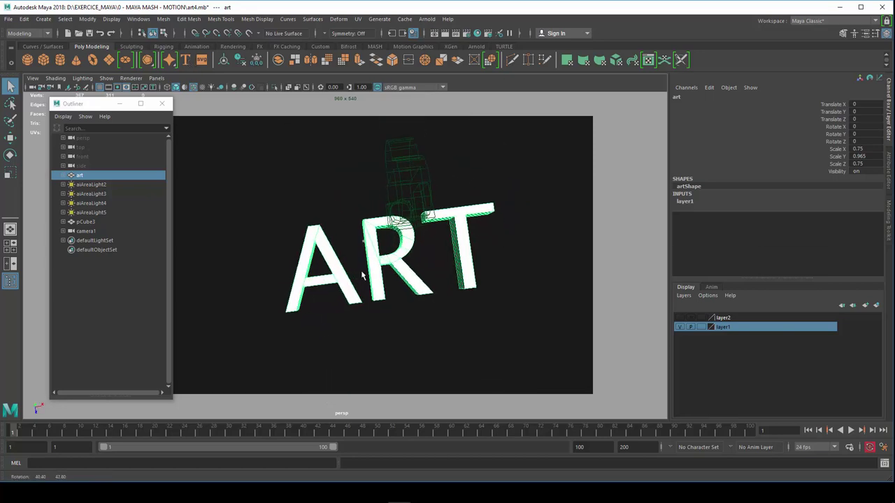
# Create a polygon type object and select its '3D Type' string in the type1 settings
pyautogui.click(187, 61)
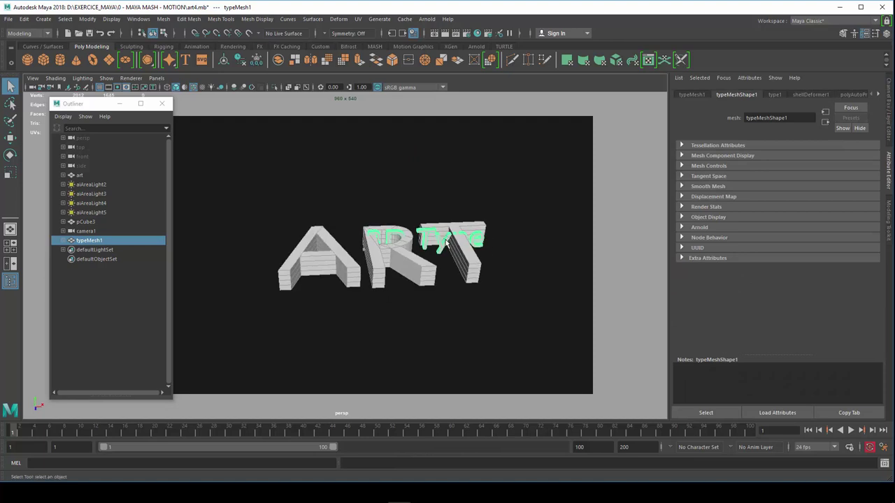
pyautogui.scroll(5, 446, 241)
pyautogui.scroll(3, 431, 244)
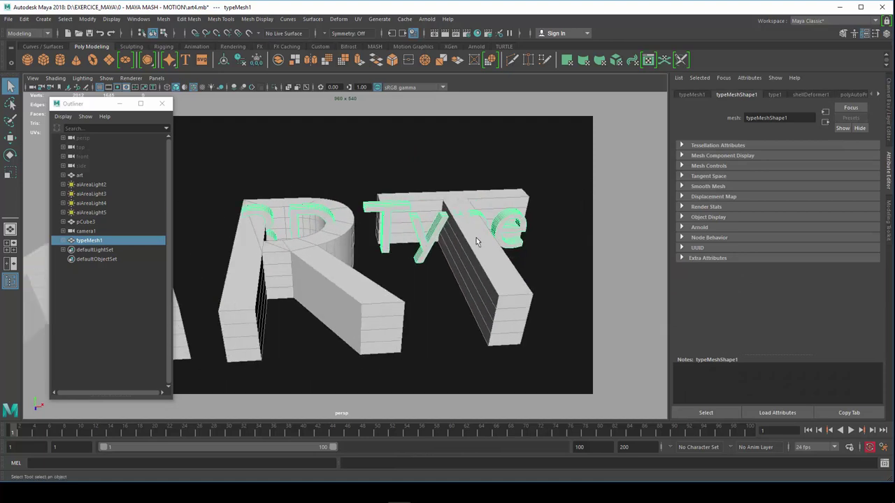
pyautogui.click(774, 95)
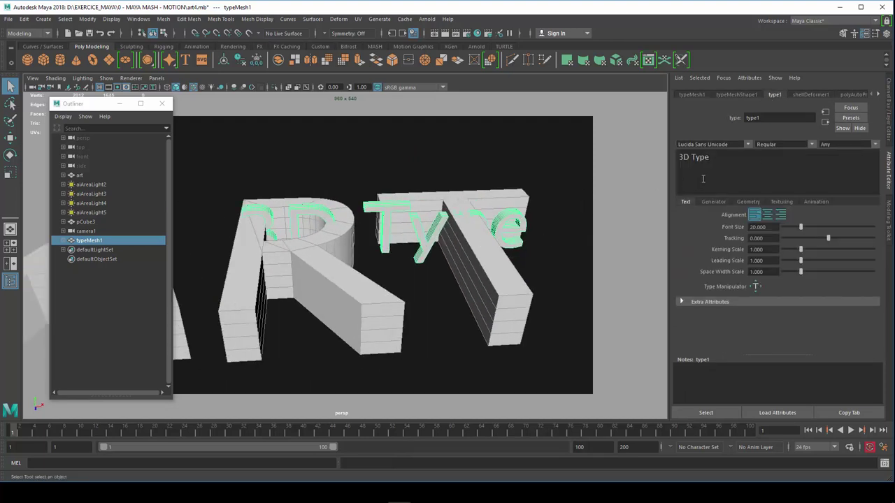
pyautogui.moveTo(713, 158); pyautogui.dragTo(657, 160)
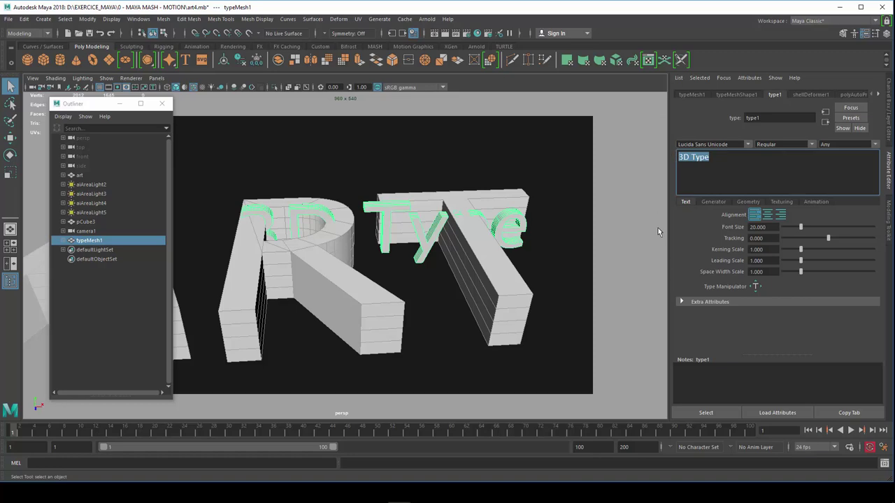
# Orbit and zoom around the new 3D Type text among the ART letters
pyautogui.moveTo(388, 228)
pyautogui.keyDown('alt'); pyautogui.mouseDown()
pyautogui.moveTo(490, 289)
pyautogui.moveTo(473, 250)
pyautogui.moveTo(447, 256)
pyautogui.moveTo(477, 246)
pyautogui.moveTo(466, 256)
pyautogui.moveTo(410, 246)
pyautogui.mouseUp(); pyautogui.keyUp('alt')
pyautogui.scroll(4, 415, 243)
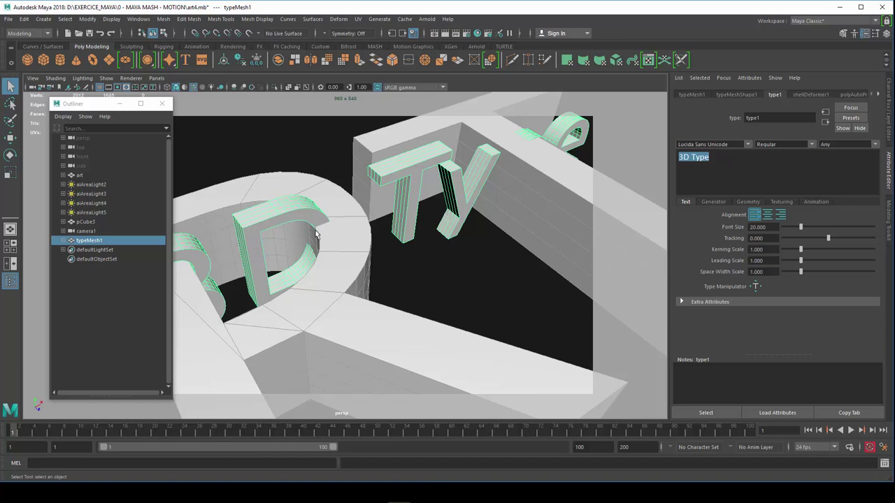
pyautogui.keyDown('alt'); pyautogui.moveTo(316, 234); pyautogui.dragTo(285, 217); pyautogui.keyUp('alt')
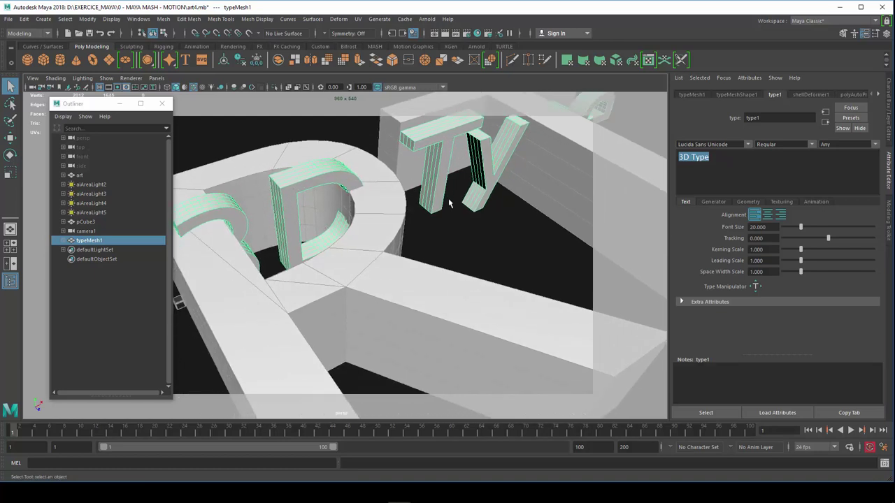
pyautogui.moveTo(445, 222)
pyautogui.keyDown('alt'); pyautogui.mouseDown()
pyautogui.moveTo(436, 263)
pyautogui.moveTo(444, 274)
pyautogui.mouseUp(); pyautogui.keyUp('alt')
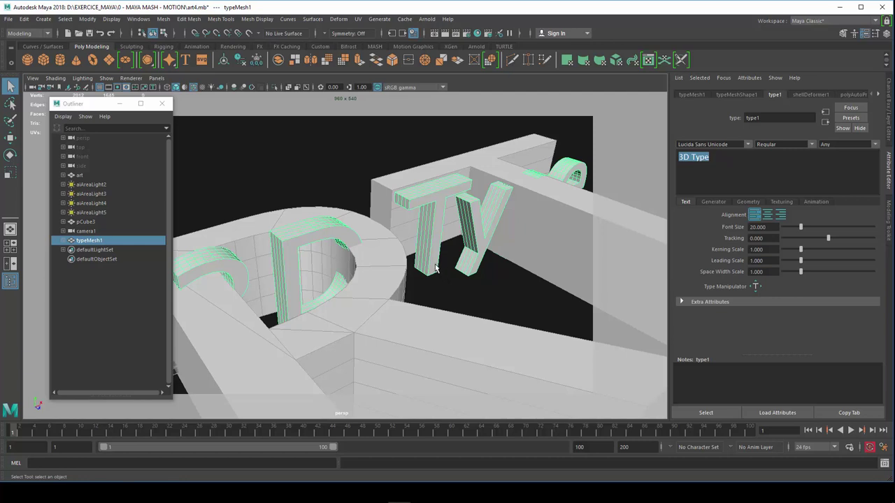
pyautogui.scroll(-3, 436, 266)
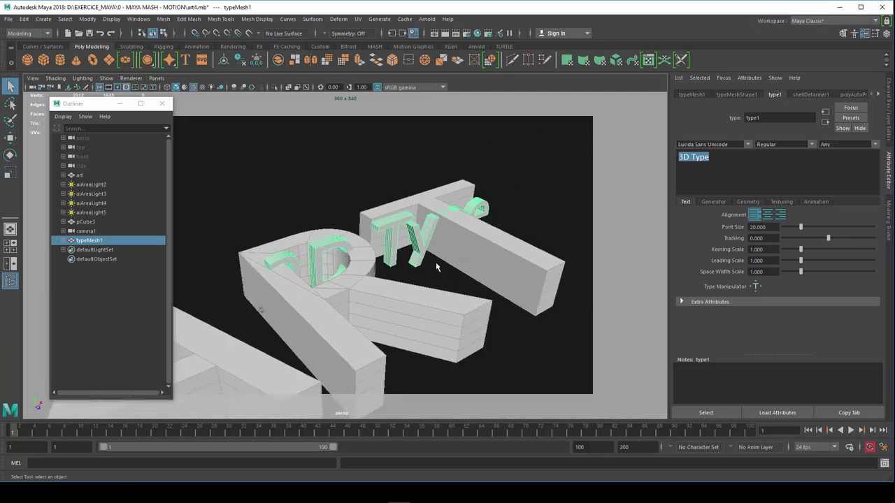
pyautogui.moveTo(437, 267)
pyautogui.keyDown('alt'); pyautogui.mouseDown()
pyautogui.moveTo(452, 268)
pyautogui.moveTo(428, 274)
pyautogui.mouseUp(); pyautogui.keyUp('alt')
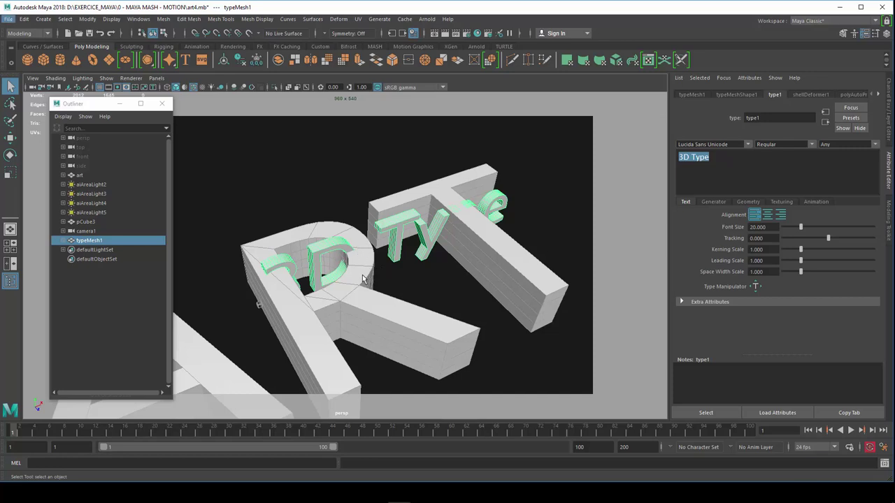
pyautogui.scroll(3, 367, 266)
pyautogui.scroll(3, 356, 238)
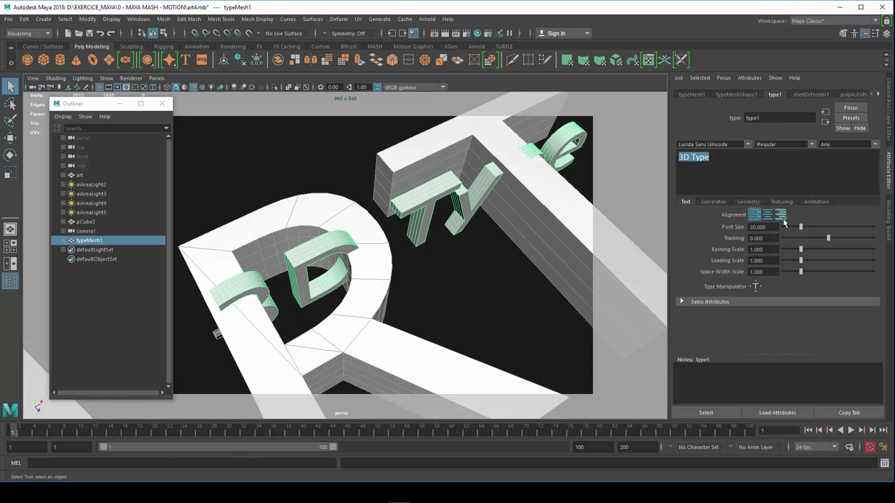
# Turn on Deformable Type in the type node's Geometry settings
pyautogui.click(748, 202)
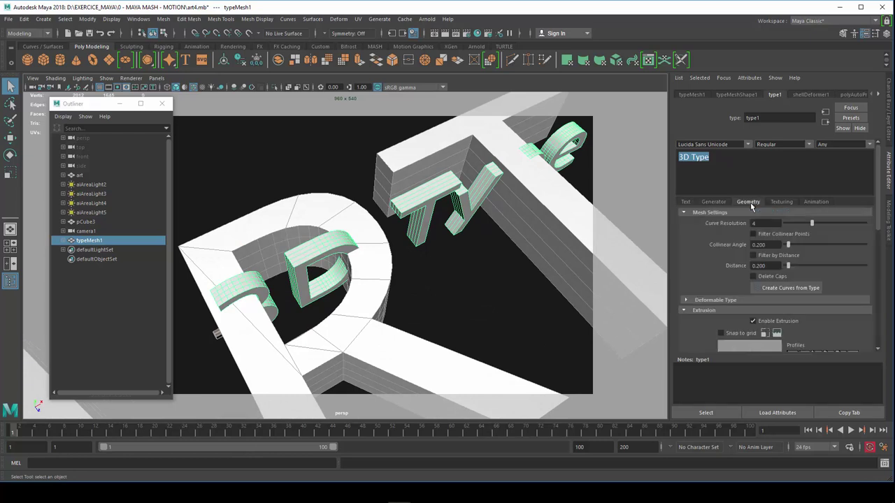
pyautogui.click(709, 301)
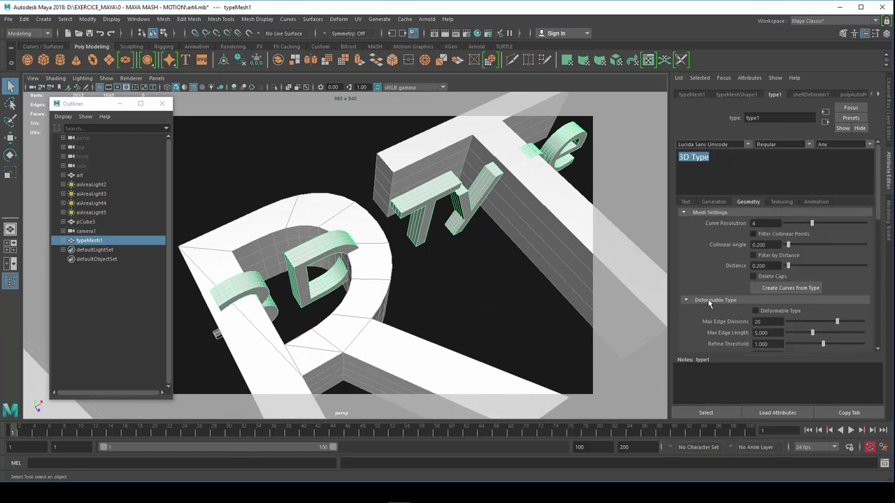
pyautogui.click(755, 311)
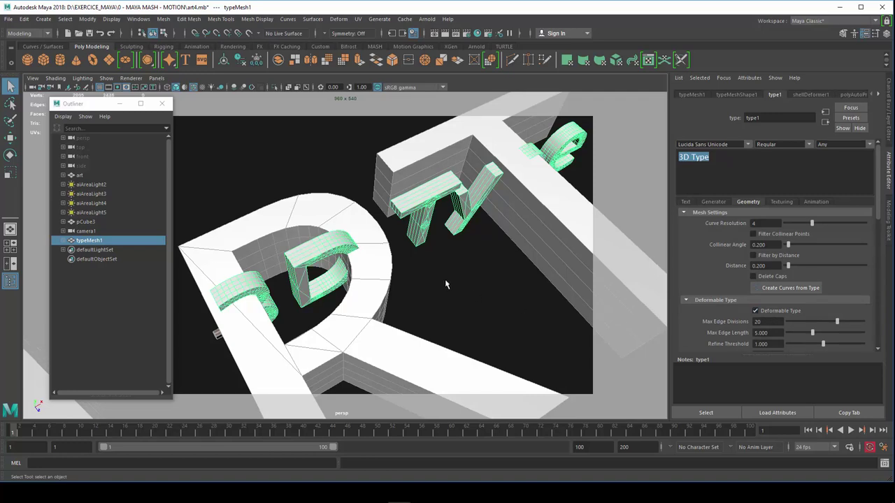
pyautogui.keyDown('alt'); pyautogui.moveTo(444, 279); pyautogui.dragTo(419, 272); pyautogui.keyUp('alt')
pyautogui.keyDown('alt'); pyautogui.moveTo(419, 273); pyautogui.dragTo(388, 260, button='right'); pyautogui.keyUp('alt')
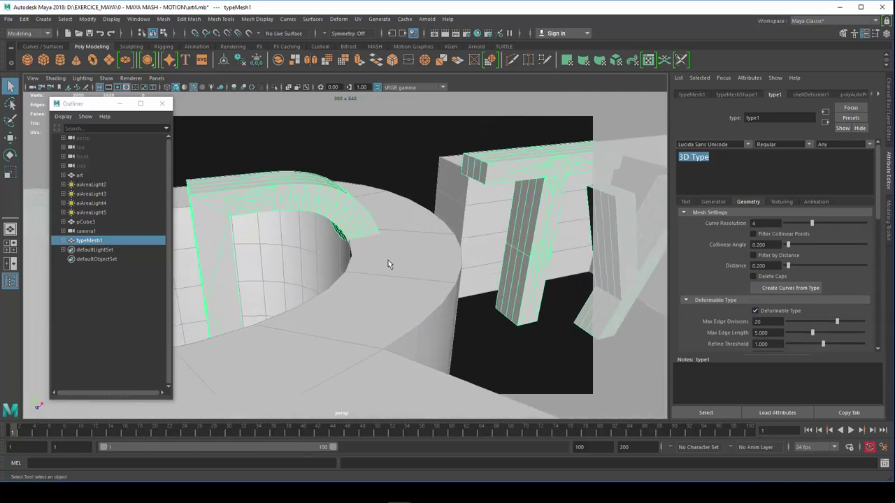
pyautogui.moveTo(388, 260)
pyautogui.keyDown('alt'); pyautogui.mouseDown()
pyautogui.moveTo(473, 289)
pyautogui.moveTo(386, 241)
pyautogui.mouseUp(); pyautogui.keyUp('alt')
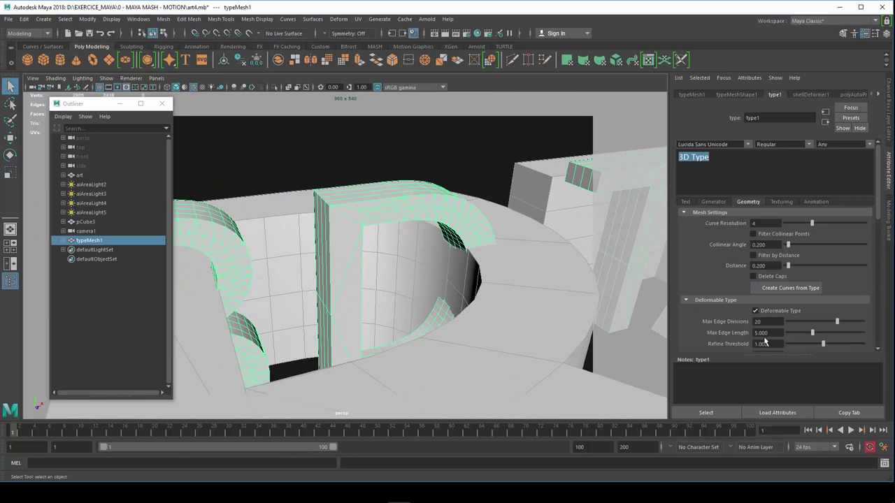
# Set Max Edge Divisions to 9 and Max Edge Length to about 1.776
pyautogui.moveTo(769, 333); pyautogui.dragTo(746, 332)
pyautogui.write('10')
pyautogui.press('Return')
pyautogui.write('2')
pyautogui.press('Return')
pyautogui.click(807, 323)
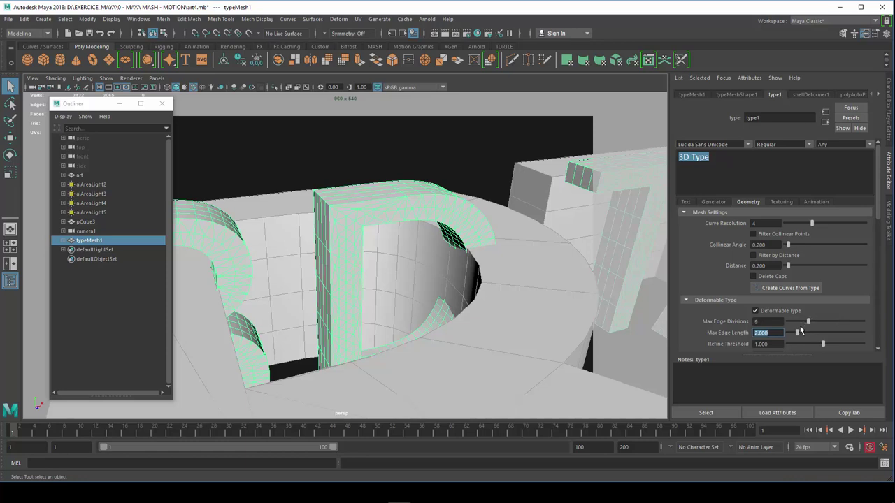
pyautogui.moveTo(804, 335); pyautogui.dragTo(720, 338)
# Orbit and pull back to inspect the subdivided 3D Type mesh and the whole ART text
pyautogui.moveTo(346, 260)
pyautogui.keyDown('alt'); pyautogui.mouseDown()
pyautogui.moveTo(364, 269)
pyautogui.moveTo(381, 246)
pyautogui.mouseUp(); pyautogui.keyUp('alt')
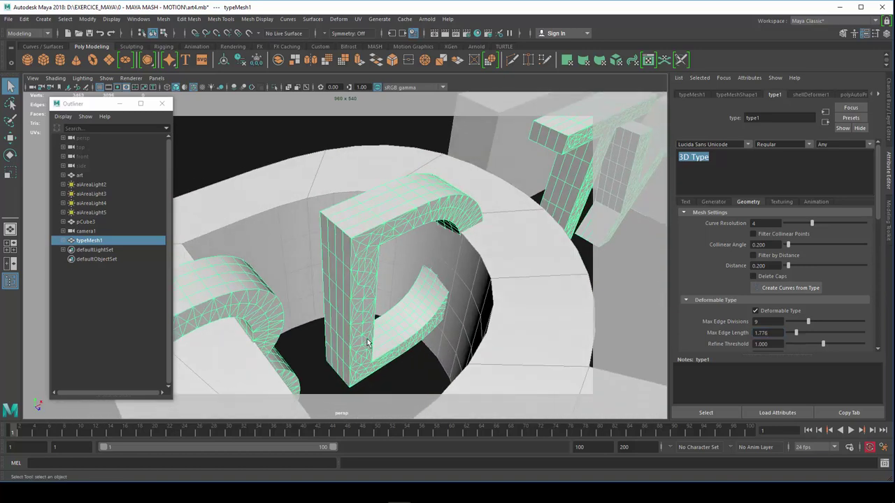
pyautogui.moveTo(363, 305)
pyautogui.keyDown('alt'); pyautogui.mouseDown()
pyautogui.moveTo(371, 298)
pyautogui.moveTo(339, 318)
pyautogui.moveTo(375, 312)
pyautogui.mouseUp(); pyautogui.keyUp('alt')
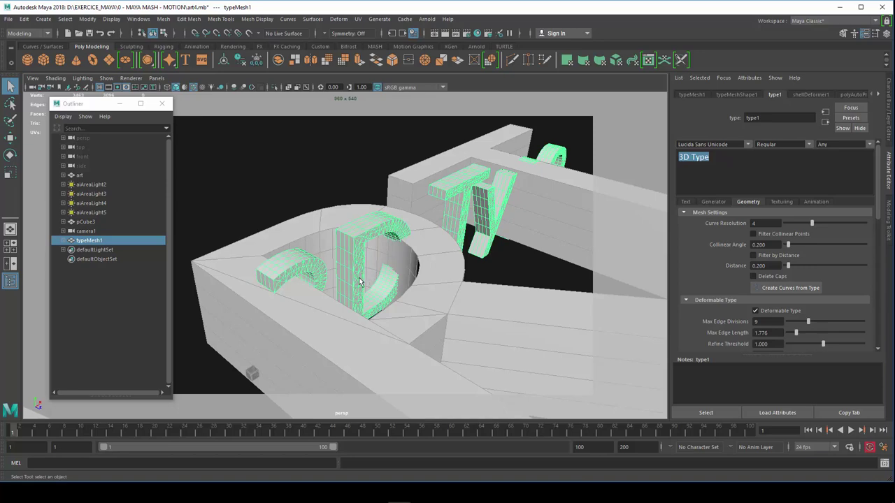
pyautogui.scroll(3, 358, 276)
pyautogui.scroll(2, 358, 276)
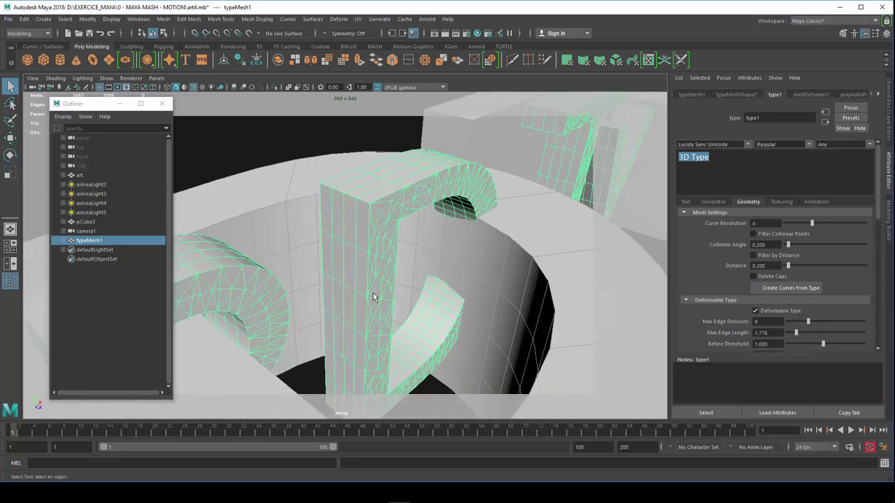
pyautogui.scroll(-5, 374, 299)
pyautogui.keyDown('alt'); pyautogui.moveTo(369, 301); pyautogui.dragTo(366, 320); pyautogui.keyUp('alt')
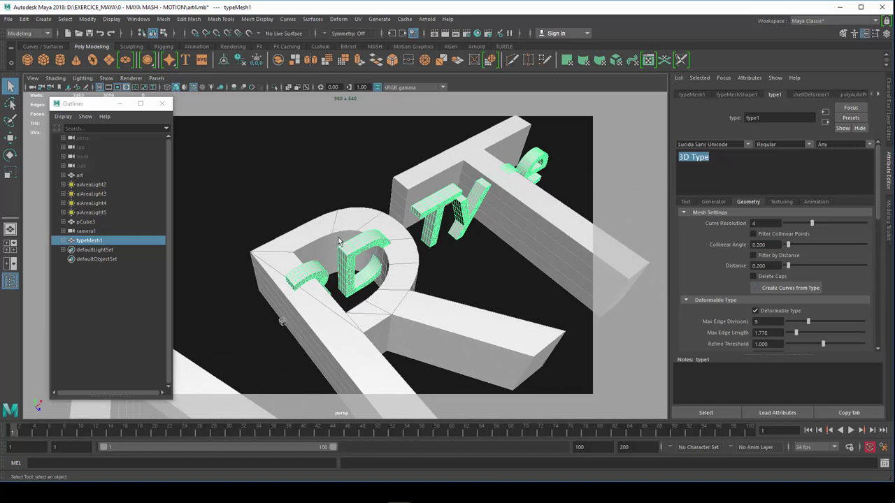
pyautogui.moveTo(352, 320)
pyautogui.keyDown('alt'); pyautogui.mouseDown()
pyautogui.moveTo(335, 337)
pyautogui.moveTo(363, 306)
pyautogui.moveTo(342, 302)
pyautogui.moveTo(335, 367)
pyautogui.moveTo(340, 349)
pyautogui.mouseUp(); pyautogui.keyUp('alt')
pyautogui.scroll(3, 376, 316)
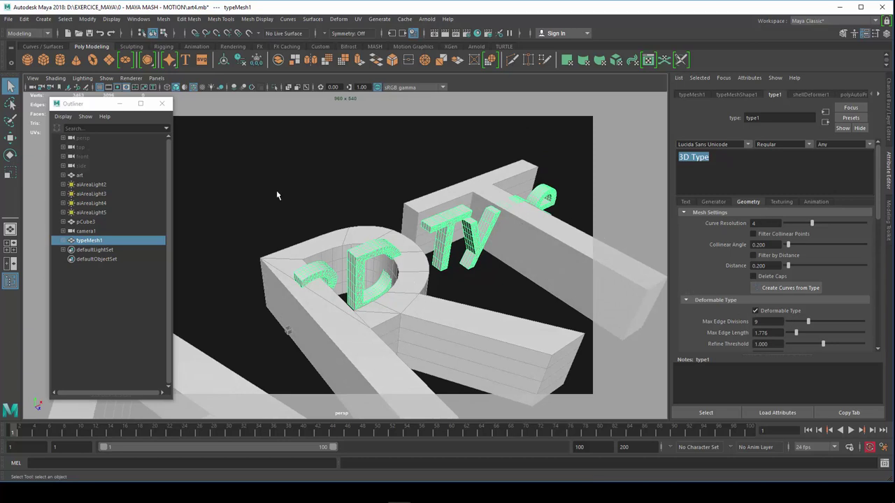
# Delete the 3D Type mesh and select the remaining ART mesh
pyautogui.click(100, 245)
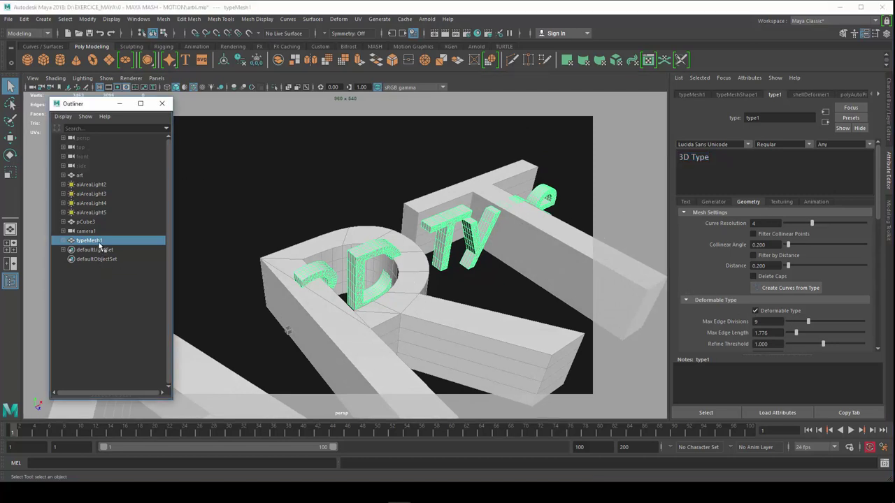
pyautogui.press('Delete')
pyautogui.click(336, 302)
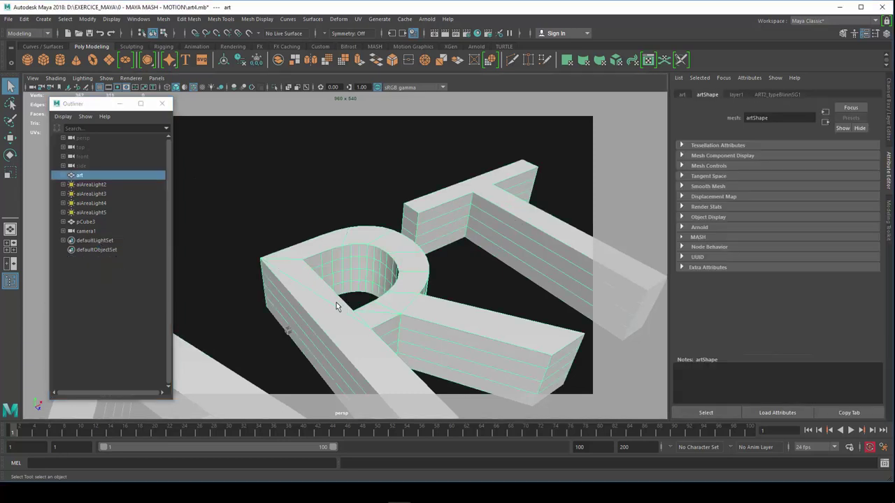
pyautogui.scroll(-5, 338, 313)
pyautogui.moveTo(338, 312)
pyautogui.keyDown('alt'); pyautogui.mouseDown()
pyautogui.moveTo(322, 337)
pyautogui.moveTo(320, 276)
pyautogui.mouseUp(); pyautogui.keyUp('alt')
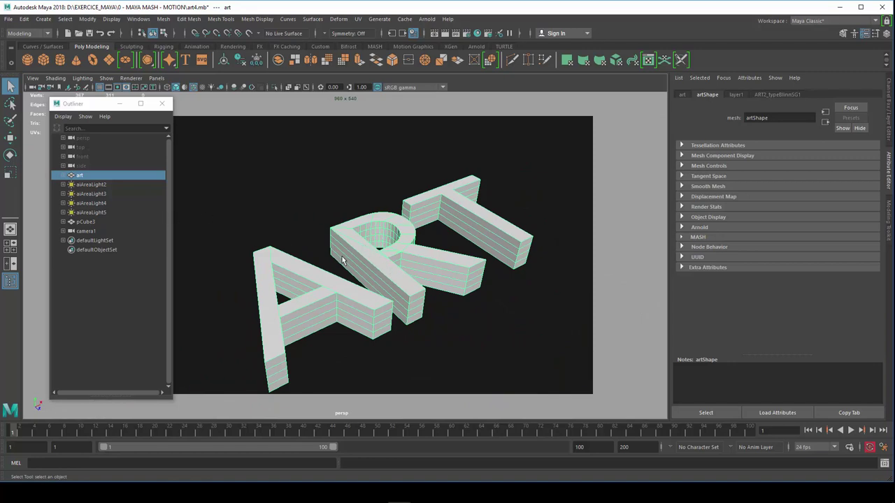
pyautogui.moveTo(353, 271)
pyautogui.keyDown('alt'); pyautogui.mouseDown()
pyautogui.moveTo(341, 260)
pyautogui.moveTo(312, 285)
pyautogui.moveTo(333, 277)
pyautogui.mouseUp(); pyautogui.keyUp('alt')
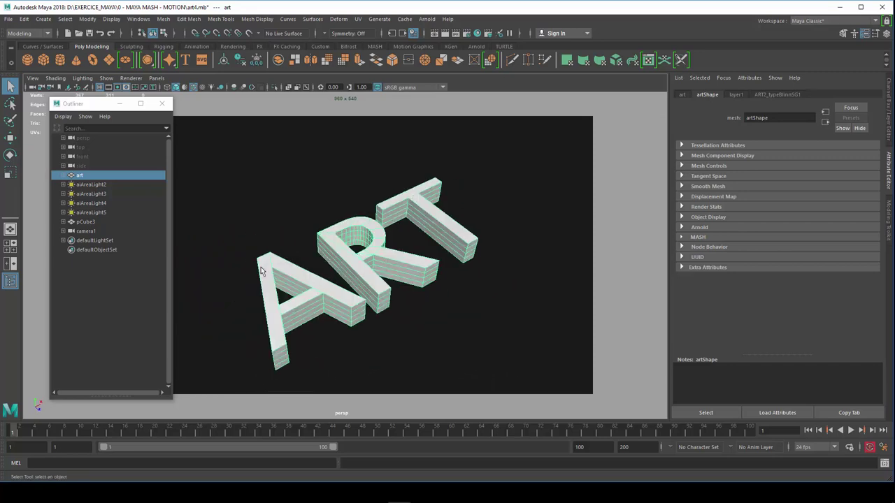
# Create a polygon cube and select it as pCube3
pyautogui.click(44, 20)
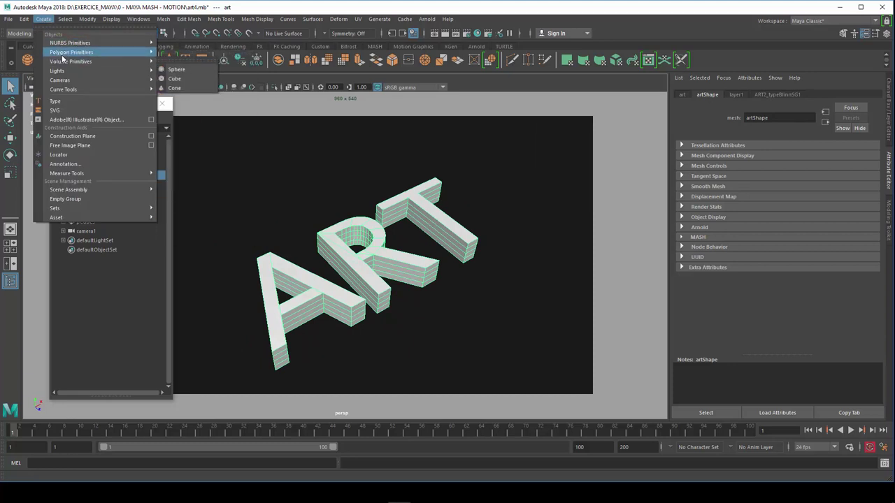
pyautogui.moveTo(72, 51)
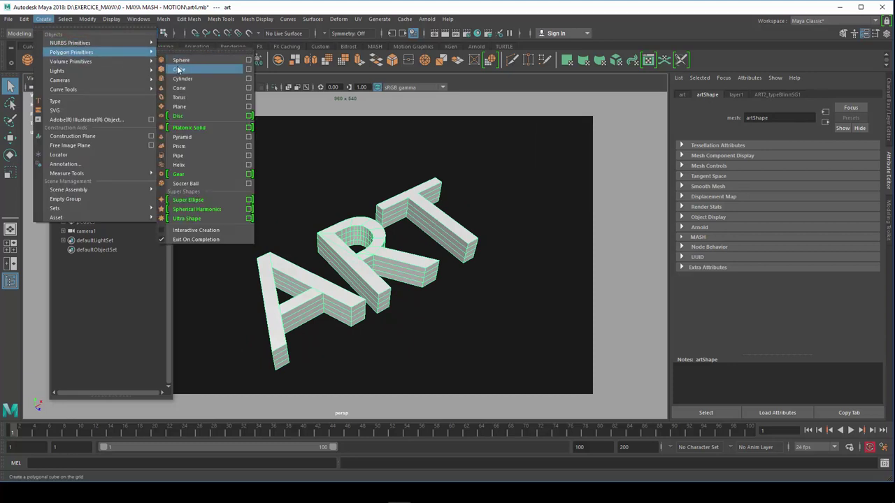
pyautogui.click(178, 70)
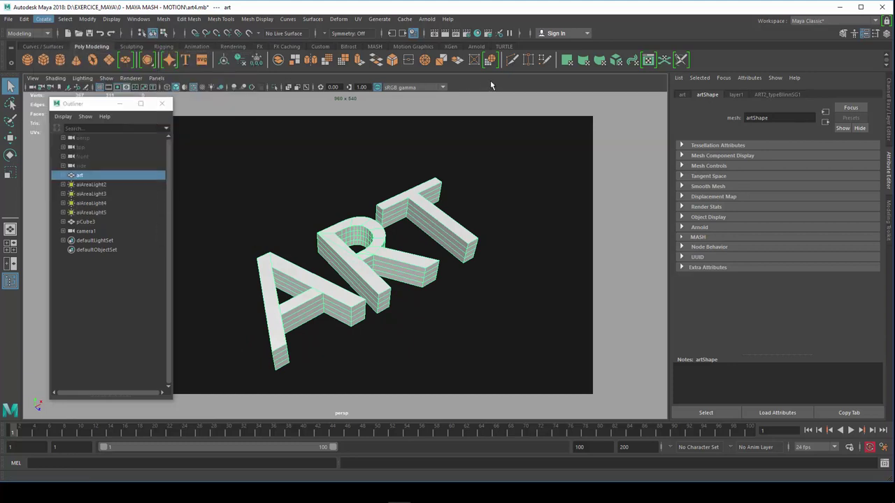
pyautogui.click(86, 222)
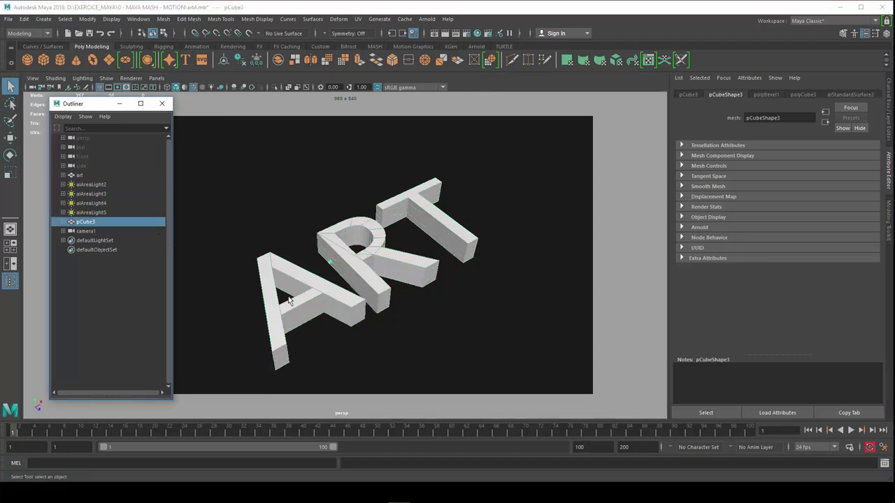
pyautogui.scroll(3, 315, 302)
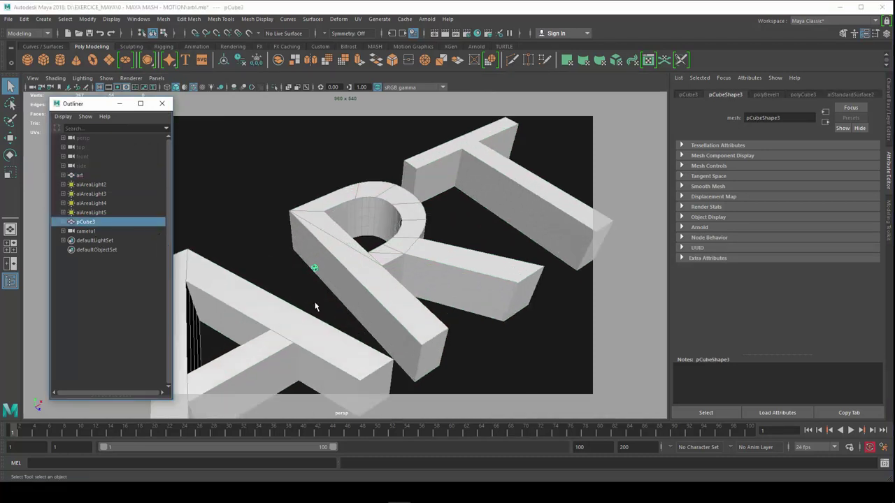
pyautogui.scroll(3, 313, 301)
pyautogui.keyDown('alt'); pyautogui.moveTo(312, 301); pyautogui.dragTo(296, 305); pyautogui.keyUp('alt')
pyautogui.scroll(2, 298, 302)
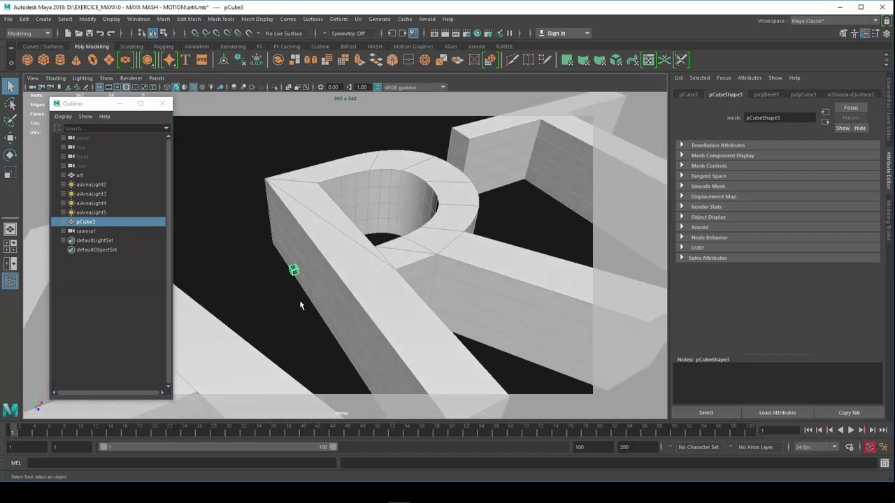
pyautogui.scroll(3, 299, 299)
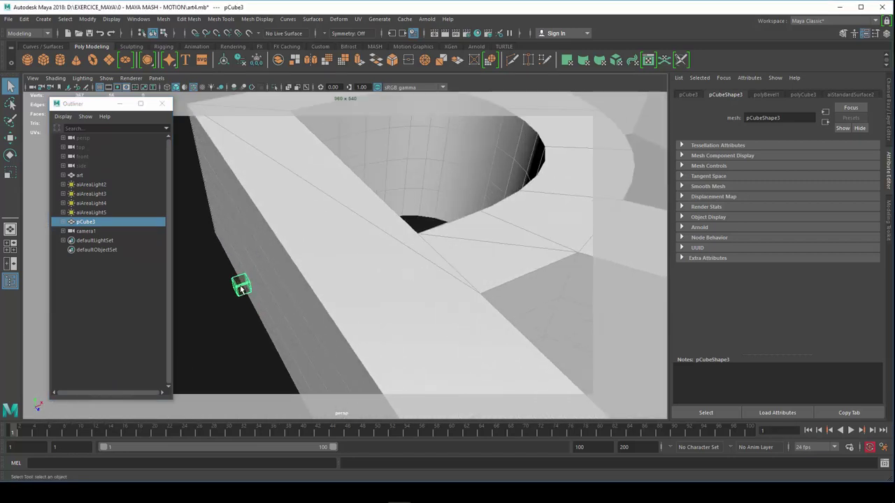
# Assign the existing lambert1 material to pCube3
pyautogui.moveTo(240, 286); pyautogui.dragTo(255, 478, button='right')
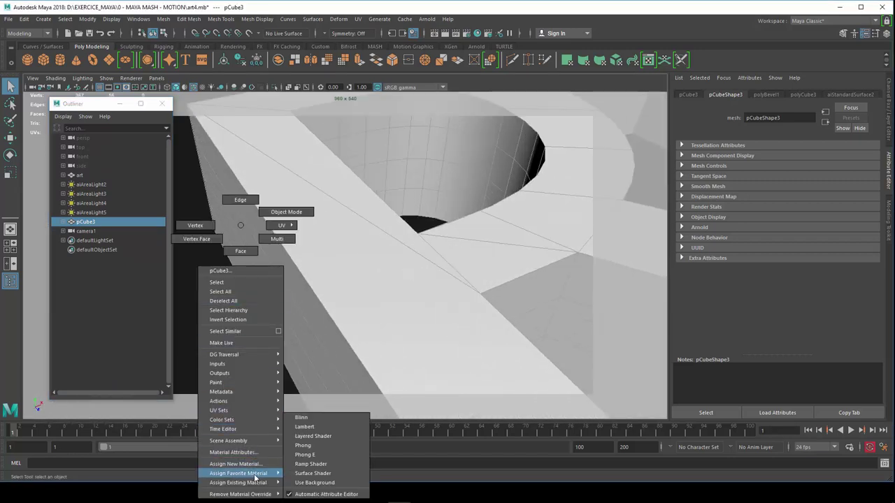
pyautogui.moveTo(239, 482)
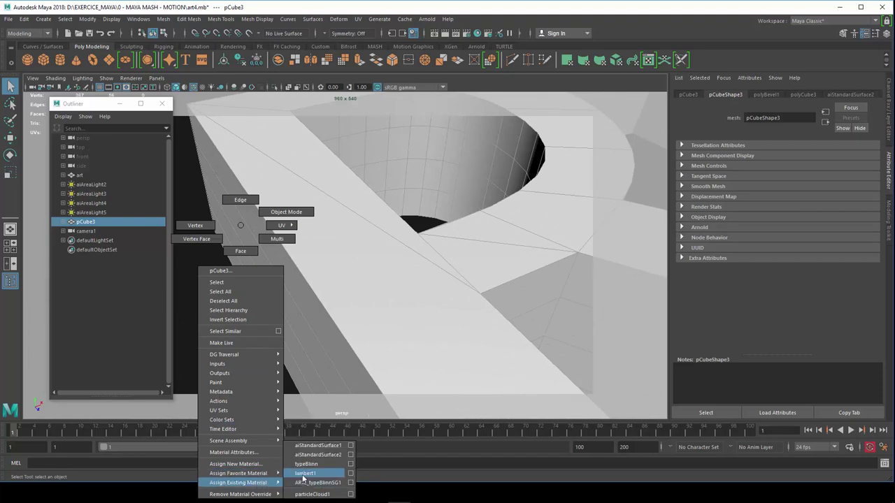
pyautogui.moveTo(265, 485); pyautogui.dragTo(307, 473, button='right')
pyautogui.scroll(3, 243, 333)
pyautogui.keyDown('alt'); pyautogui.moveTo(242, 335); pyautogui.dragTo(248, 340, button='middle'); pyautogui.keyUp('alt')
pyautogui.scroll(-5, 347, 315)
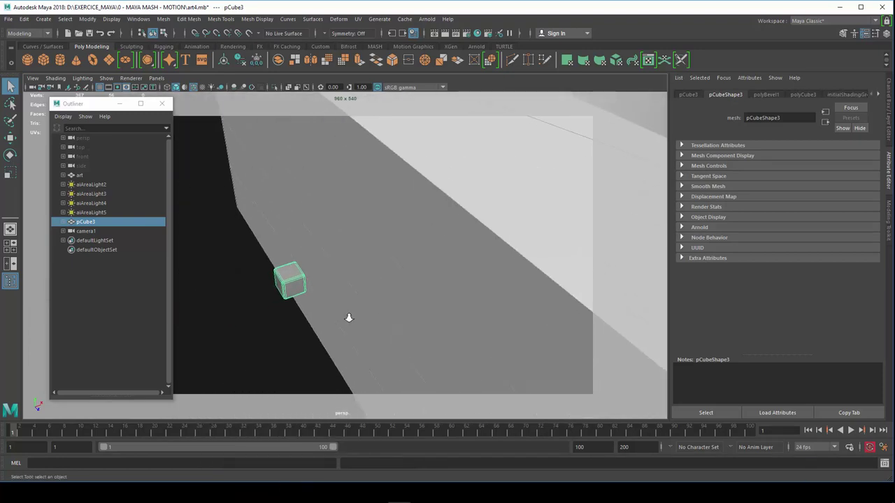
pyautogui.scroll(-3, 352, 319)
pyautogui.scroll(3, 352, 320)
pyautogui.scroll(-1, 342, 298)
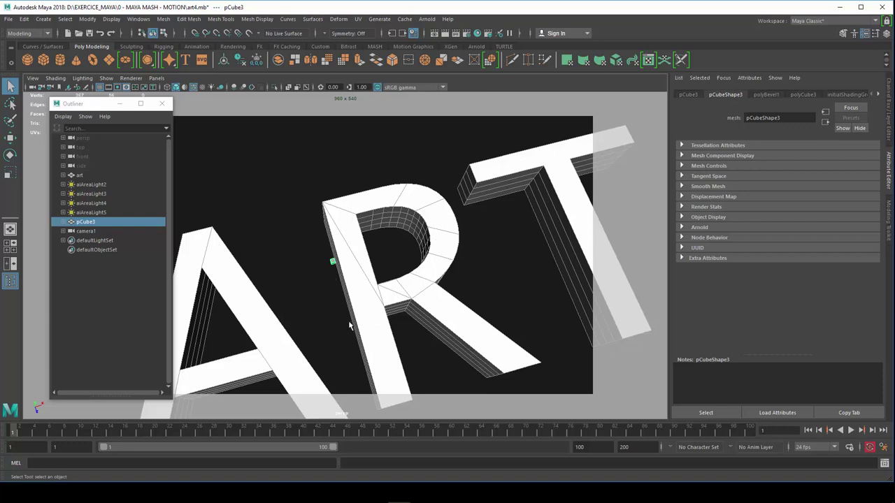
pyautogui.keyDown('alt'); pyautogui.moveTo(354, 315); pyautogui.dragTo(344, 320); pyautogui.keyUp('alt')
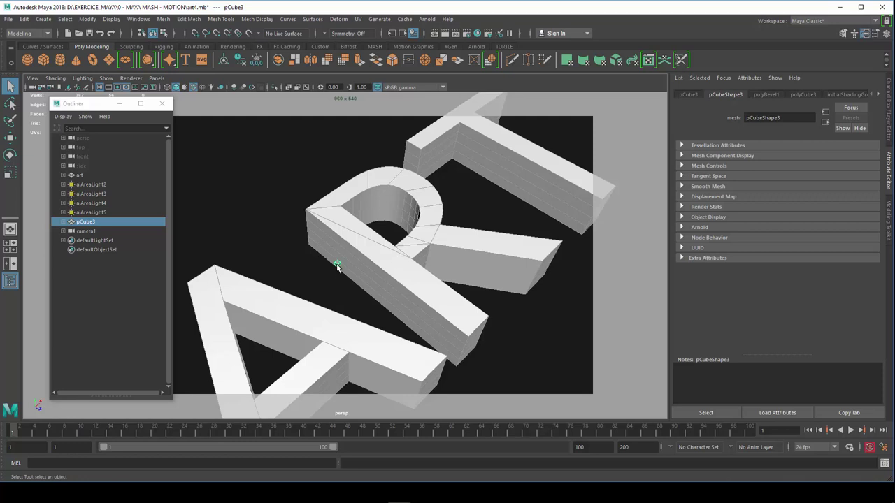
# Show the Channel Box/Layer Editor for pCube3 and tumble around the ART letters
pyautogui.click(890, 128)
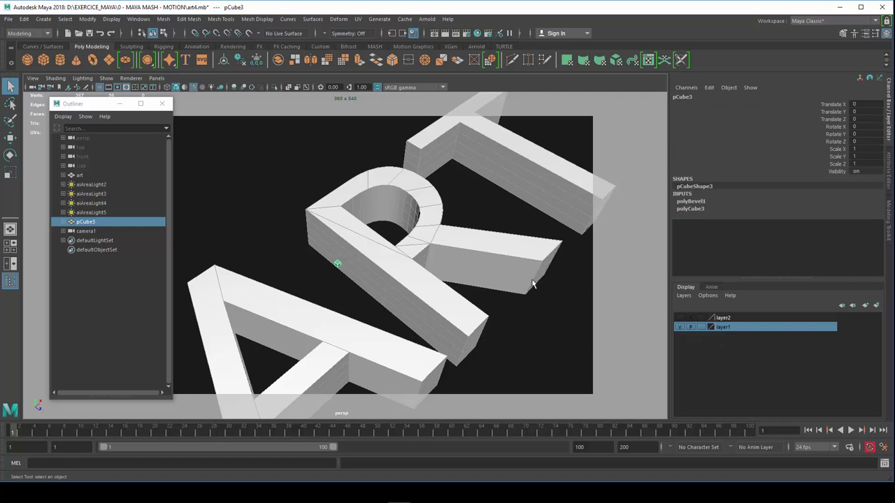
pyautogui.keyDown('alt'); pyautogui.moveTo(430, 269); pyautogui.dragTo(373, 290); pyautogui.keyUp('alt')
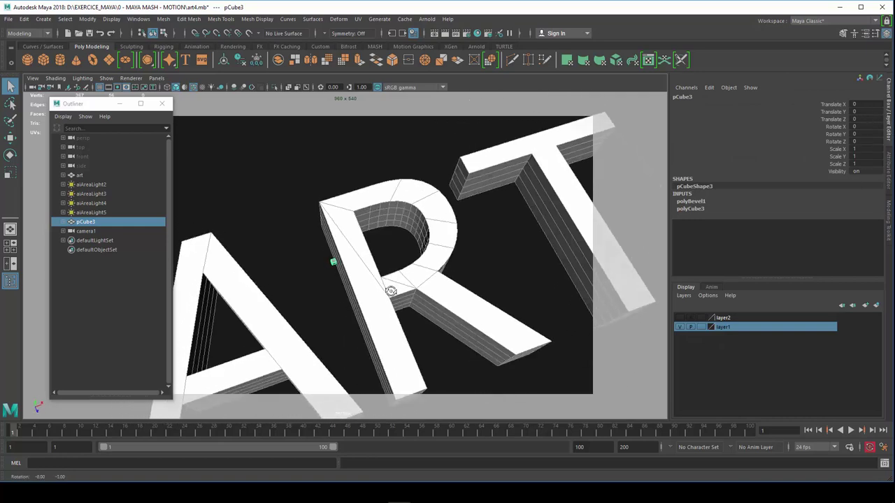
pyautogui.scroll(5, 373, 290)
pyautogui.scroll(4, 355, 299)
pyautogui.scroll(1, 360, 303)
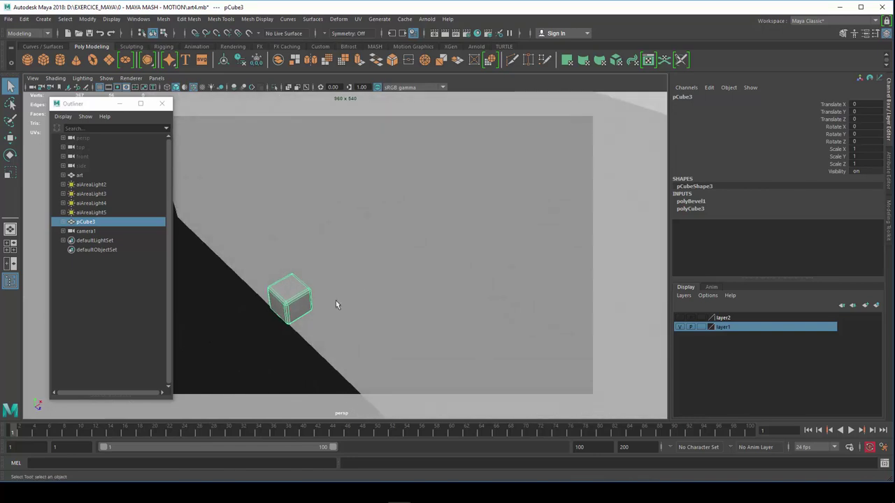
pyautogui.scroll(-5, 304, 299)
pyautogui.moveTo(303, 299)
pyautogui.keyDown('alt'); pyautogui.mouseDown()
pyautogui.moveTo(352, 295)
pyautogui.moveTo(322, 317)
pyautogui.moveTo(335, 314)
pyautogui.mouseUp(); pyautogui.keyUp('alt')
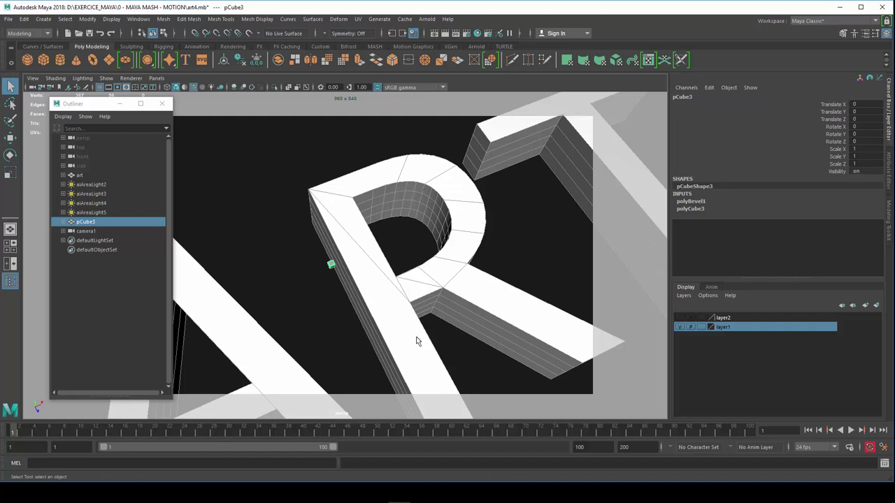
# Zoom and pan to frame the bevelled cube near the R letter
pyautogui.scroll(-3, 398, 321)
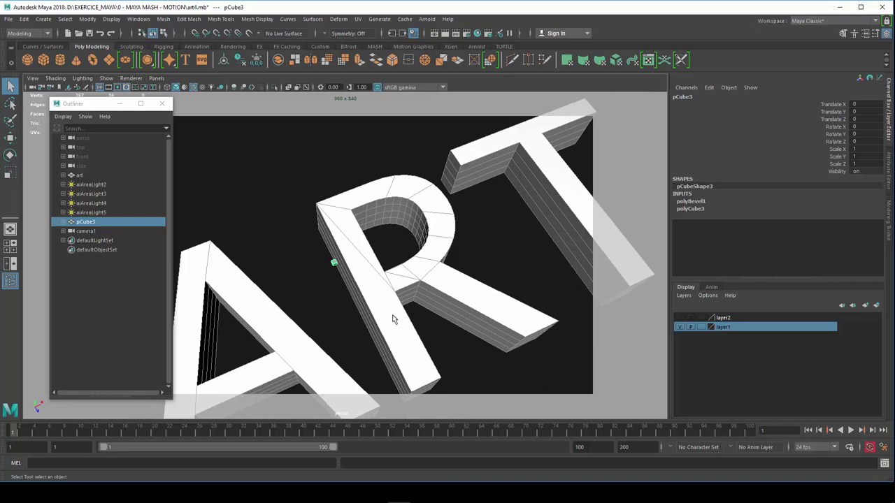
pyautogui.scroll(5, 396, 320)
pyautogui.keyDown('alt'); pyautogui.moveTo(375, 326); pyautogui.dragTo(401, 312); pyautogui.keyUp('alt')
pyautogui.scroll(2, 391, 309)
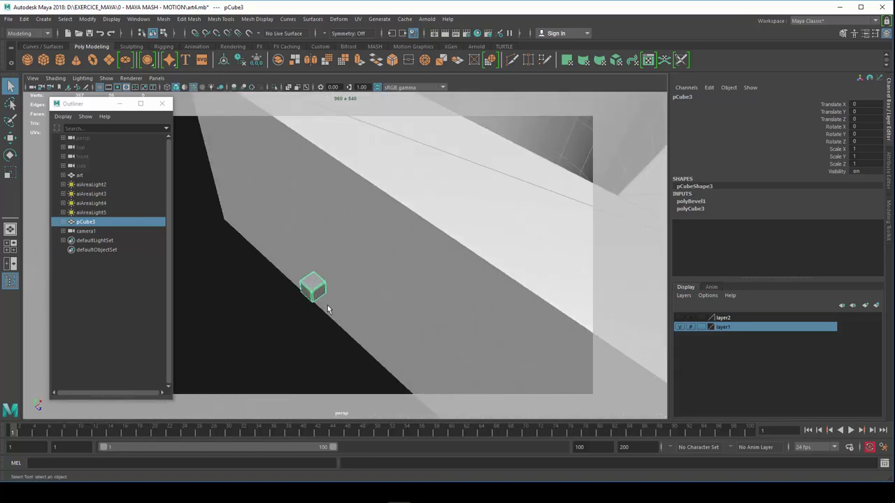
pyautogui.scroll(3, 318, 304)
pyautogui.keyDown('alt'); pyautogui.moveTo(315, 302); pyautogui.dragTo(319, 306); pyautogui.keyUp('alt')
pyautogui.moveTo(320, 305)
pyautogui.keyDown('alt'); pyautogui.mouseDown(button='middle')
pyautogui.moveTo(363, 214)
pyautogui.moveTo(363, 248)
pyautogui.mouseUp(button='middle'); pyautogui.keyUp('alt')
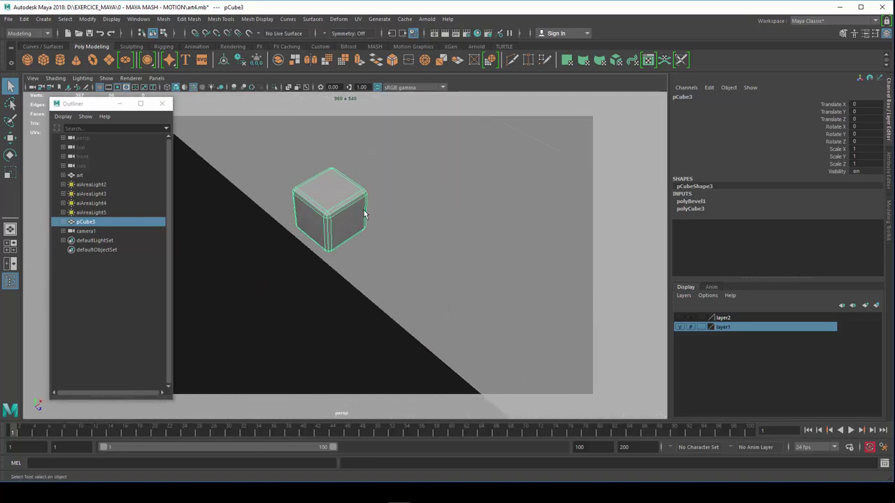
pyautogui.scroll(2, 360, 218)
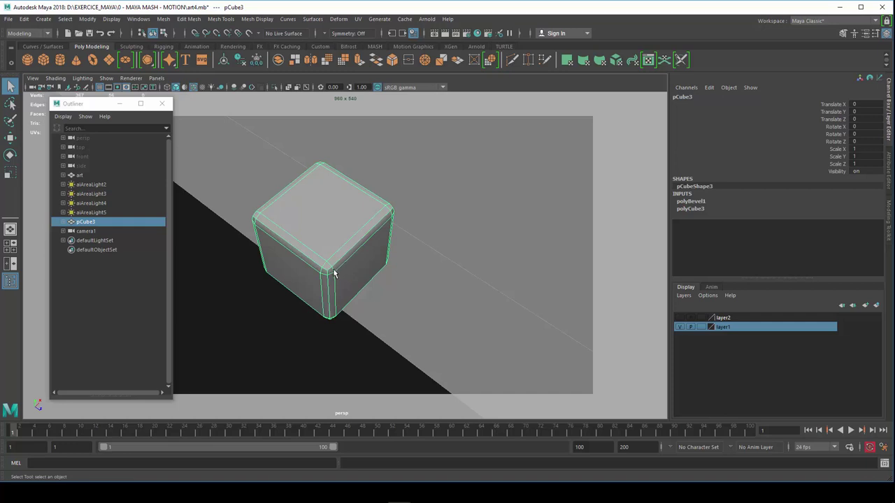
# Orbit, zoom and pan around the bevelled cube to recentre it
pyautogui.moveTo(334, 274)
pyautogui.keyDown('alt'); pyautogui.mouseDown(button='middle')
pyautogui.moveTo(319, 260)
pyautogui.moveTo(341, 295)
pyautogui.mouseUp(button='middle'); pyautogui.keyUp('alt')
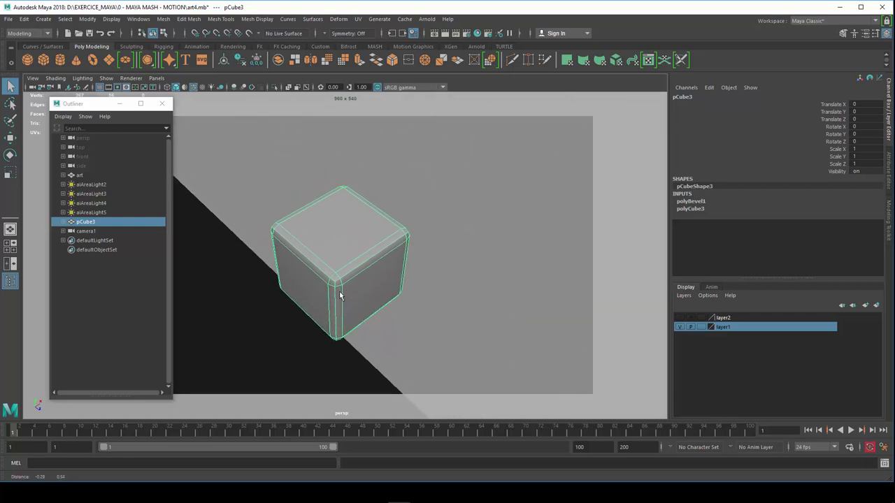
pyautogui.scroll(-3, 341, 296)
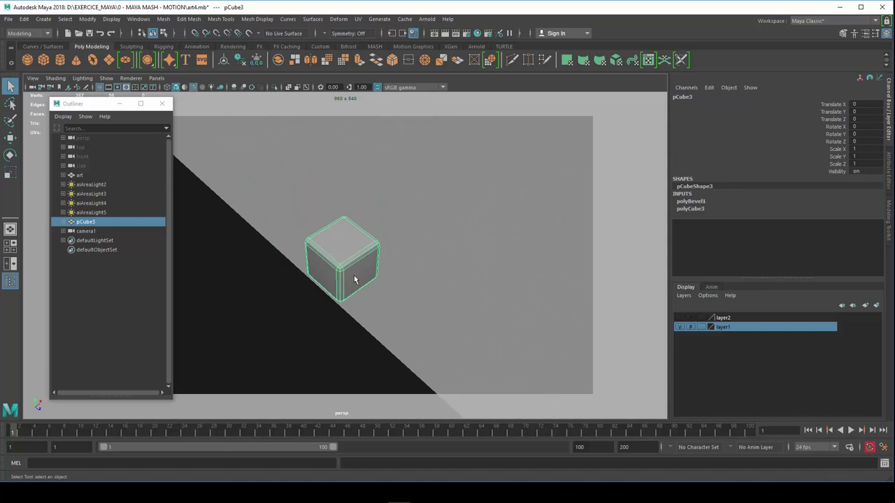
pyautogui.scroll(3, 352, 278)
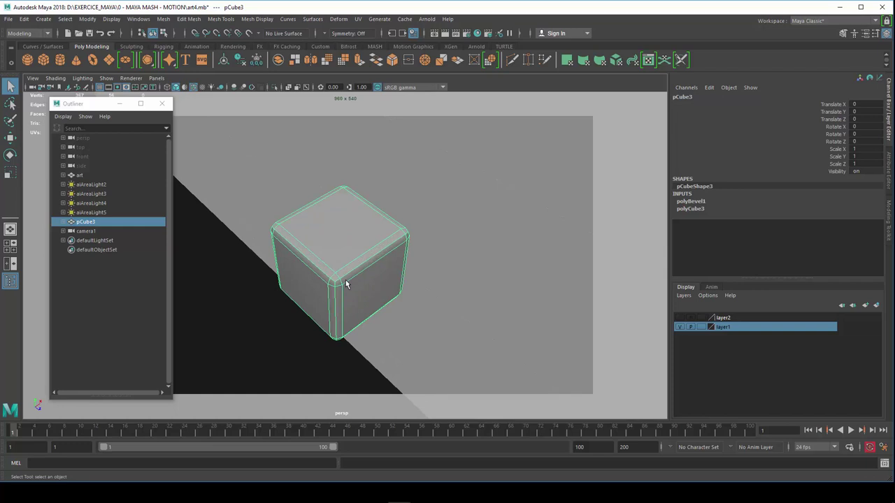
pyautogui.moveTo(350, 297)
pyautogui.keyDown('alt'); pyautogui.mouseDown()
pyautogui.moveTo(442, 299)
pyautogui.moveTo(332, 298)
pyautogui.mouseUp(); pyautogui.keyUp('alt')
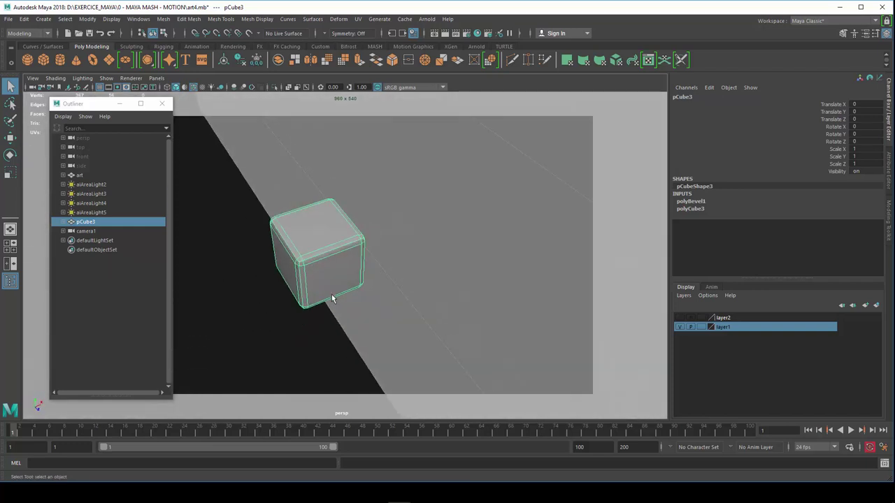
pyautogui.scroll(2, 369, 313)
pyautogui.scroll(1, 369, 313)
pyautogui.scroll(1, 354, 339)
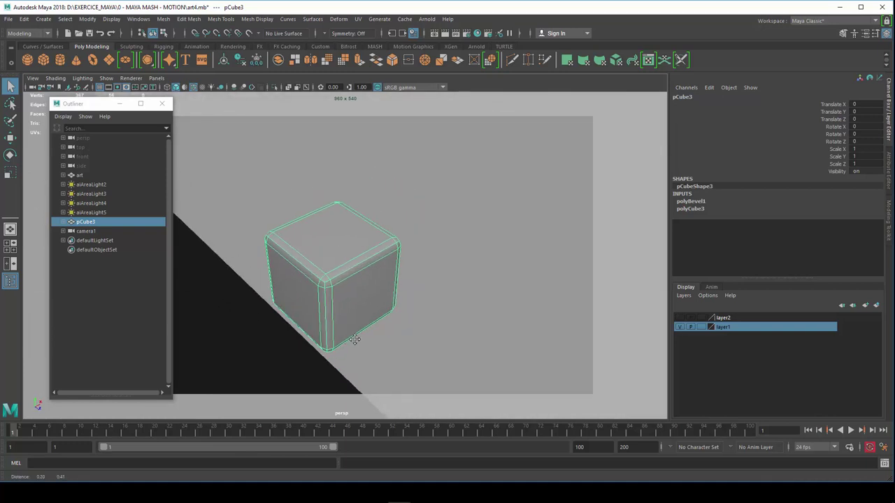
pyautogui.keyDown('alt'); pyautogui.moveTo(354, 340); pyautogui.dragTo(324, 254, button='middle'); pyautogui.keyUp('alt')
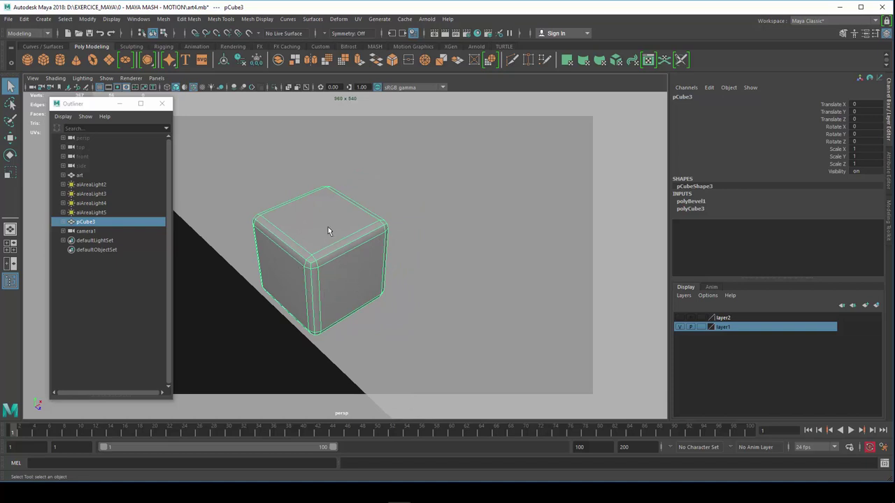
# Zoom out until the ART letters frame the small cube beside the R
pyautogui.scroll(-5, 320, 285)
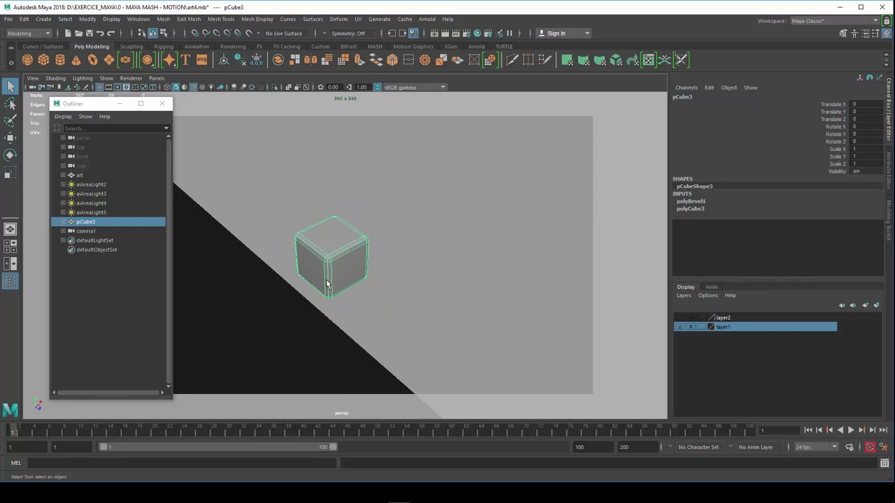
pyautogui.scroll(-2, 330, 288)
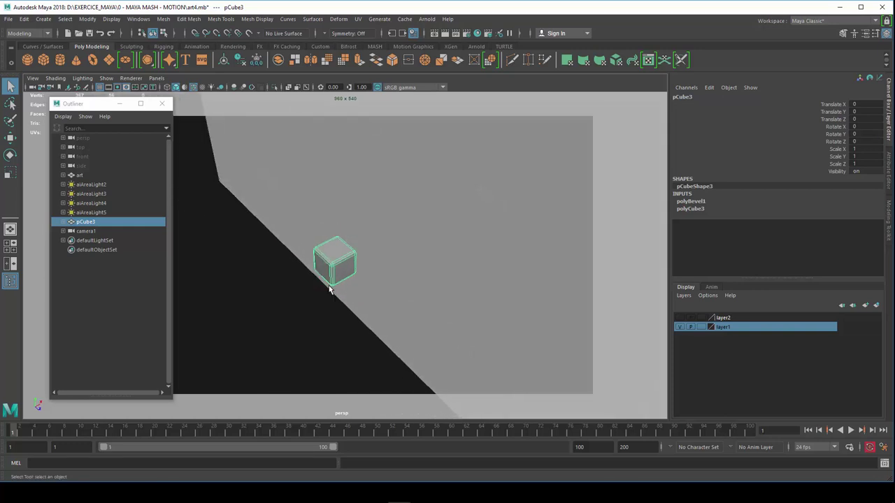
pyautogui.scroll(-2, 342, 286)
pyautogui.scroll(-2, 353, 284)
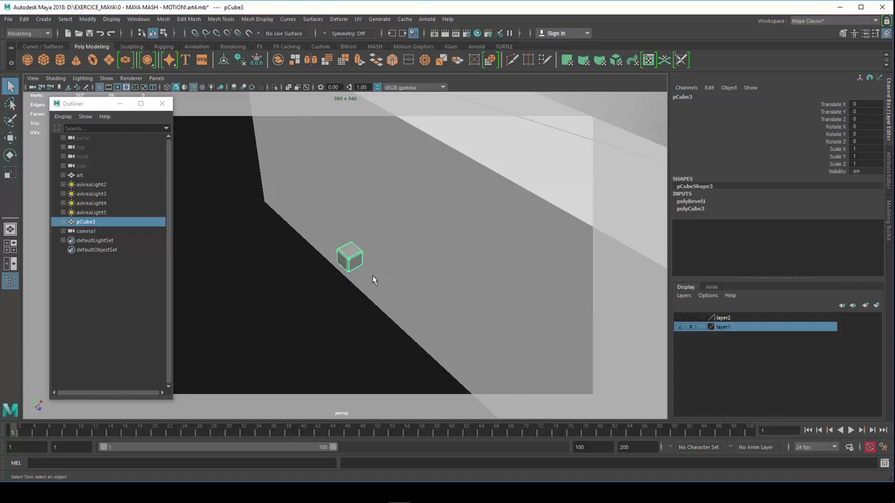
pyautogui.scroll(-2, 372, 281)
pyautogui.scroll(-1, 356, 285)
pyautogui.scroll(-2, 364, 286)
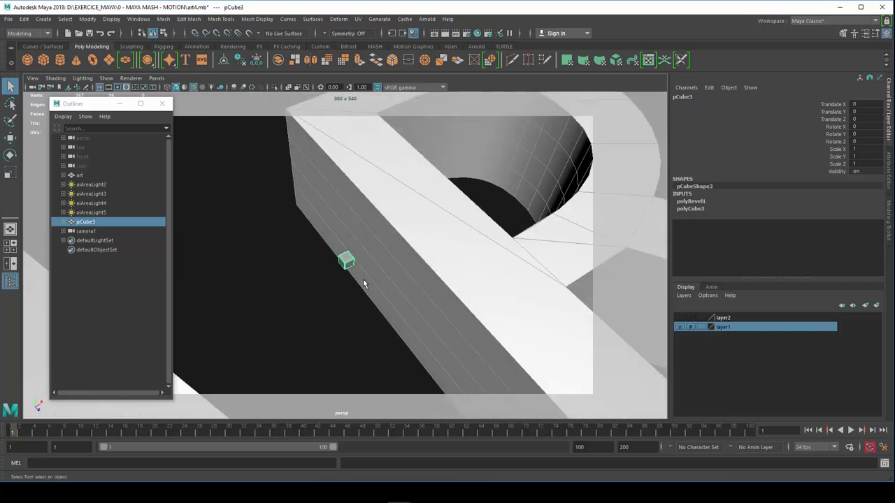
pyautogui.scroll(-2, 364, 281)
pyautogui.scroll(3, 357, 293)
pyautogui.scroll(-1, 349, 299)
pyautogui.scroll(-2, 360, 294)
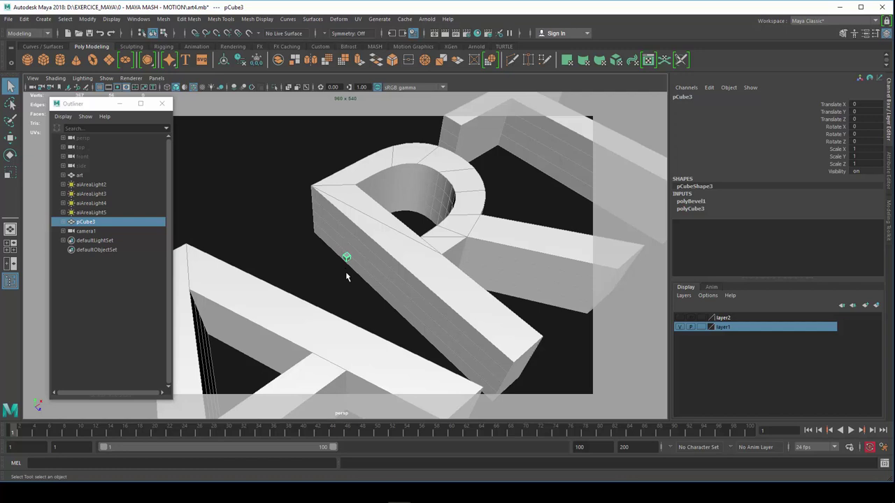
pyautogui.scroll(1, 345, 274)
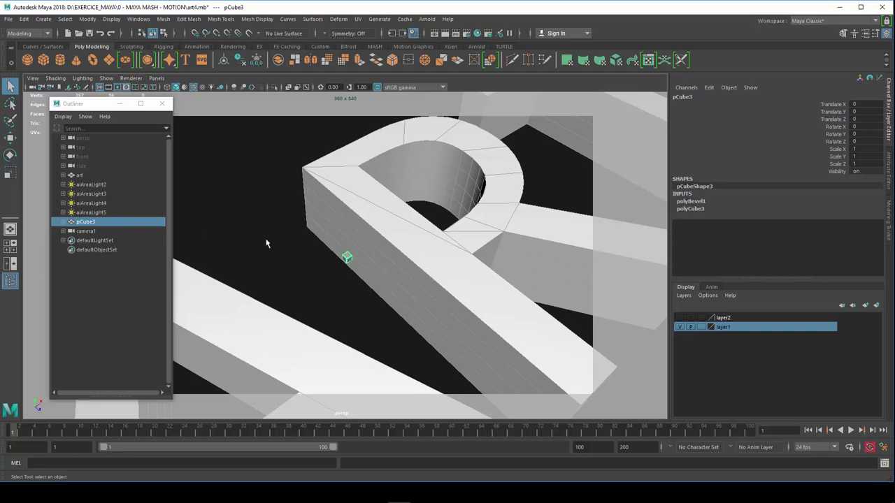
pyautogui.scroll(-3, 338, 276)
pyautogui.keyDown('alt'); pyautogui.moveTo(338, 276); pyautogui.dragTo(343, 296); pyautogui.keyUp('alt')
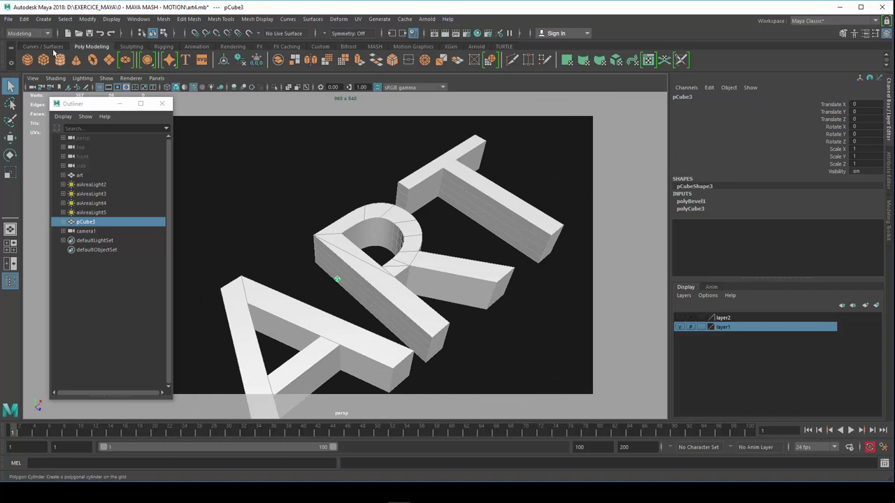
# Switch to the Animation menu set and tear off the MASH menu as a floating window
pyautogui.click(32, 35)
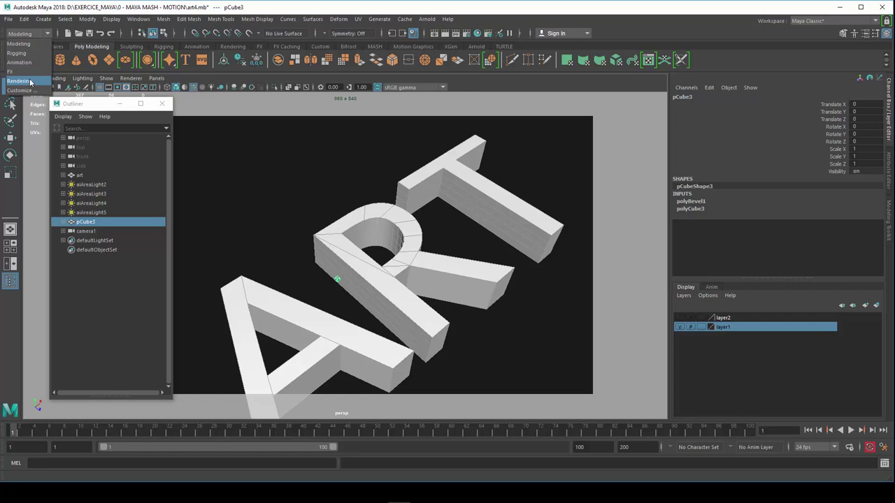
pyautogui.click(29, 63)
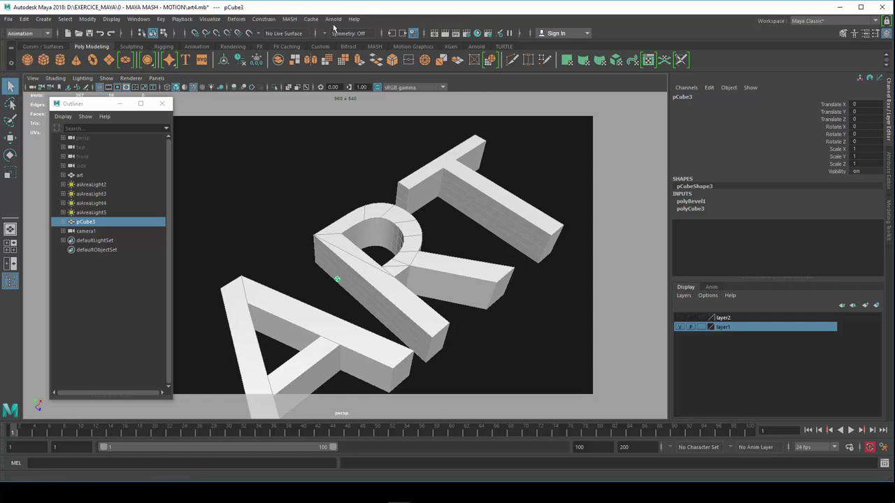
pyautogui.click(289, 19)
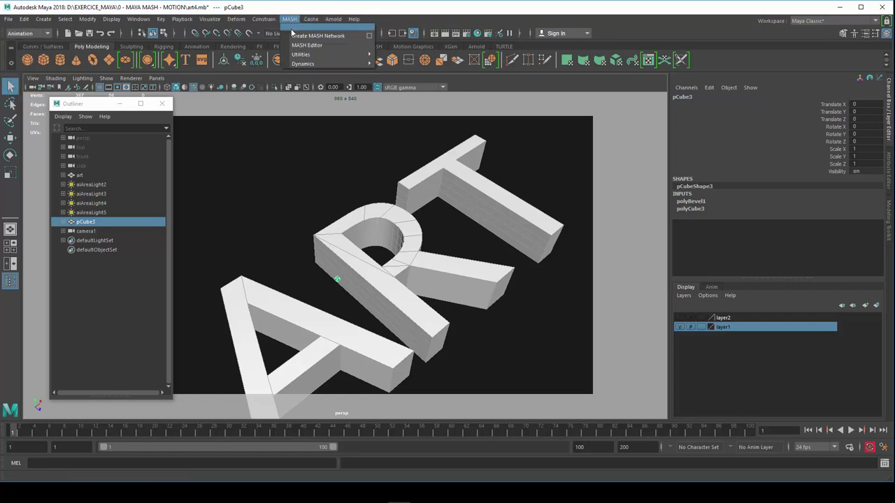
pyautogui.click(289, 29)
pyautogui.moveTo(572, 83); pyautogui.dragTo(552, 80)
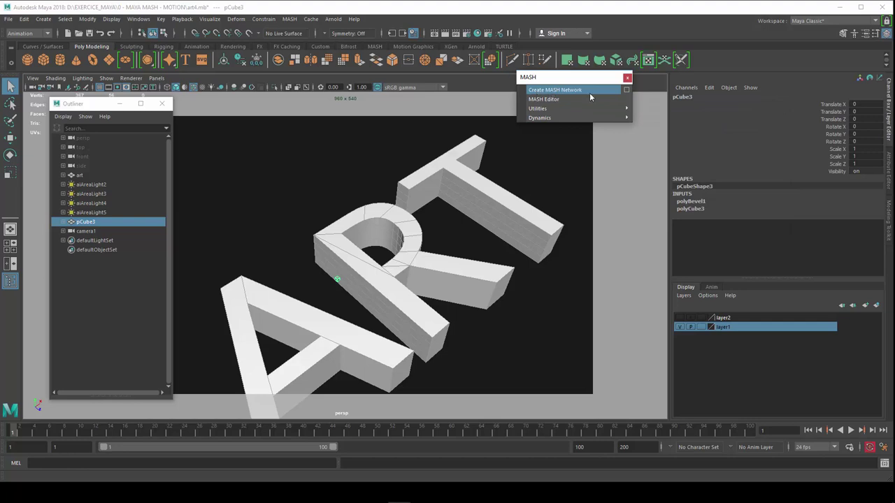
# Create a MASH network from pCube3 using Grid distribution
pyautogui.click(626, 91)
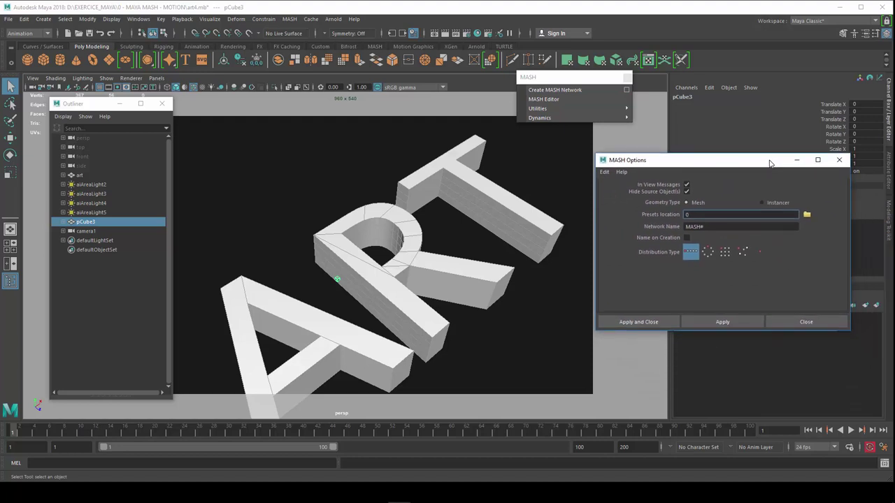
pyautogui.click(725, 253)
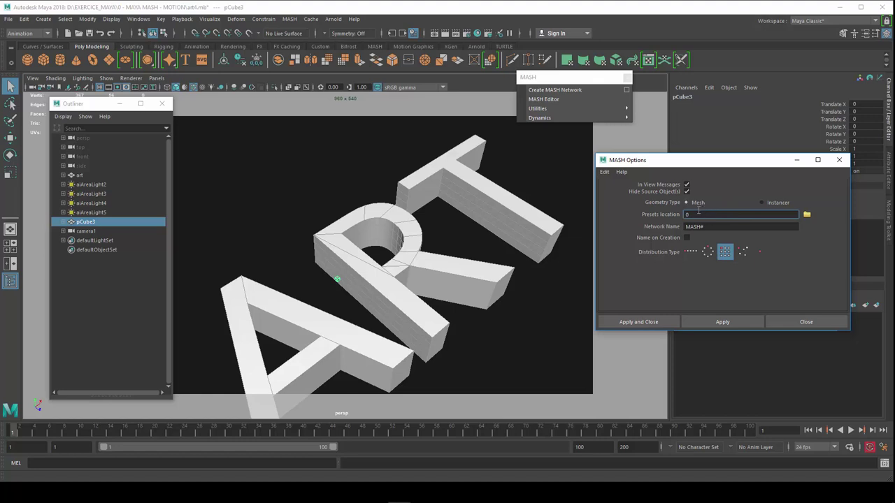
pyautogui.click(636, 322)
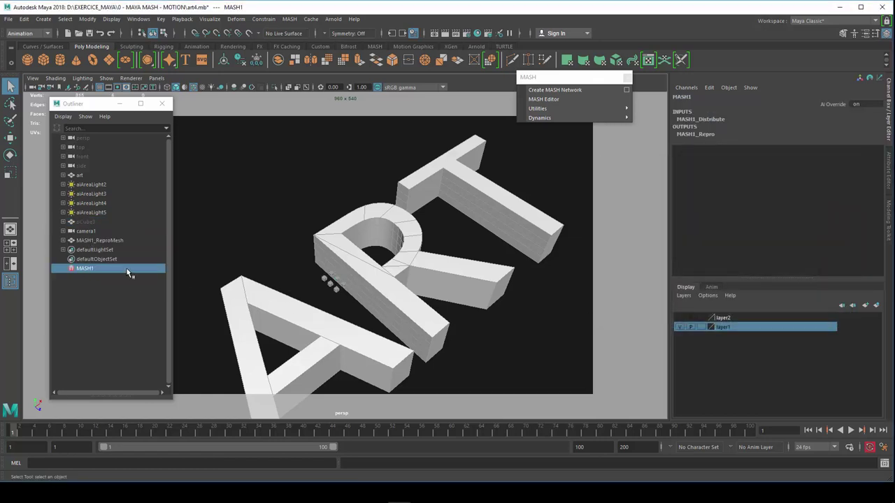
# Open the MASH Editor and bring up the MASH1_Distribute node's attributes
pyautogui.scroll(3, 337, 297)
pyautogui.scroll(2, 330, 317)
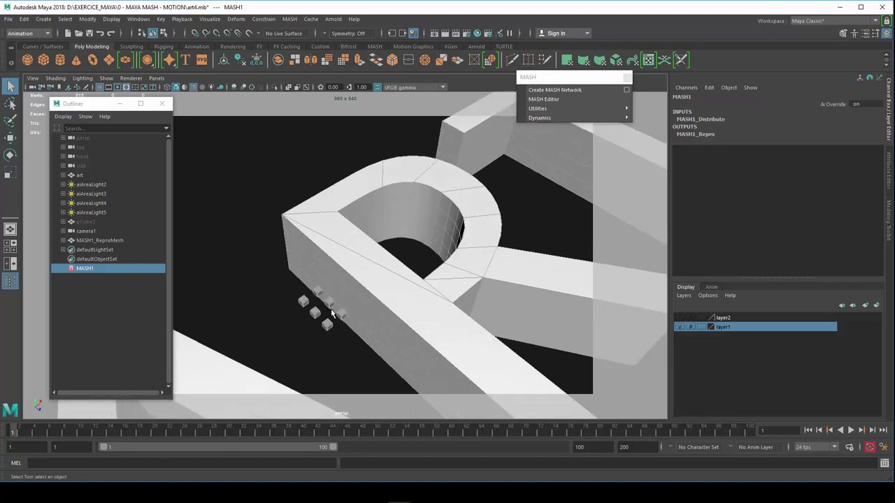
pyautogui.scroll(-3, 330, 325)
pyautogui.scroll(-2, 327, 328)
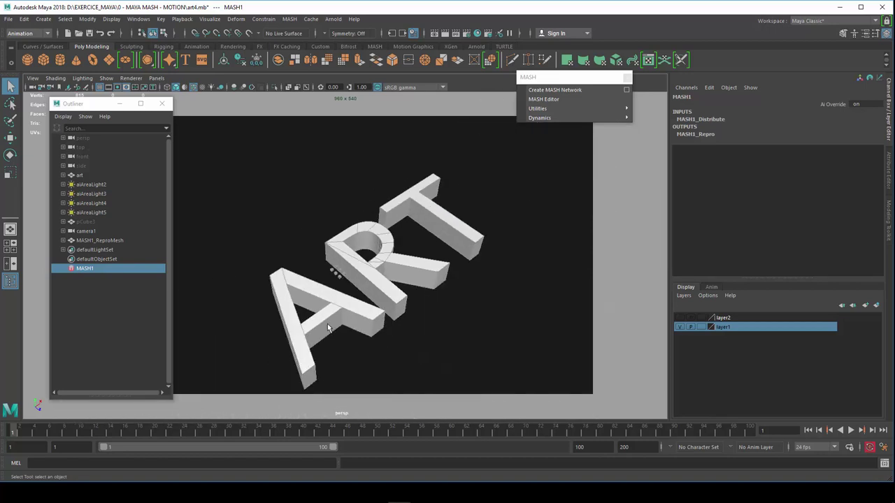
pyautogui.click(549, 100)
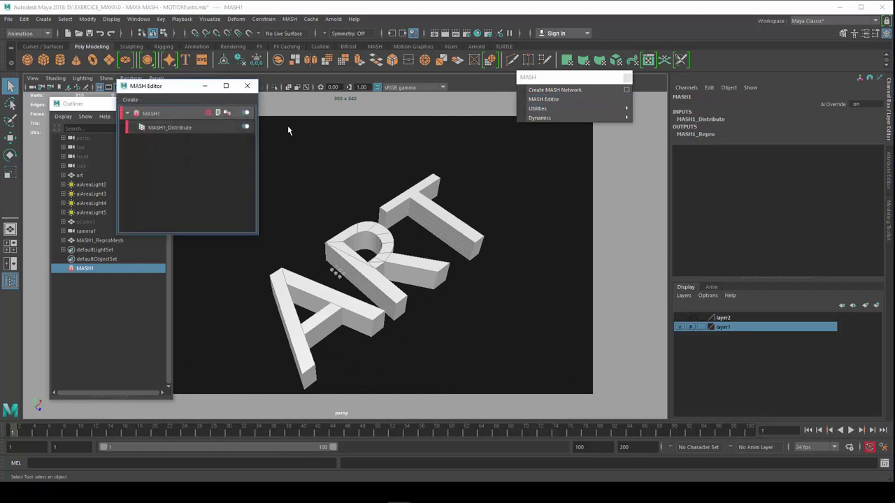
pyautogui.moveTo(185, 93); pyautogui.dragTo(234, 85)
pyautogui.doubleClick(226, 121)
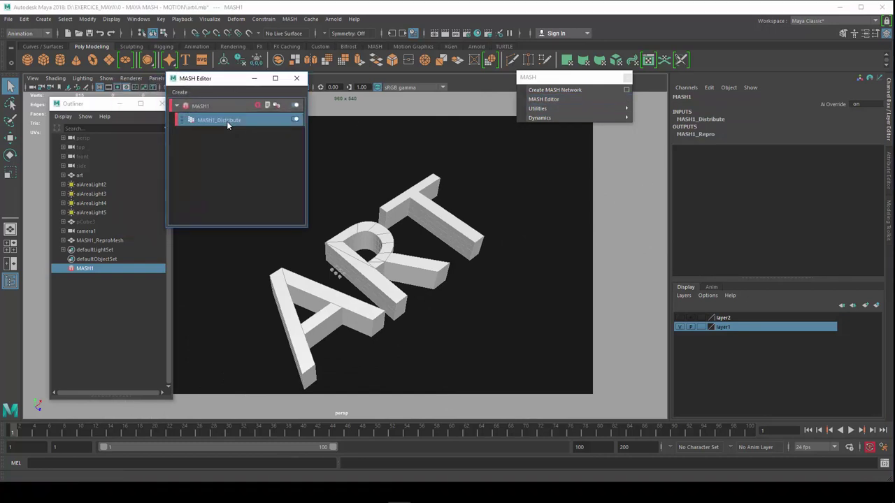
pyautogui.click(729, 95)
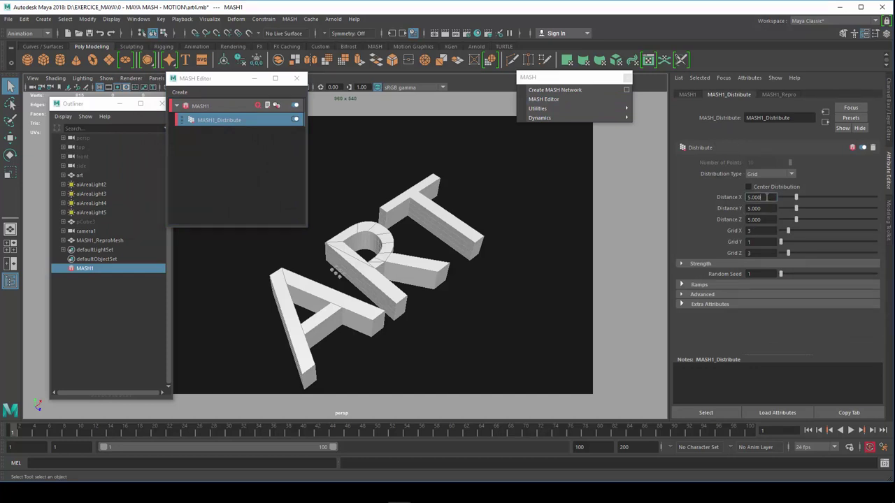
# Set the Distribute Distance X to 120 and Distance Z to 70
pyautogui.moveTo(768, 197); pyautogui.dragTo(733, 198)
pyautogui.write('120')
pyautogui.press('Return')
pyautogui.moveTo(771, 220); pyautogui.dragTo(716, 220)
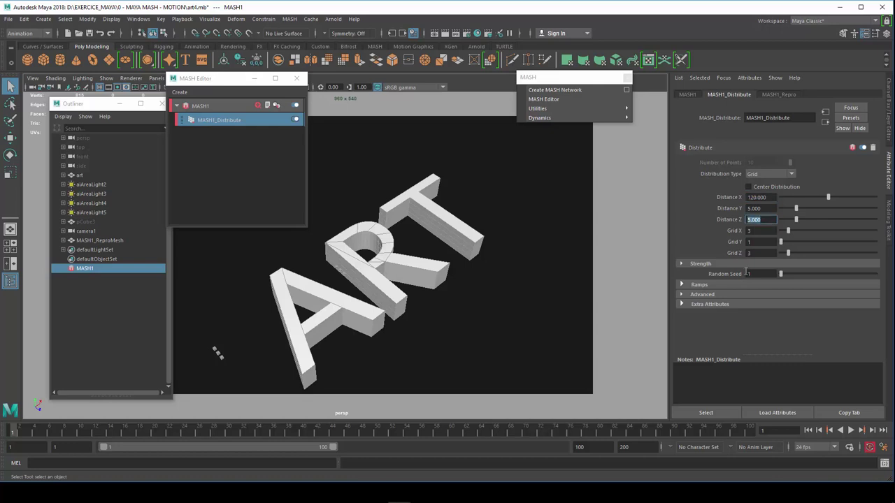
pyautogui.write('70')
pyautogui.press('Return')
# Set the grid counts to Grid X 120 and Grid Z 70
pyautogui.moveTo(760, 229); pyautogui.dragTo(748, 231)
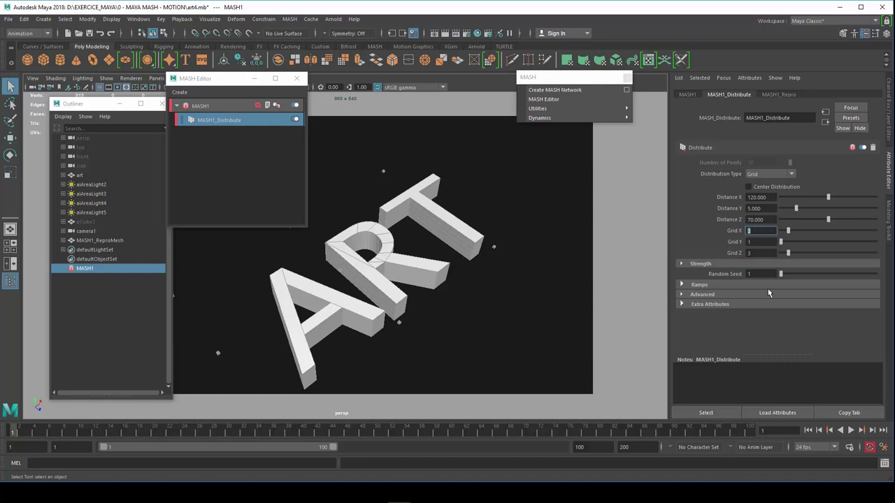
pyautogui.write('120')
pyautogui.press('Return')
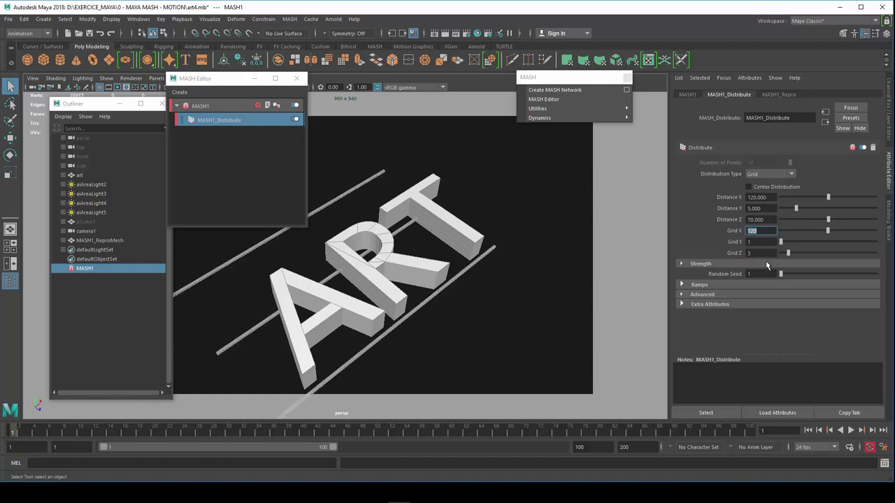
pyautogui.click(761, 253)
pyautogui.write('0')
pyautogui.press('Return')
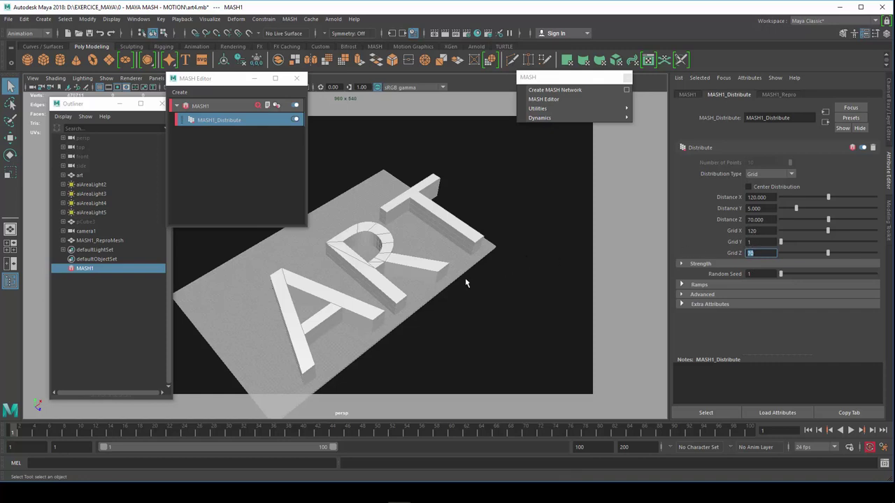
# Zoom in on the cube floor, then select MASH1 and add a Transform node from Add Node
pyautogui.scroll(2, 334, 318)
pyautogui.scroll(3, 334, 318)
pyautogui.scroll(3, 332, 316)
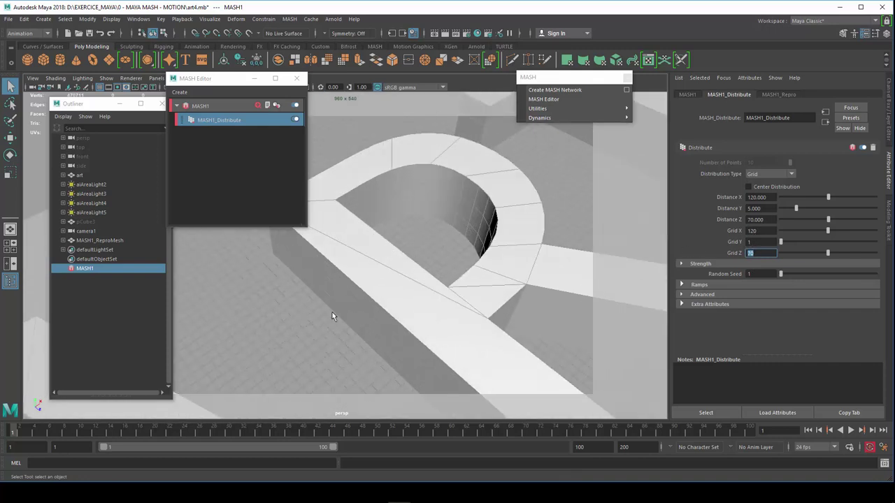
pyautogui.scroll(3, 330, 318)
pyautogui.moveTo(329, 314)
pyautogui.keyDown('alt'); pyautogui.mouseDown(button='right')
pyautogui.moveTo(523, 345)
pyautogui.moveTo(451, 246)
pyautogui.mouseUp(button='right'); pyautogui.keyUp('alt')
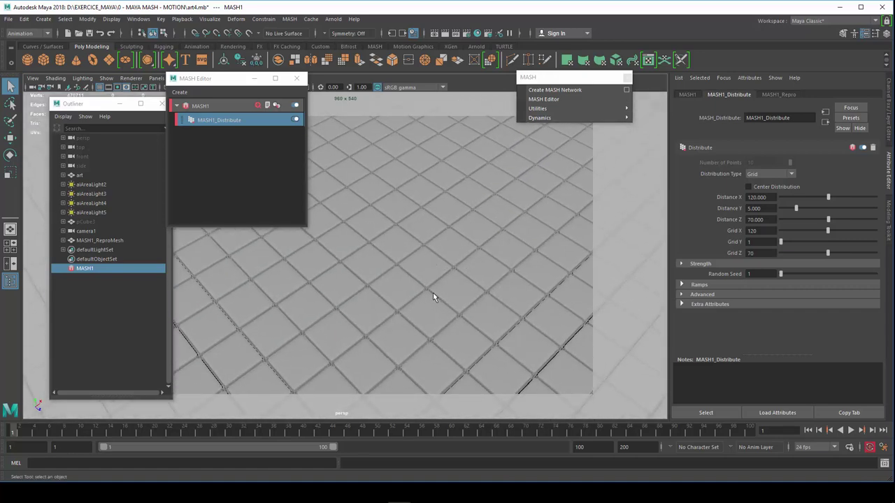
pyautogui.scroll(2, 433, 297)
pyautogui.scroll(2, 429, 299)
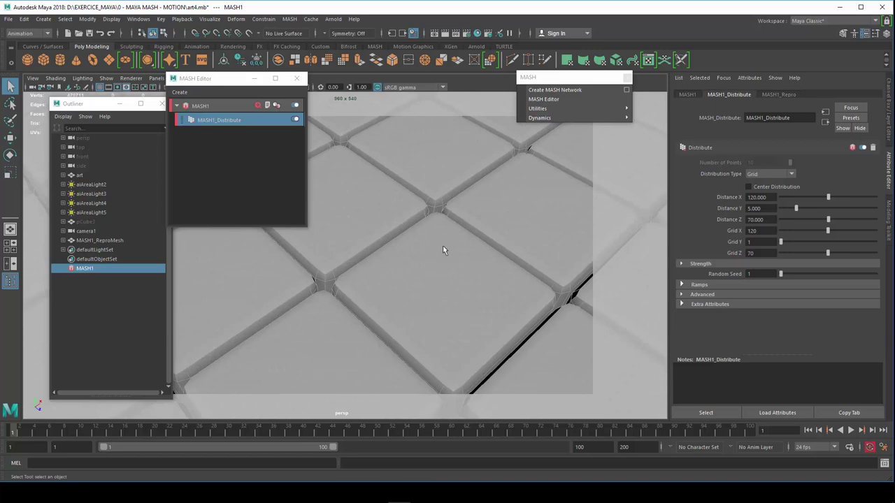
pyautogui.scroll(-3, 464, 274)
pyautogui.scroll(-5, 464, 275)
pyautogui.scroll(-3, 463, 280)
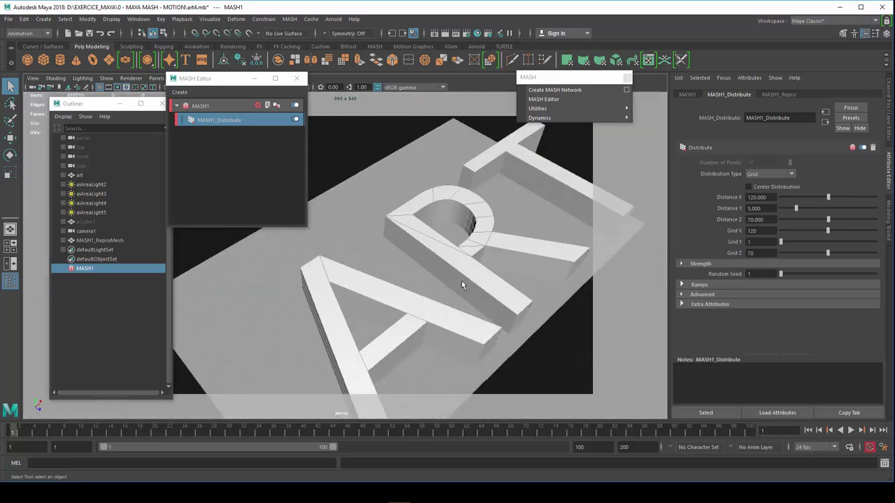
pyautogui.scroll(2, 461, 291)
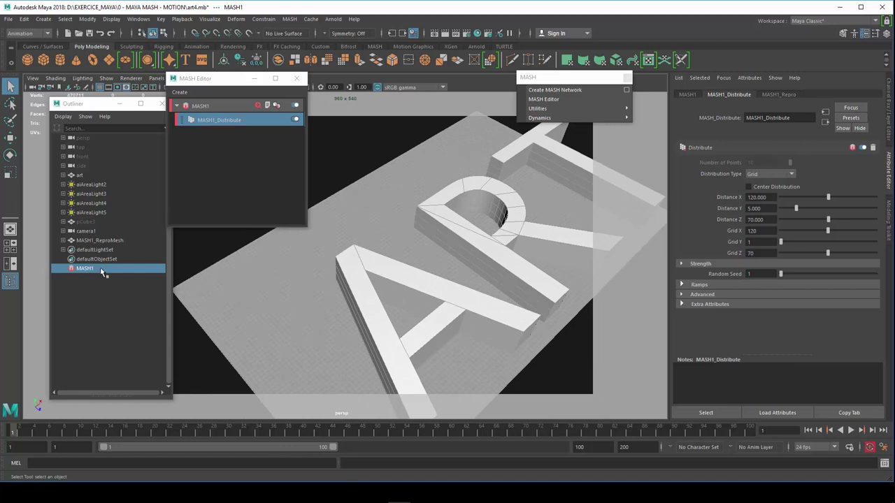
pyautogui.click(217, 106)
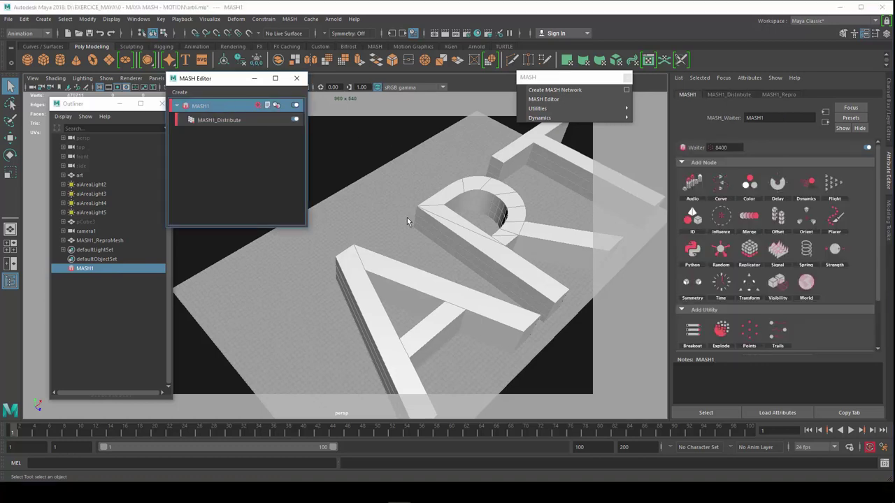
pyautogui.click(768, 292)
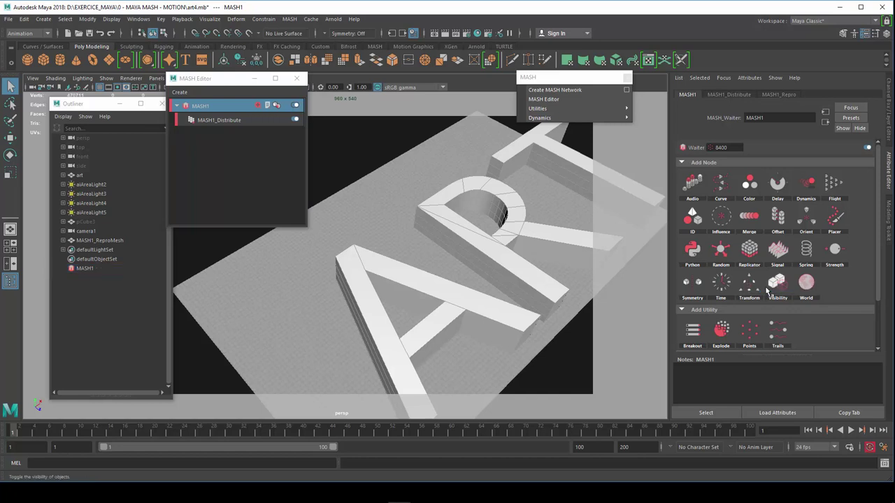
# In MASH1_Transform, set Position Y to 20 and Position X to 10
pyautogui.click(207, 120)
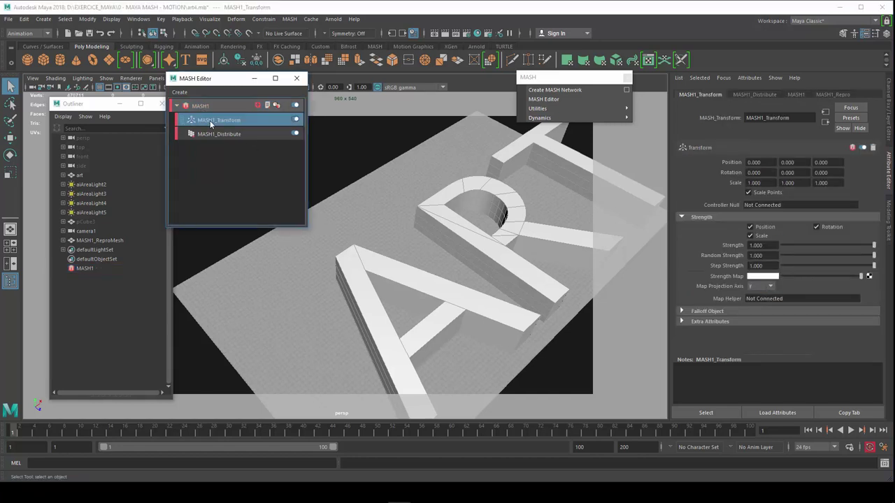
pyautogui.scroll(-5, 412, 266)
pyautogui.moveTo(413, 265)
pyautogui.keyDown('alt'); pyautogui.mouseDown()
pyautogui.moveTo(453, 257)
pyautogui.moveTo(468, 294)
pyautogui.mouseUp(); pyautogui.keyUp('alt')
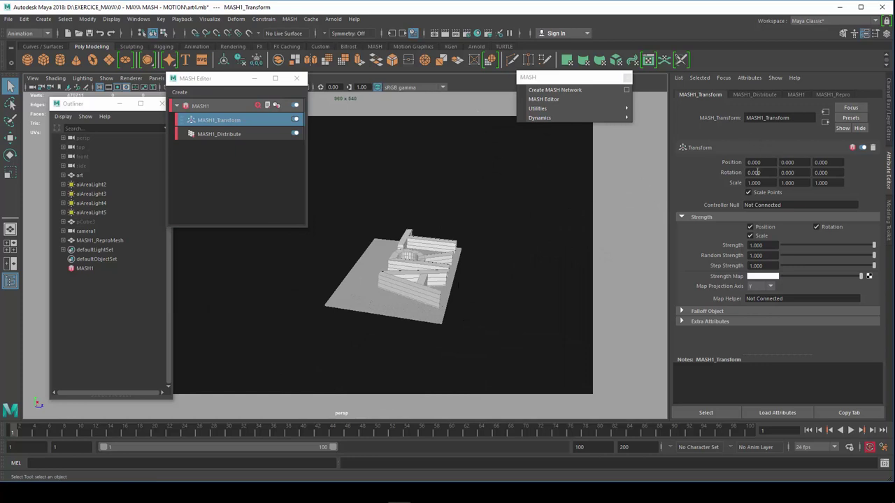
pyautogui.click(789, 162)
pyautogui.write('20')
pyautogui.press('Return')
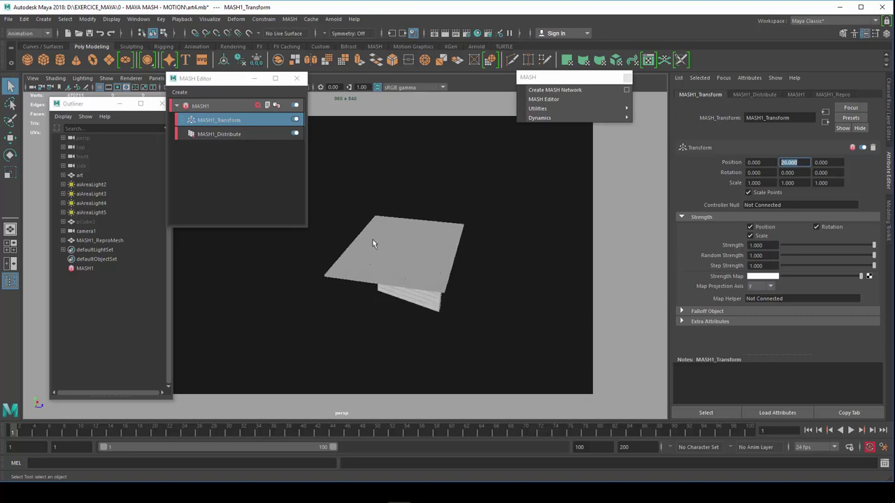
pyautogui.keyDown('alt'); pyautogui.moveTo(373, 244); pyautogui.dragTo(399, 225); pyautogui.keyUp('alt')
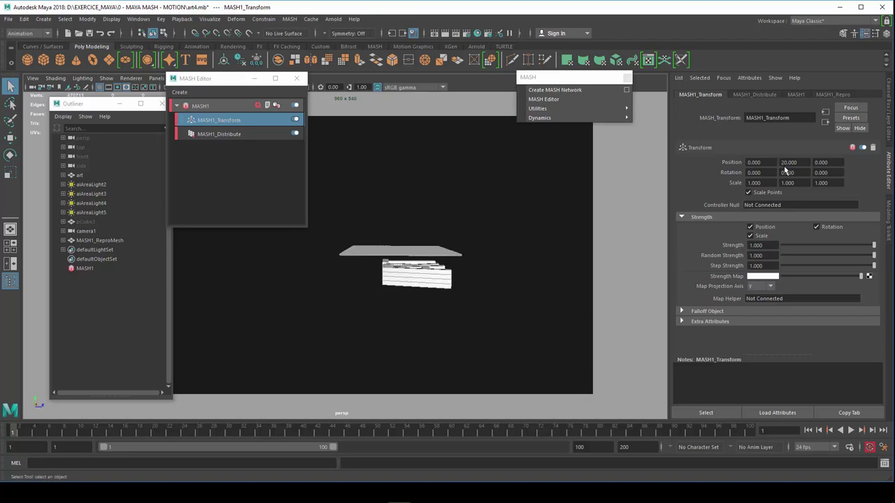
pyautogui.click(755, 163)
pyautogui.write('10')
pyautogui.press('Return')
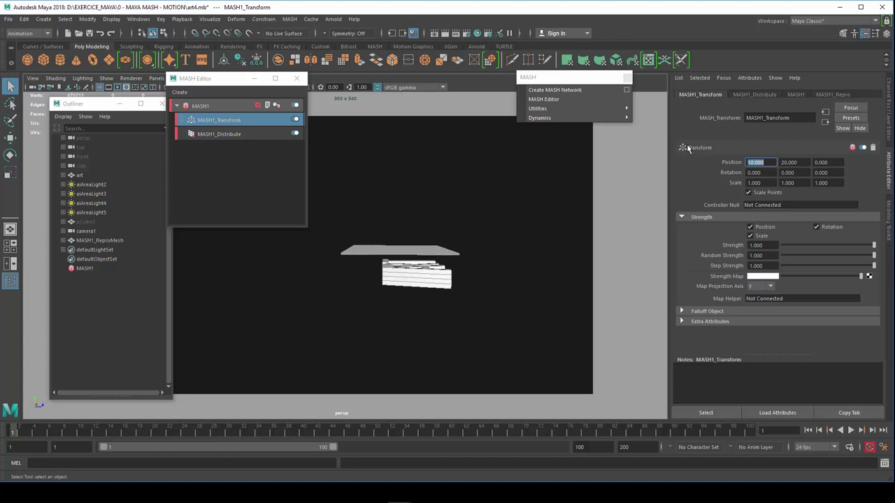
# Set Position Z to 10 and raise Position Y to 25, checking the sheet from several angles
pyautogui.moveTo(418, 255)
pyautogui.keyDown('alt'); pyautogui.mouseDown()
pyautogui.moveTo(345, 266)
pyautogui.moveTo(423, 275)
pyautogui.mouseUp(); pyautogui.keyUp('alt')
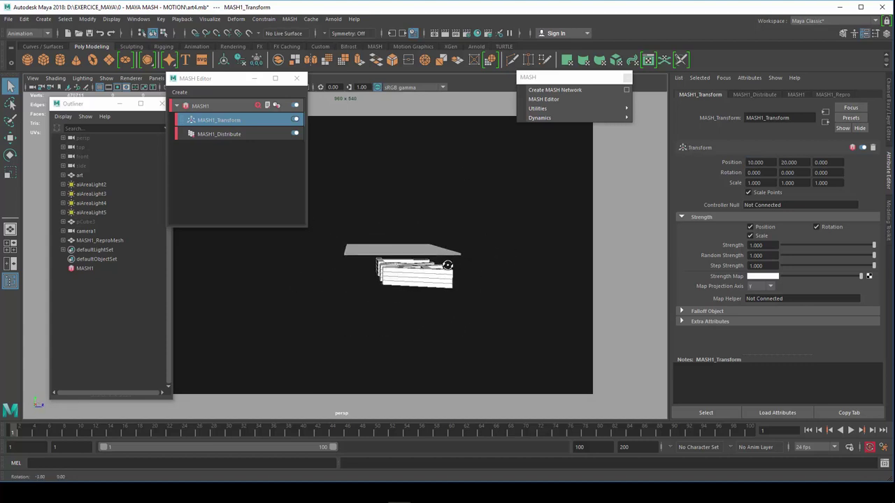
pyautogui.click(821, 162)
pyautogui.write('20')
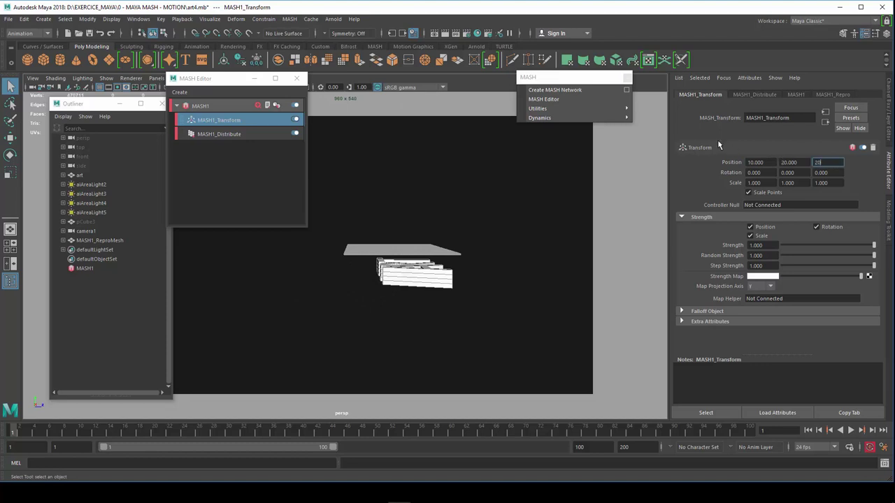
pyautogui.press('Return')
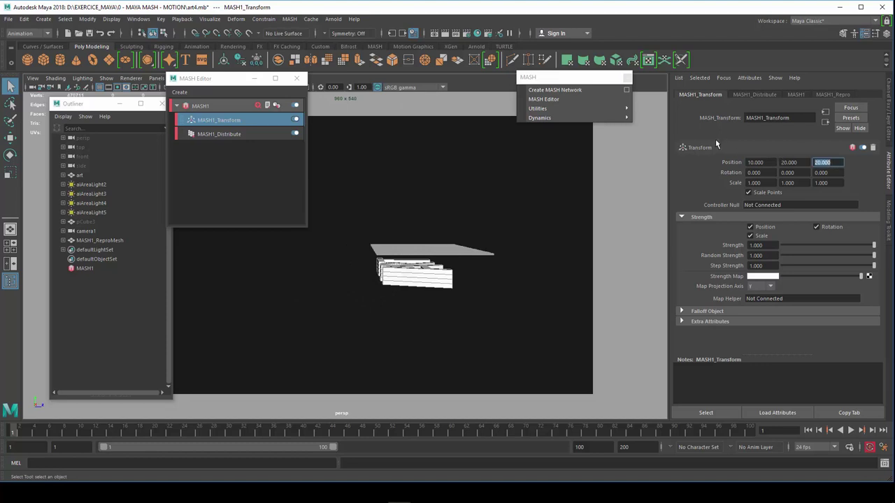
pyautogui.write('10')
pyautogui.press('Return')
pyautogui.moveTo(463, 230)
pyautogui.keyDown('alt'); pyautogui.mouseDown()
pyautogui.moveTo(391, 305)
pyautogui.moveTo(380, 247)
pyautogui.moveTo(402, 278)
pyautogui.moveTo(419, 283)
pyautogui.mouseUp(); pyautogui.keyUp('alt')
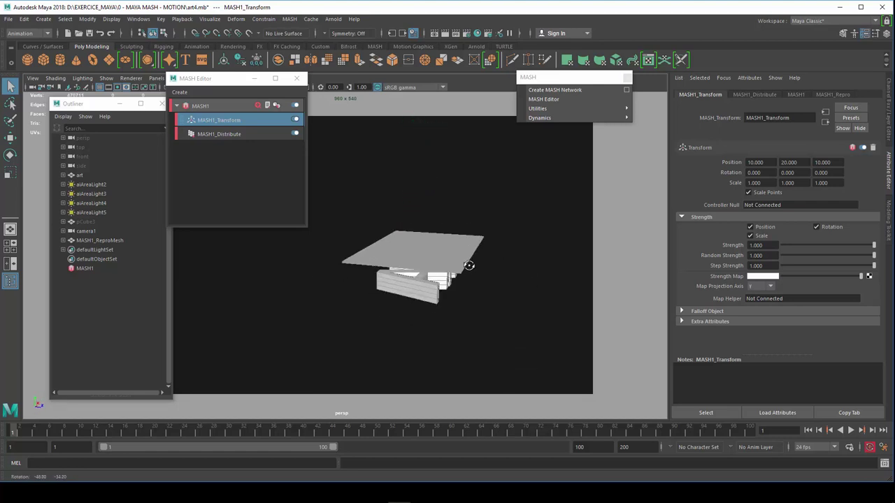
pyautogui.click(788, 162)
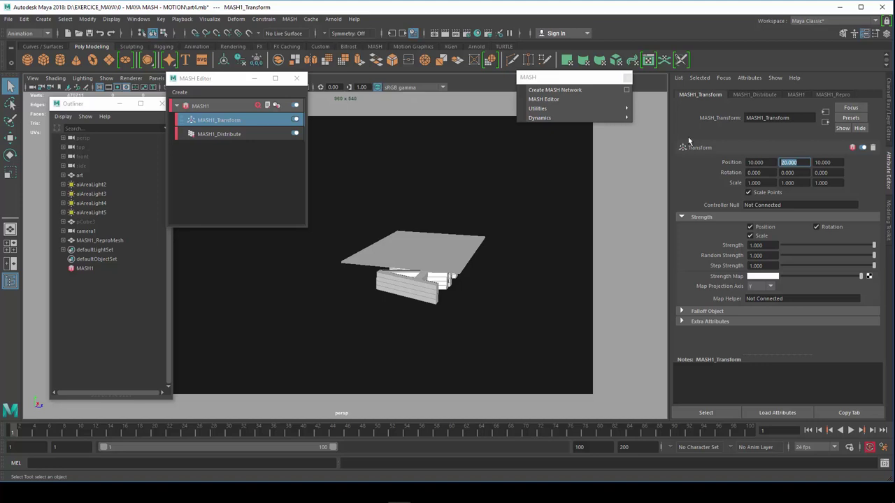
pyautogui.write('25')
pyautogui.press('Return')
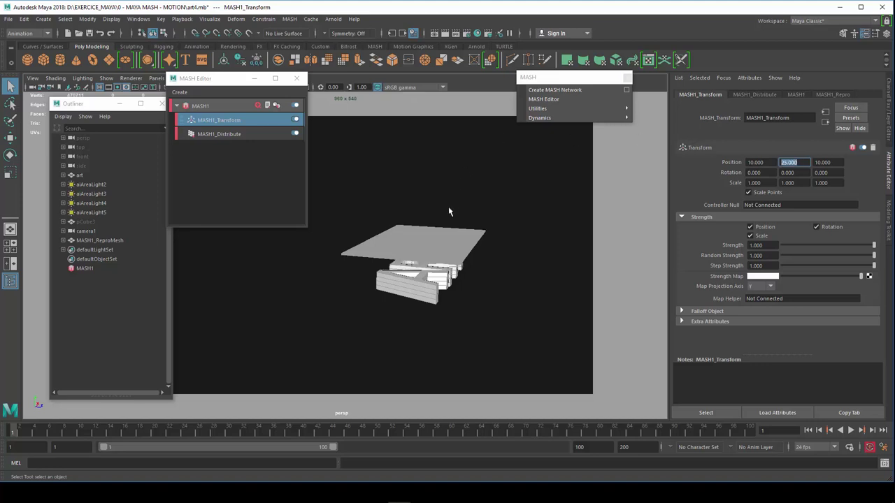
pyautogui.moveTo(450, 211)
pyautogui.keyDown('alt'); pyautogui.mouseDown()
pyautogui.moveTo(458, 199)
pyautogui.moveTo(400, 250)
pyautogui.mouseUp(); pyautogui.keyUp('alt')
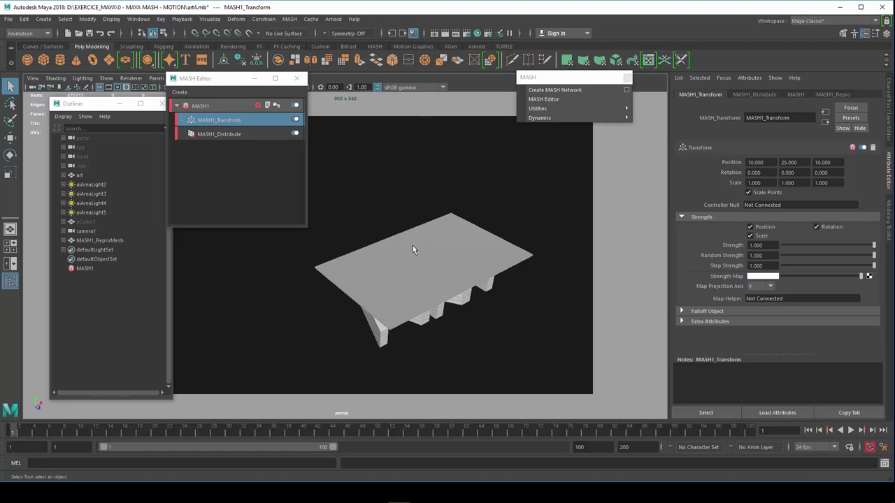
pyautogui.moveTo(410, 249)
pyautogui.keyDown('alt'); pyautogui.mouseDown()
pyautogui.moveTo(366, 281)
pyautogui.moveTo(399, 255)
pyautogui.moveTo(428, 258)
pyautogui.mouseUp(); pyautogui.keyUp('alt')
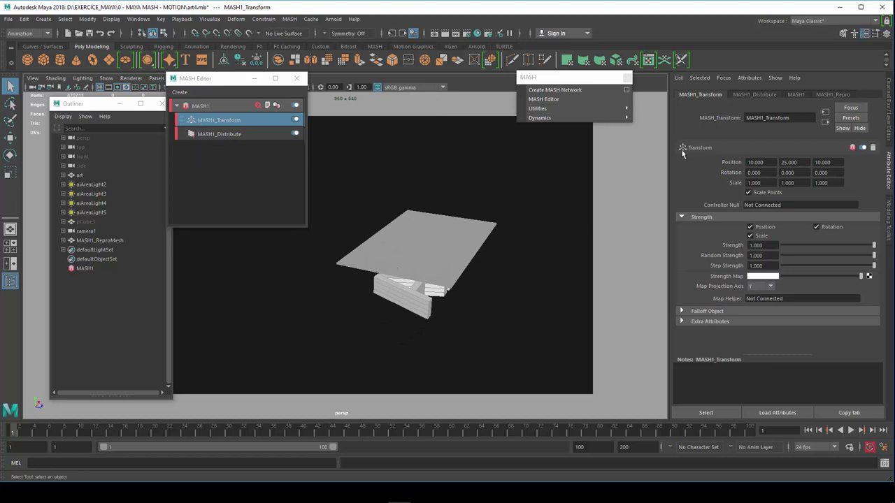
pyautogui.click(227, 107)
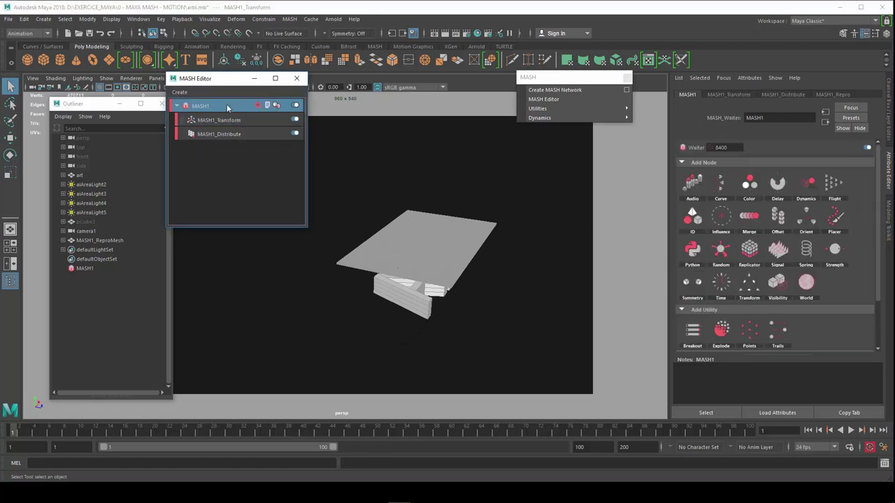
# Add a Dynamics node to MASH1 and select MASH1_BulletSolver to view its settings
pyautogui.click(825, 186)
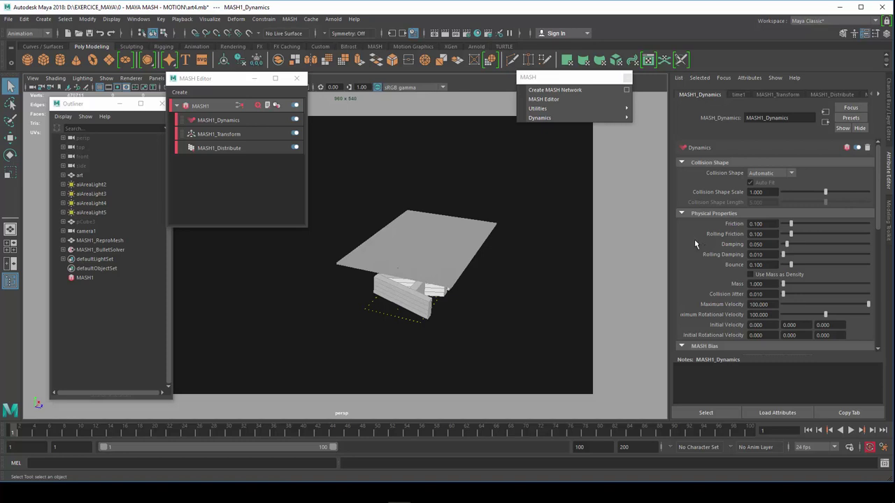
pyautogui.click(102, 251)
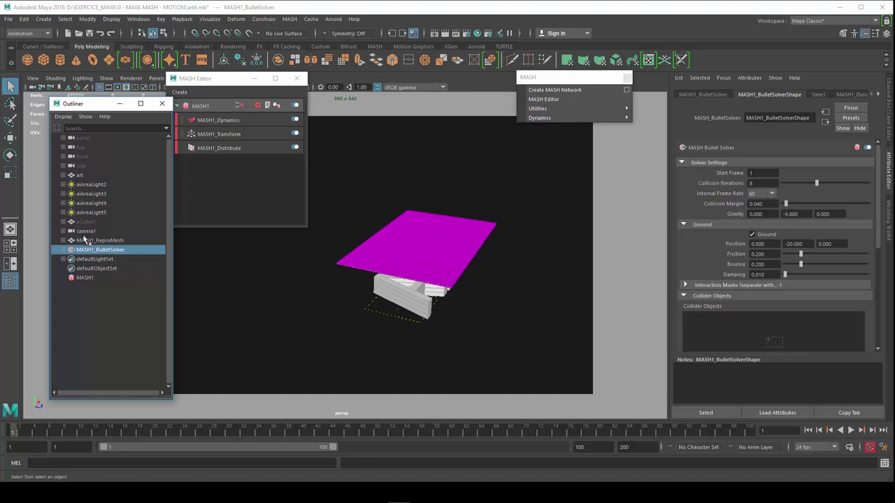
# Drag the art mesh into the Bullet solver's Collider Objects list so artShape is listed
pyautogui.moveTo(85, 238); pyautogui.dragTo(697, 324, button='middle')
pyautogui.moveTo(731, 319); pyautogui.dragTo(718, 302, button='middle')
pyautogui.moveTo(103, 254)
pyautogui.mouseDown(button='middle')
pyautogui.moveTo(101, 188)
pyautogui.moveTo(194, 238)
pyautogui.mouseUp(button='middle')
pyautogui.moveTo(589, 335); pyautogui.dragTo(715, 334, button='middle')
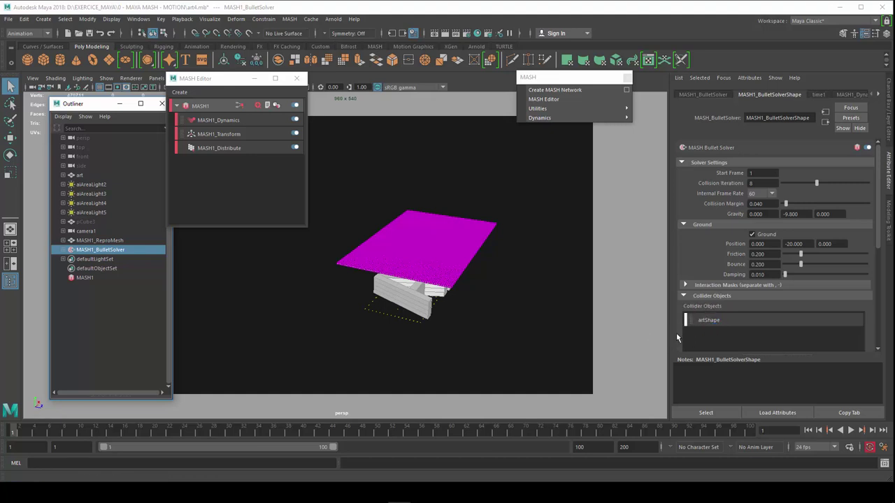
# Orbit the viewport to inspect the raised cube sheet above the ART letters from several angles
pyautogui.moveTo(428, 330)
pyautogui.keyDown('alt'); pyautogui.mouseDown()
pyautogui.moveTo(458, 306)
pyautogui.moveTo(394, 320)
pyautogui.mouseUp(); pyautogui.keyUp('alt')
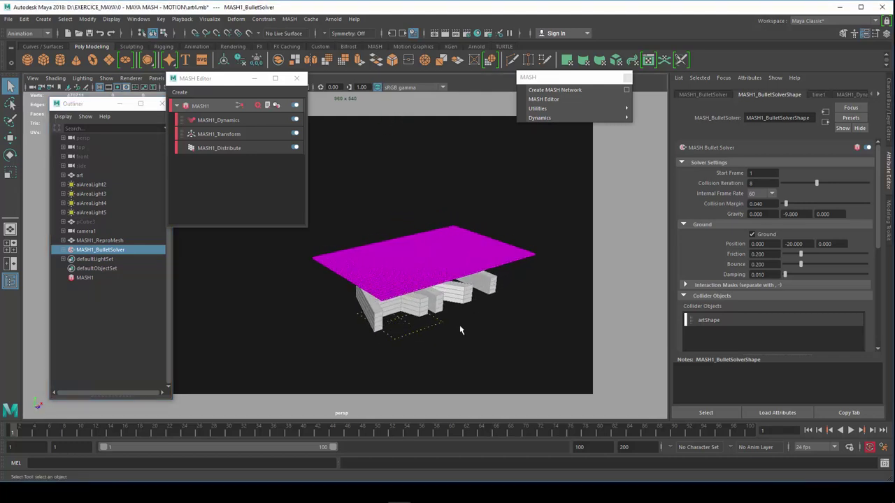
pyautogui.moveTo(346, 320)
pyautogui.keyDown('alt'); pyautogui.mouseDown()
pyautogui.moveTo(407, 310)
pyautogui.moveTo(402, 304)
pyautogui.moveTo(399, 319)
pyautogui.mouseUp(); pyautogui.keyUp('alt')
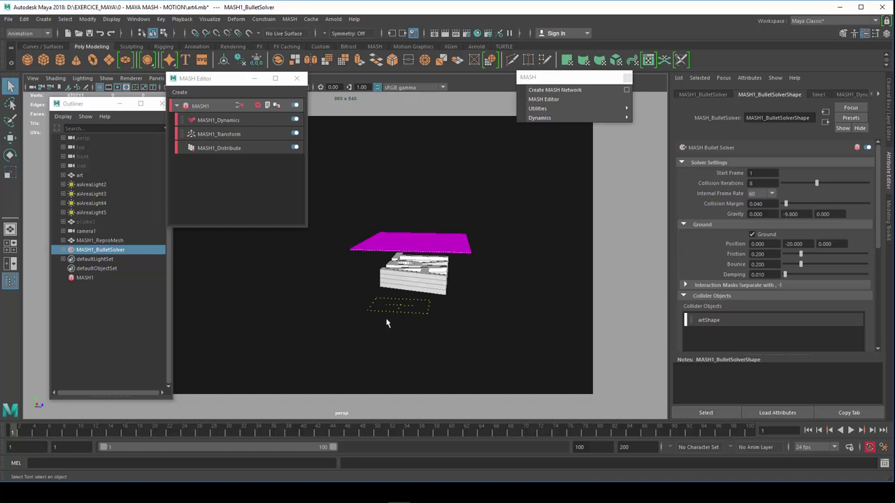
pyautogui.moveTo(394, 319)
pyautogui.keyDown('alt'); pyautogui.mouseDown()
pyautogui.moveTo(360, 326)
pyautogui.moveTo(429, 316)
pyautogui.moveTo(346, 339)
pyautogui.moveTo(379, 324)
pyautogui.mouseUp(); pyautogui.keyUp('alt')
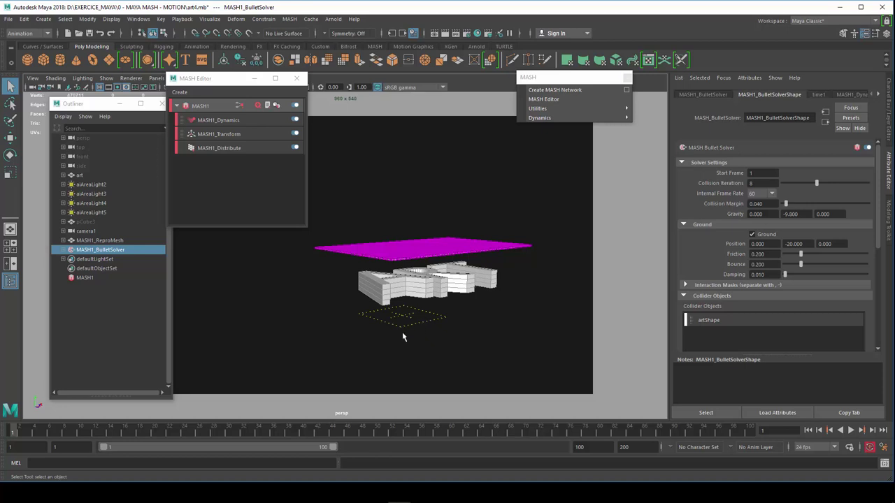
pyautogui.keyDown('alt'); pyautogui.moveTo(421, 319); pyautogui.dragTo(392, 319); pyautogui.keyUp('alt')
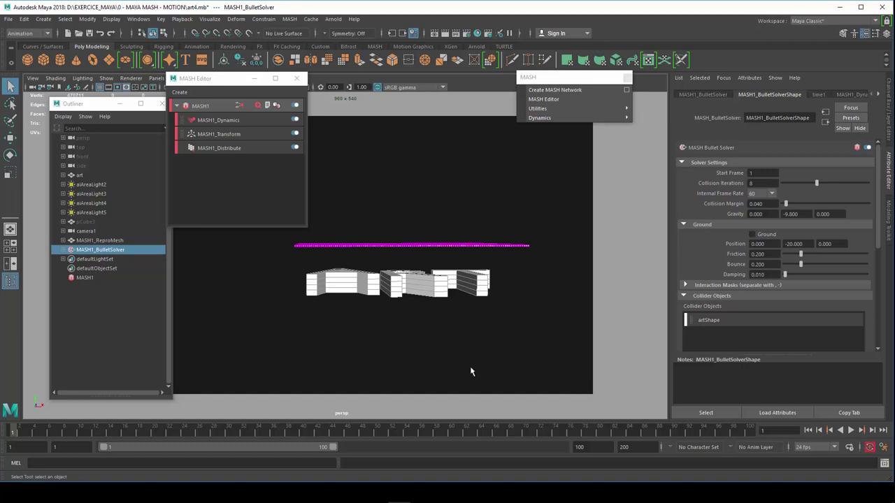
pyautogui.keyDown('alt'); pyautogui.moveTo(373, 318); pyautogui.dragTo(409, 340); pyautogui.keyUp('alt')
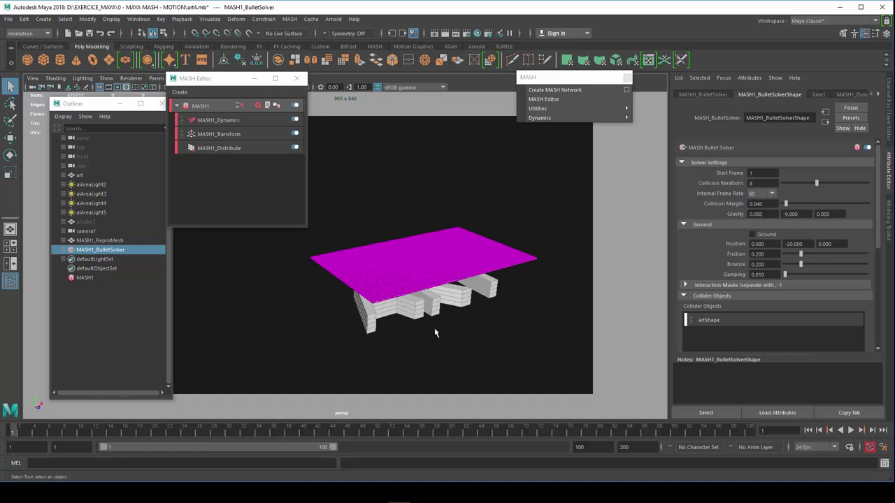
pyautogui.moveTo(433, 333)
pyautogui.keyDown('alt'); pyautogui.mouseDown()
pyautogui.moveTo(488, 314)
pyautogui.moveTo(450, 319)
pyautogui.moveTo(399, 361)
pyautogui.moveTo(403, 351)
pyautogui.moveTo(468, 321)
pyautogui.mouseUp(); pyautogui.keyUp('alt')
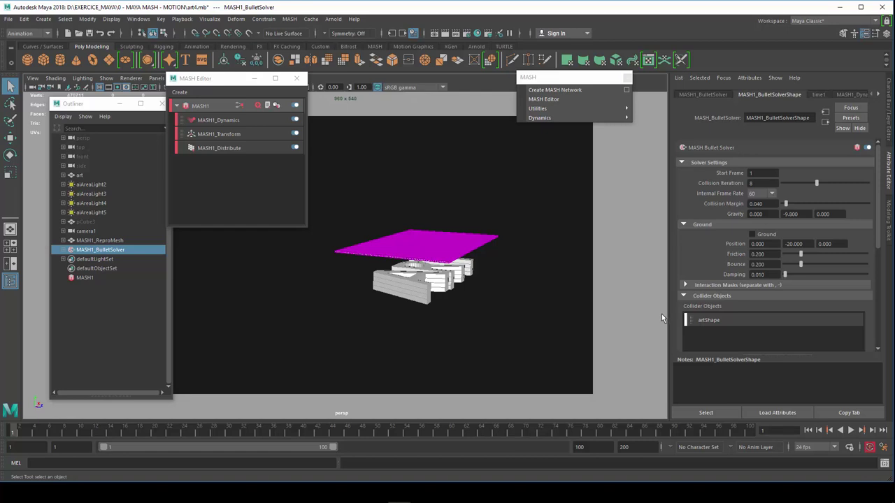
pyautogui.moveTo(529, 310)
pyautogui.keyDown('alt'); pyautogui.mouseDown()
pyautogui.moveTo(525, 319)
pyautogui.moveTo(515, 315)
pyautogui.moveTo(545, 305)
pyautogui.mouseUp(); pyautogui.keyUp('alt')
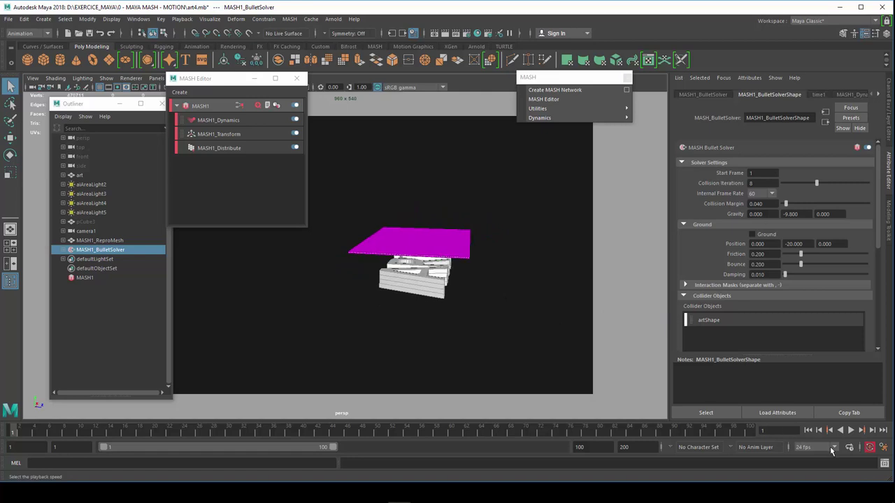
# Play the Bullet simulation and stop it at frame 42 with the sheet draping over ART
pyautogui.click(850, 430)
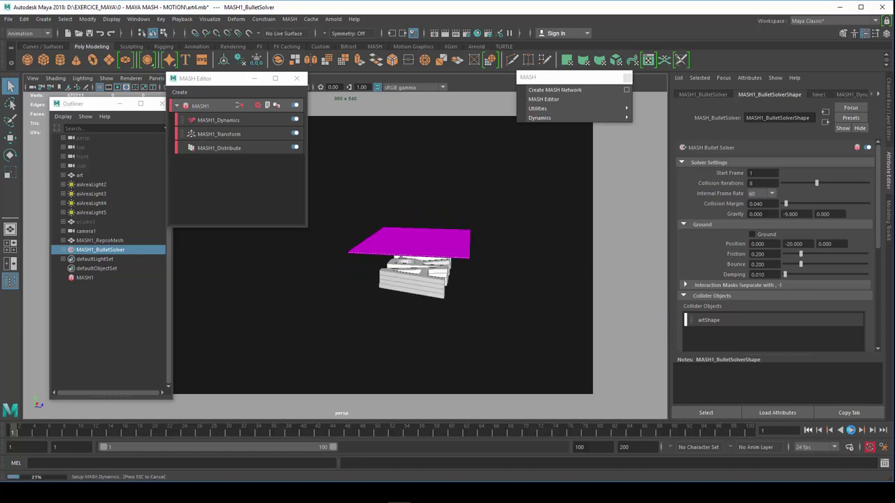
pyautogui.click(850, 431)
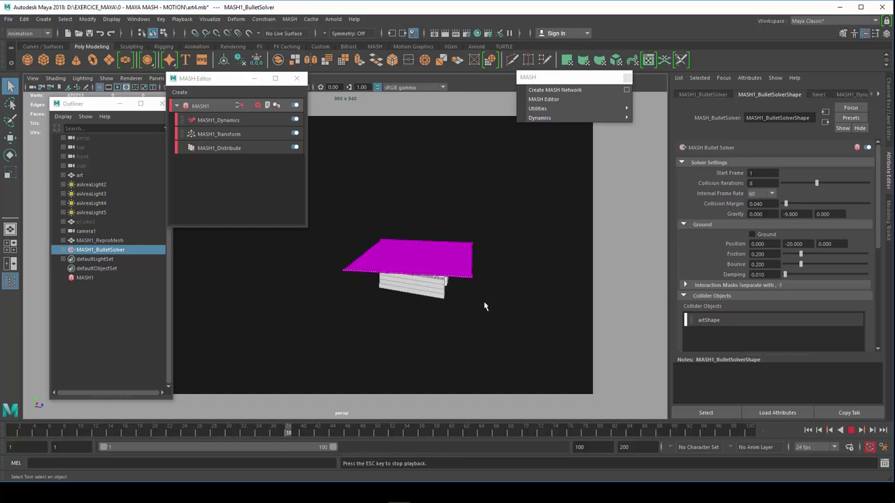
pyautogui.click(851, 430)
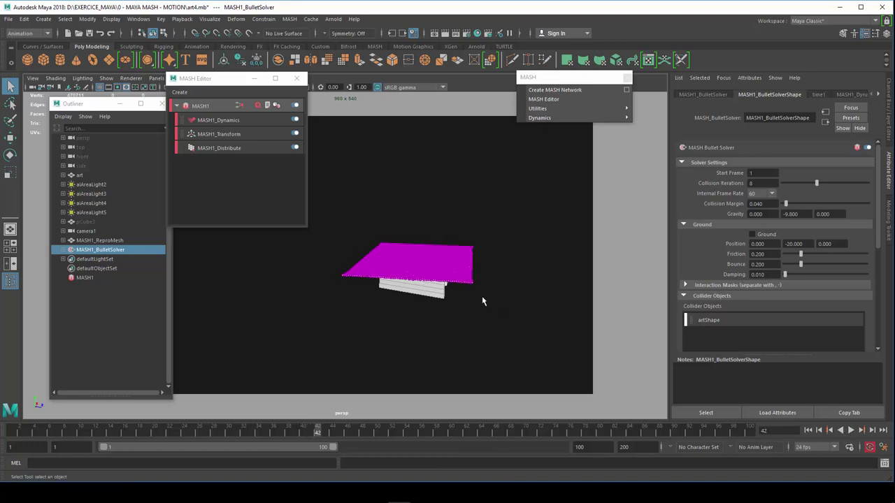
# Zoom around the cube sheet, then show MASH1_Dynamics: friction 0.100, damping 0.050, bounce 0.100, mass 1.000
pyautogui.moveTo(481, 299)
pyautogui.keyDown('alt'); pyautogui.mouseDown()
pyautogui.moveTo(459, 290)
pyautogui.moveTo(402, 316)
pyautogui.mouseUp(); pyautogui.keyUp('alt')
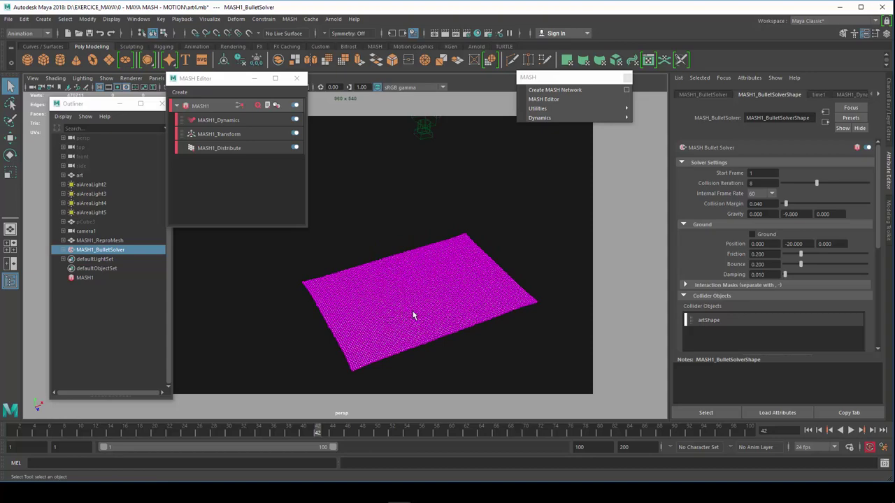
pyautogui.scroll(3, 410, 320)
pyautogui.scroll(3, 408, 322)
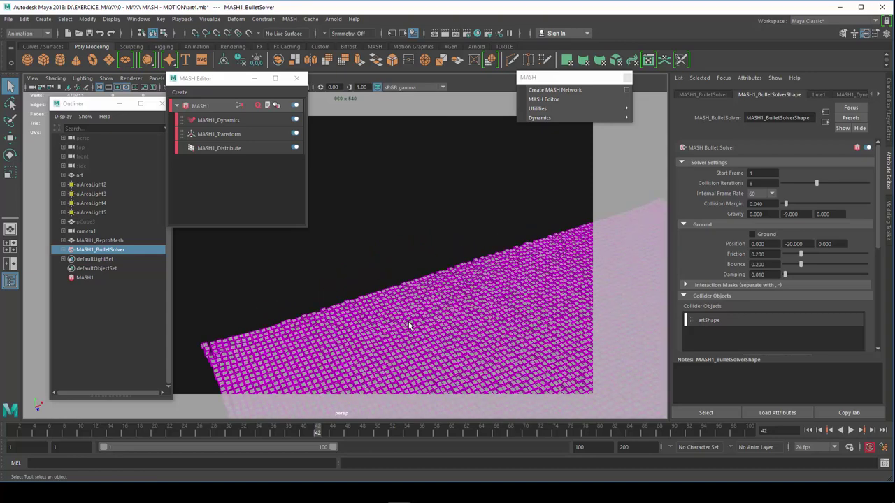
pyautogui.moveTo(408, 321)
pyautogui.keyDown('alt'); pyautogui.mouseDown()
pyautogui.moveTo(310, 299)
pyautogui.moveTo(318, 321)
pyautogui.mouseUp(); pyautogui.keyUp('alt')
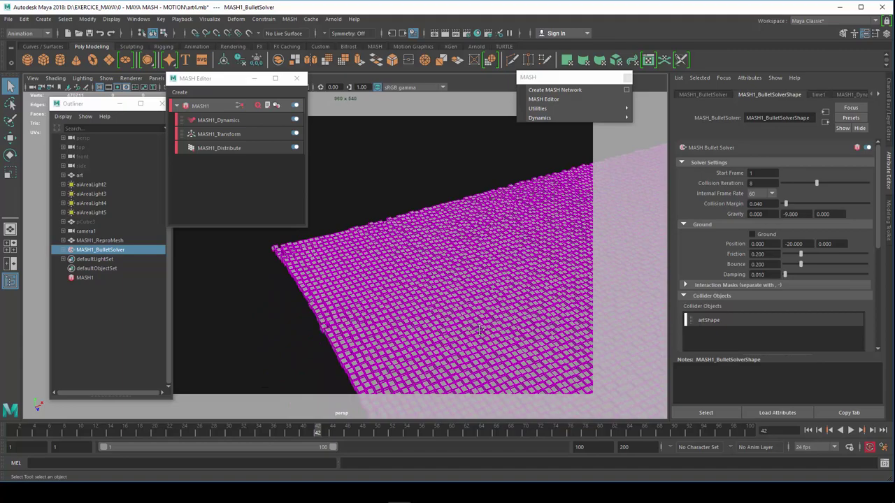
pyautogui.scroll(3, 409, 316)
pyautogui.scroll(2, 410, 316)
pyautogui.scroll(3, 422, 324)
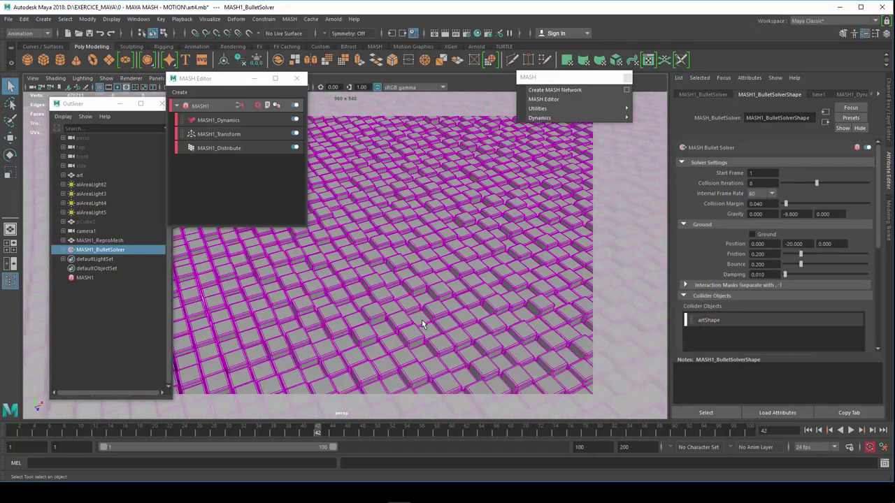
pyautogui.scroll(-3, 436, 318)
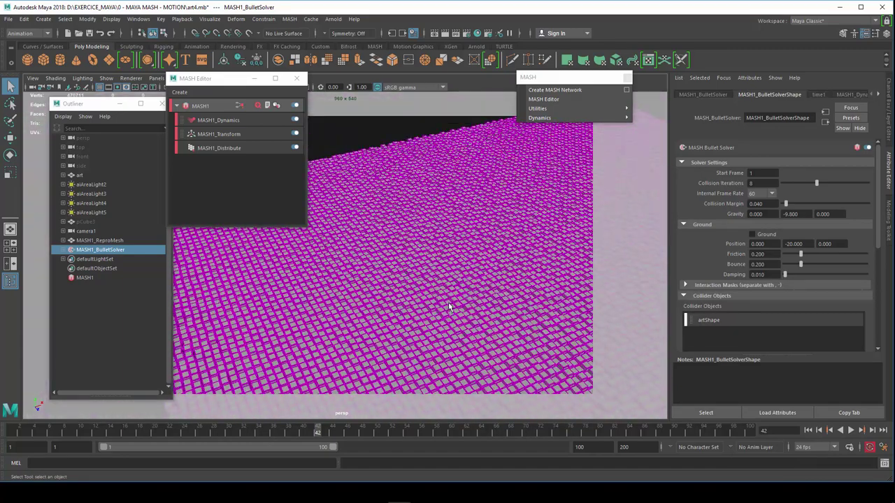
pyautogui.keyDown('alt'); pyautogui.moveTo(448, 302); pyautogui.dragTo(448, 305); pyautogui.keyUp('alt')
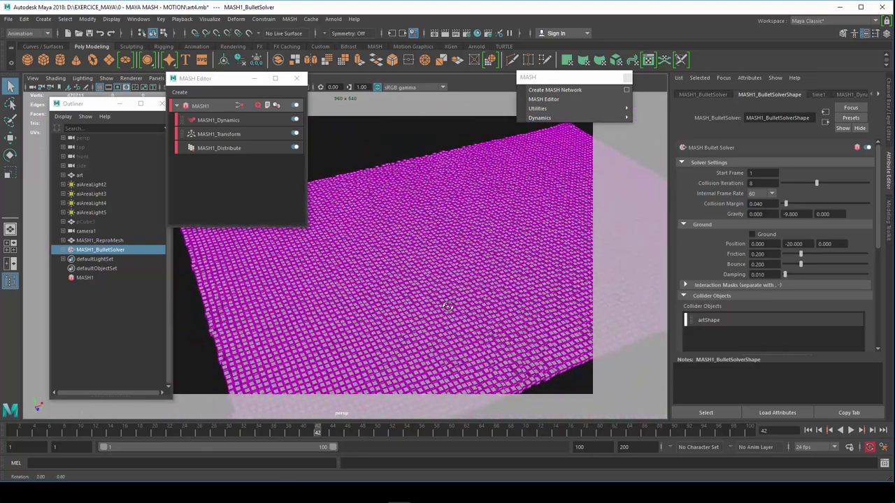
pyautogui.scroll(-2, 448, 307)
pyautogui.scroll(-3, 446, 308)
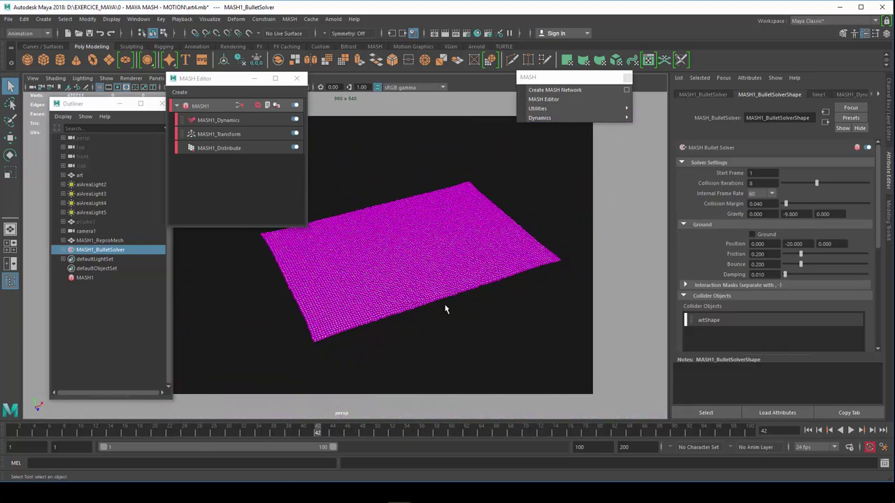
pyautogui.scroll(2, 445, 309)
pyautogui.scroll(2, 445, 309)
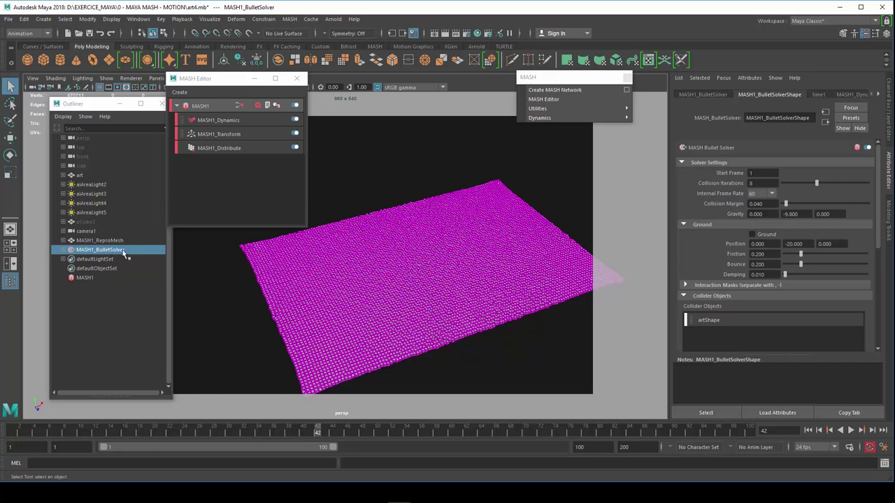
pyautogui.click(225, 120)
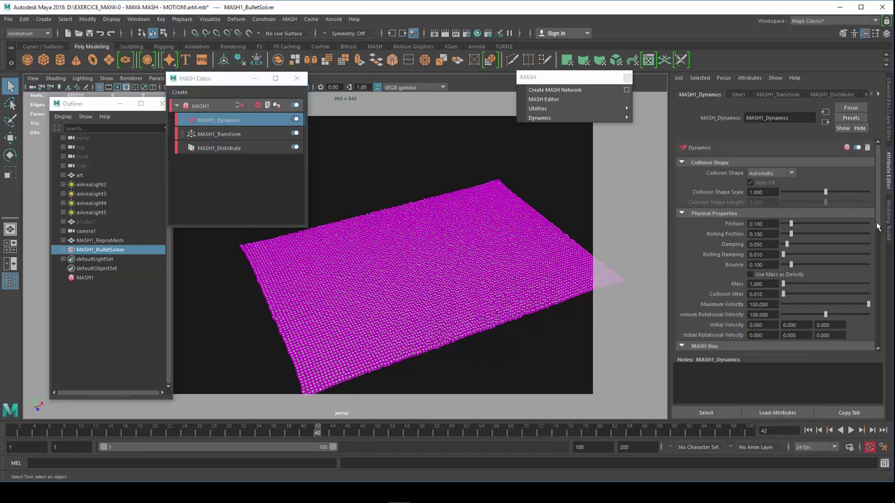
# Resume the simulation to frame 53 so ART imprints the sheet, then show the Layer Editor
pyautogui.scroll(-3, 874, 238)
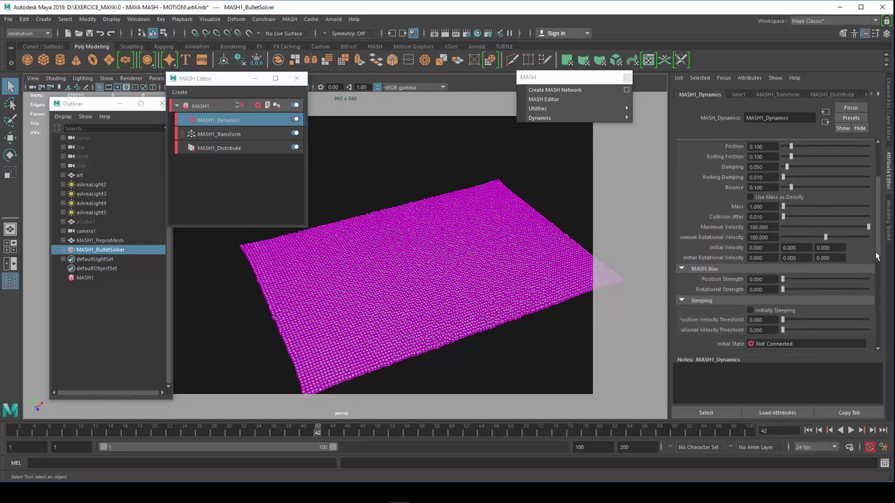
pyautogui.scroll(2, 870, 248)
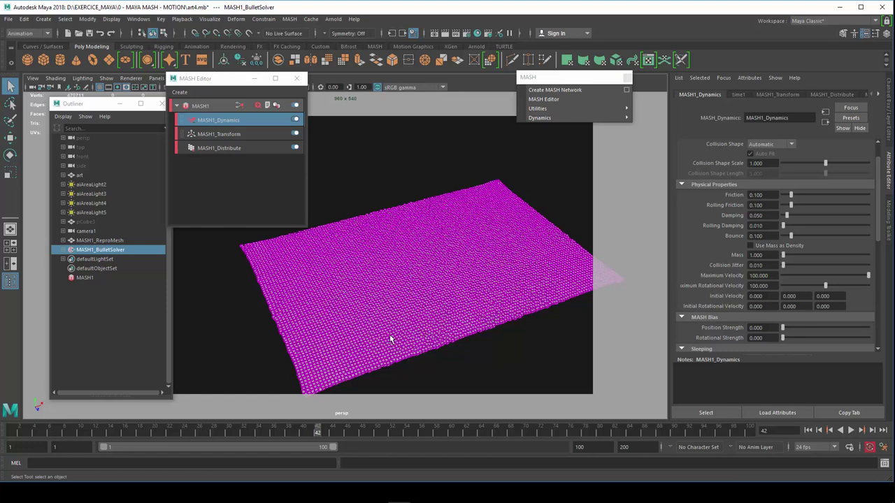
pyautogui.moveTo(402, 342)
pyautogui.keyDown('alt'); pyautogui.mouseDown()
pyautogui.moveTo(461, 307)
pyautogui.moveTo(424, 334)
pyautogui.moveTo(430, 345)
pyautogui.mouseUp(); pyautogui.keyUp('alt')
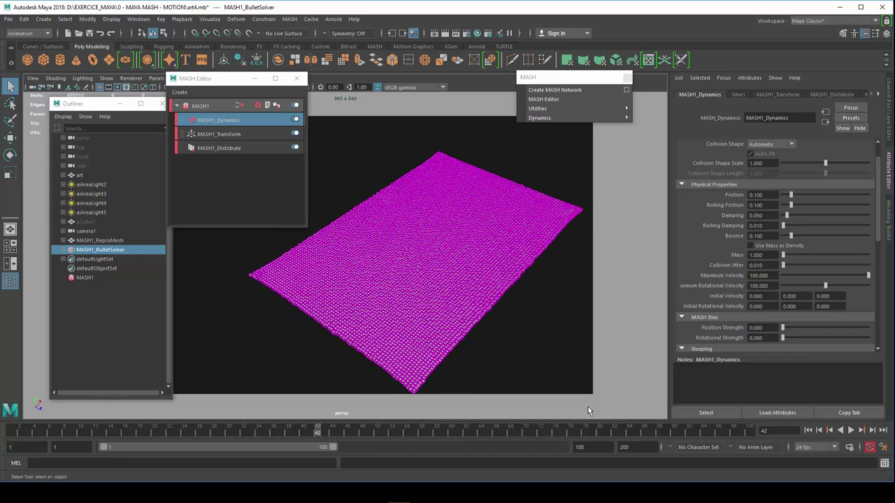
pyautogui.click(851, 431)
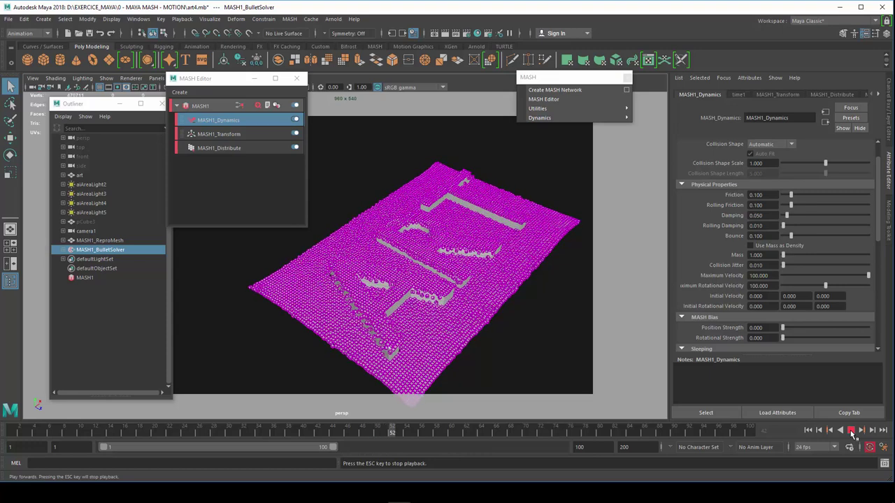
pyautogui.click(852, 432)
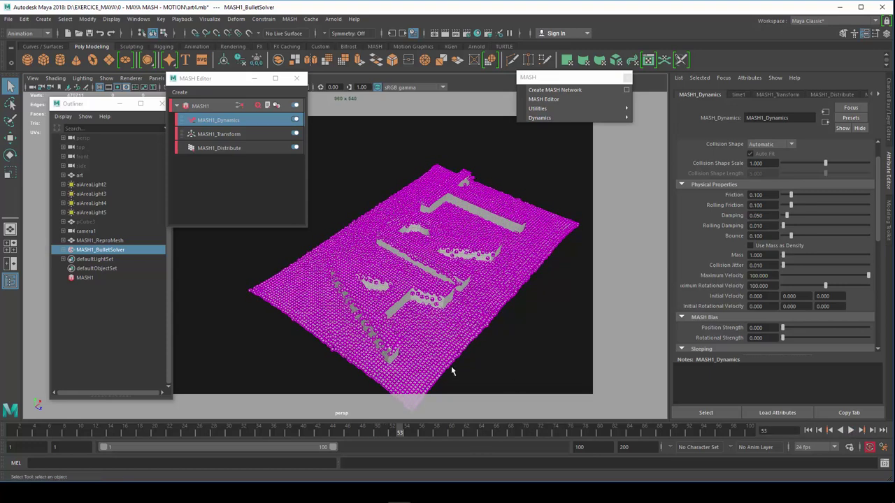
pyautogui.keyDown('alt'); pyautogui.moveTo(451, 366); pyautogui.dragTo(421, 323); pyautogui.keyUp('alt')
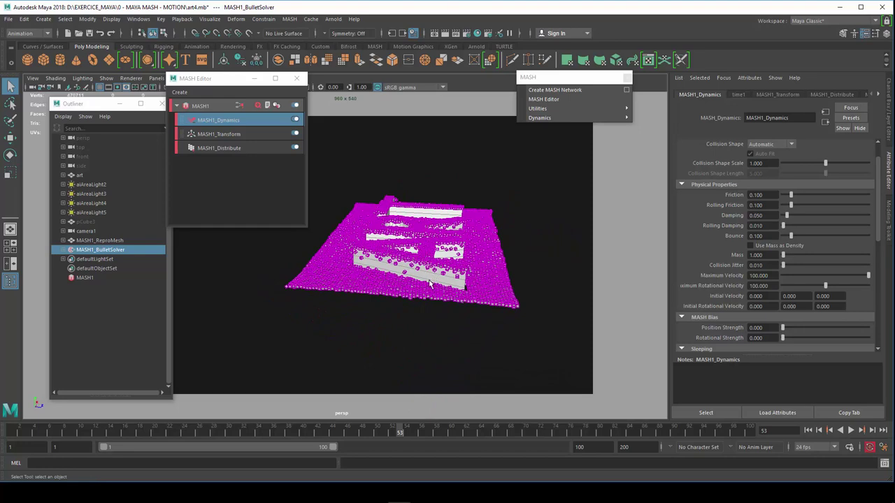
pyautogui.keyDown('alt'); pyautogui.moveTo(427, 292); pyautogui.dragTo(395, 304); pyautogui.keyUp('alt')
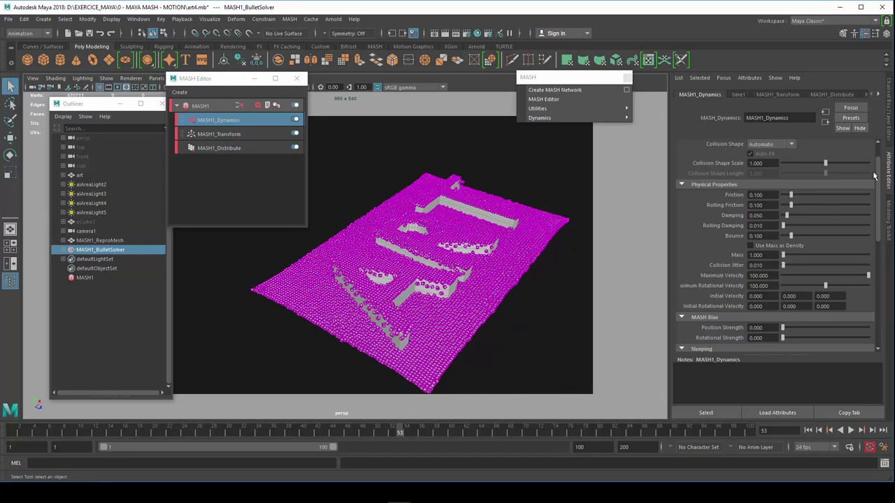
pyautogui.click(885, 140)
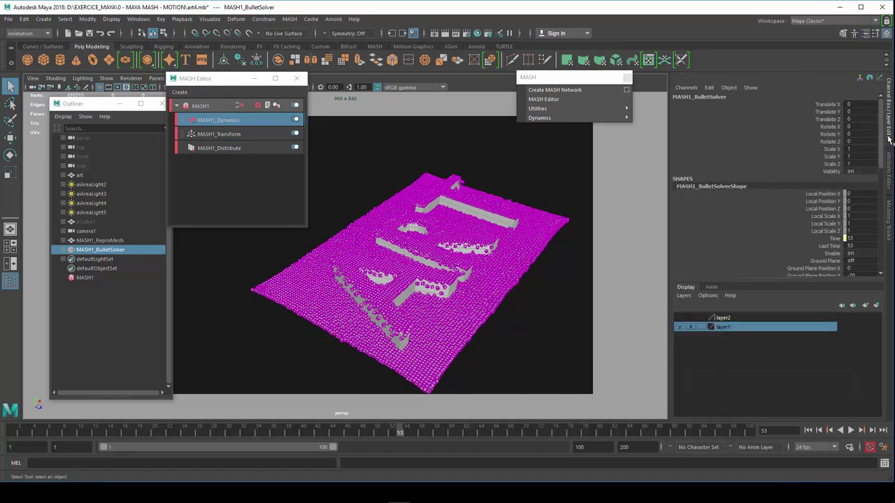
# Hide layer1's ART letters to inspect the imprint in the cube sheet, then show them again
pyautogui.click(682, 328)
pyautogui.moveTo(554, 336)
pyautogui.keyDown('alt'); pyautogui.mouseDown()
pyautogui.moveTo(567, 304)
pyautogui.moveTo(492, 348)
pyautogui.moveTo(497, 324)
pyautogui.mouseUp(); pyautogui.keyUp('alt')
pyautogui.scroll(3, 482, 326)
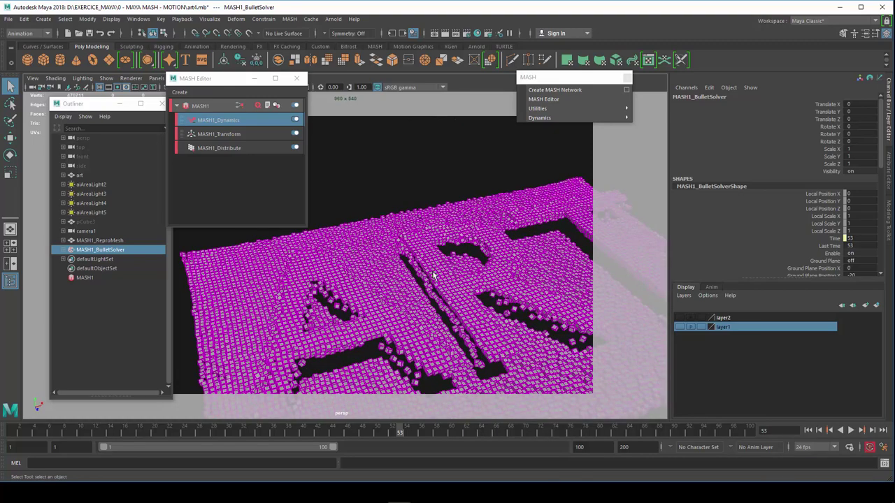
pyautogui.moveTo(431, 344)
pyautogui.keyDown('alt'); pyautogui.mouseDown()
pyautogui.moveTo(496, 320)
pyautogui.moveTo(456, 330)
pyautogui.mouseUp(); pyautogui.keyUp('alt')
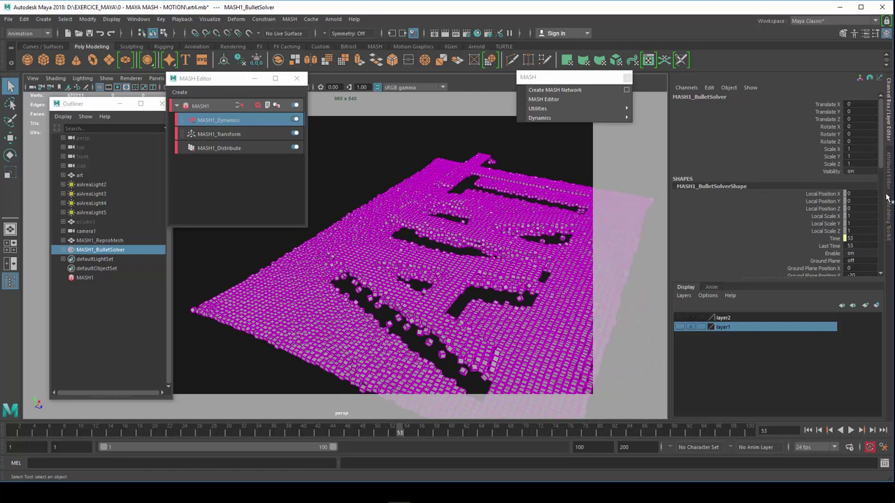
pyautogui.click(679, 326)
# Select the art mesh and expand its MASH collider attributes in the Attribute Editor
pyautogui.click(431, 348)
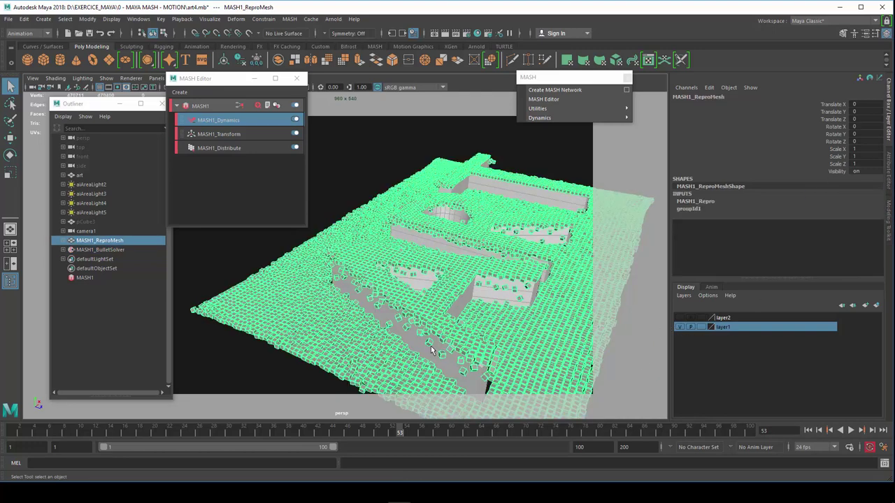
pyautogui.click(430, 353)
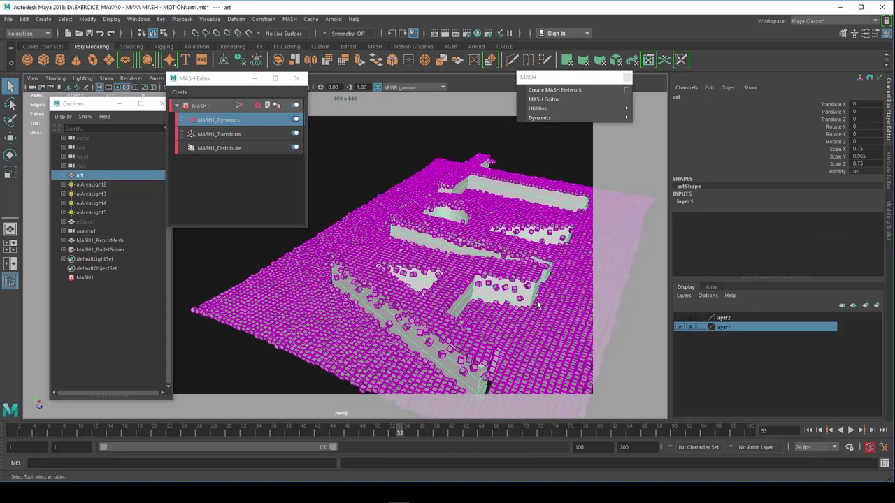
pyautogui.hotkey('ctrl', 'a')
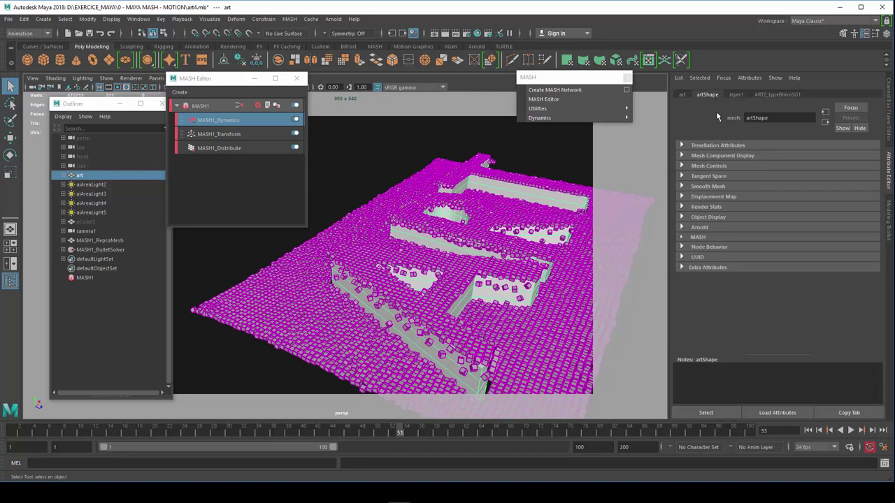
pyautogui.click(697, 237)
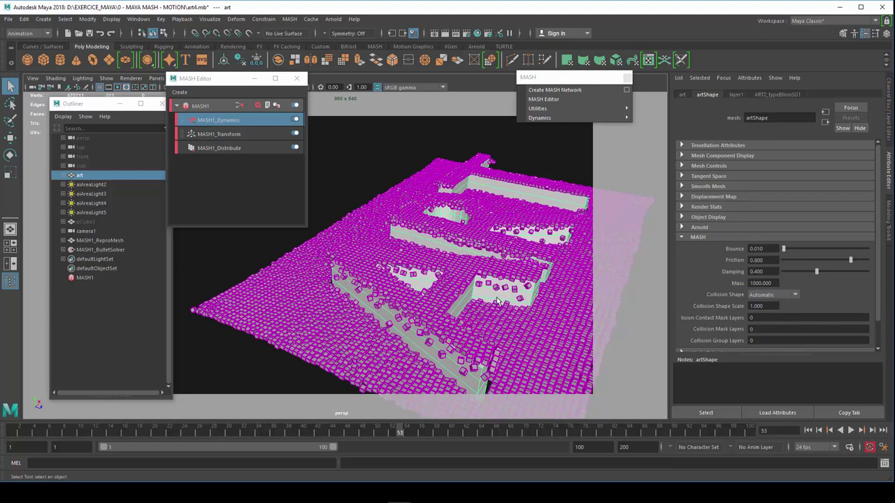
pyautogui.moveTo(491, 302)
pyautogui.keyDown('alt'); pyautogui.mouseDown()
pyautogui.moveTo(433, 329)
pyautogui.moveTo(480, 316)
pyautogui.mouseUp(); pyautogui.keyUp('alt')
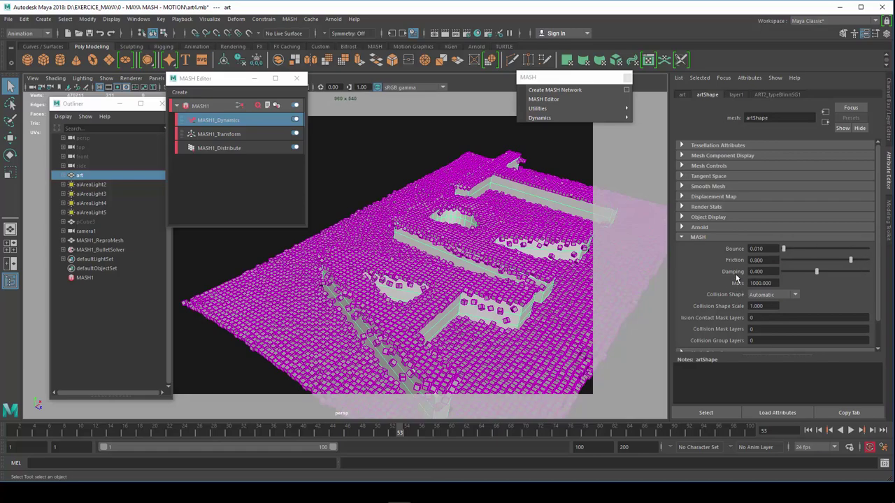
pyautogui.keyDown('alt'); pyautogui.moveTo(511, 307); pyautogui.dragTo(474, 320); pyautogui.keyUp('alt')
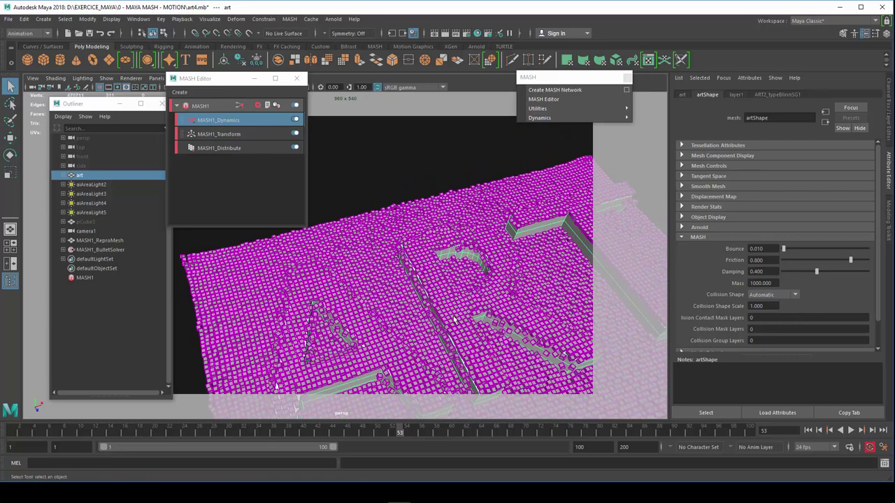
pyautogui.moveTo(456, 311)
pyautogui.keyDown('alt'); pyautogui.mouseDown()
pyautogui.moveTo(514, 283)
pyautogui.moveTo(481, 301)
pyautogui.mouseUp(); pyautogui.keyUp('alt')
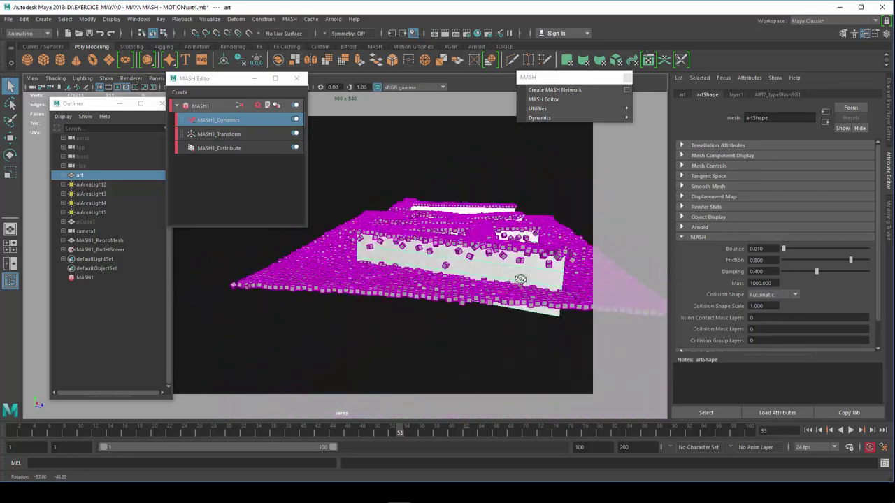
# Show the channel box and display layers, and hide the ART letter mesh layer
pyautogui.click(888, 210)
pyautogui.click(891, 137)
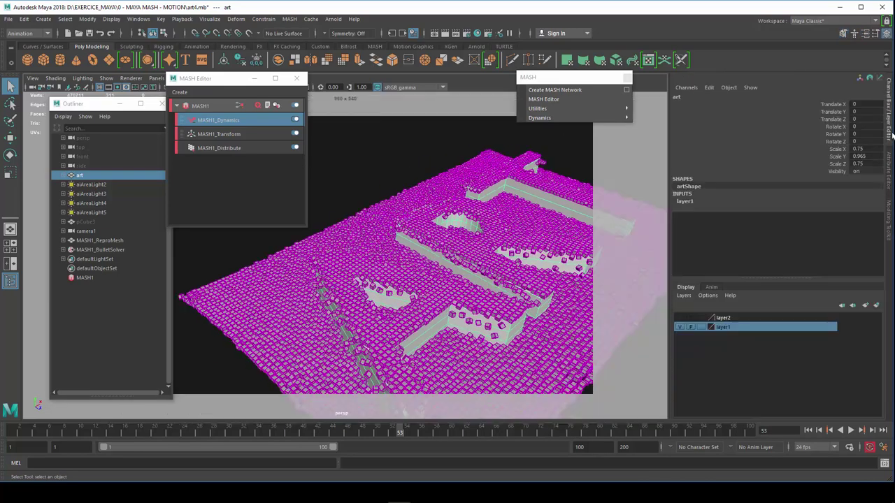
pyautogui.click(679, 327)
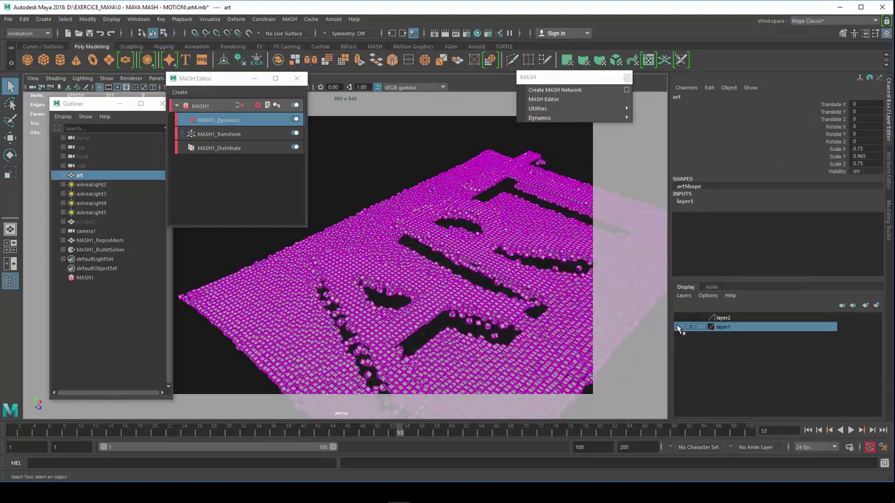
# Inspect the ART cube sheet from frontal, edge-on and top-down angles, then bring up Arnold > Lights
pyautogui.moveTo(517, 324)
pyautogui.keyDown('alt'); pyautogui.mouseDown()
pyautogui.moveTo(467, 334)
pyautogui.moveTo(493, 292)
pyautogui.mouseUp(); pyautogui.keyUp('alt')
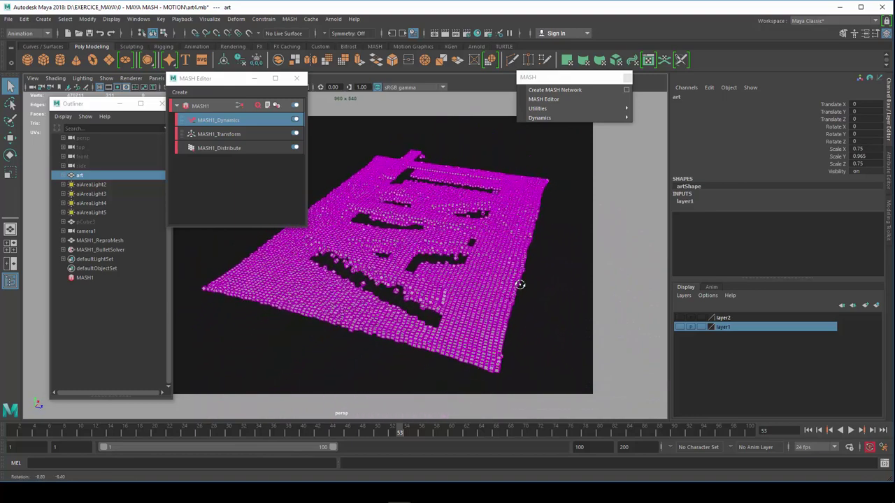
pyautogui.keyDown('alt'); pyautogui.moveTo(494, 293); pyautogui.dragTo(519, 286); pyautogui.keyUp('alt')
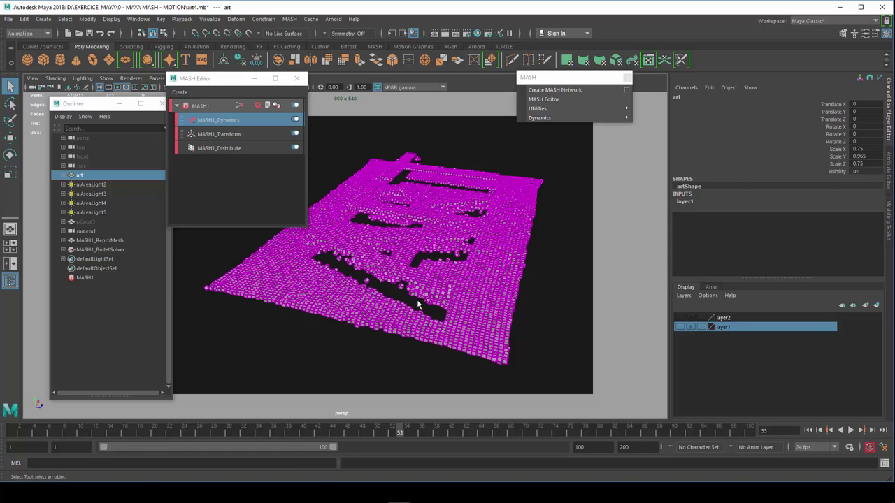
pyautogui.keyDown('alt'); pyautogui.moveTo(417, 304); pyautogui.dragTo(443, 282); pyautogui.keyUp('alt')
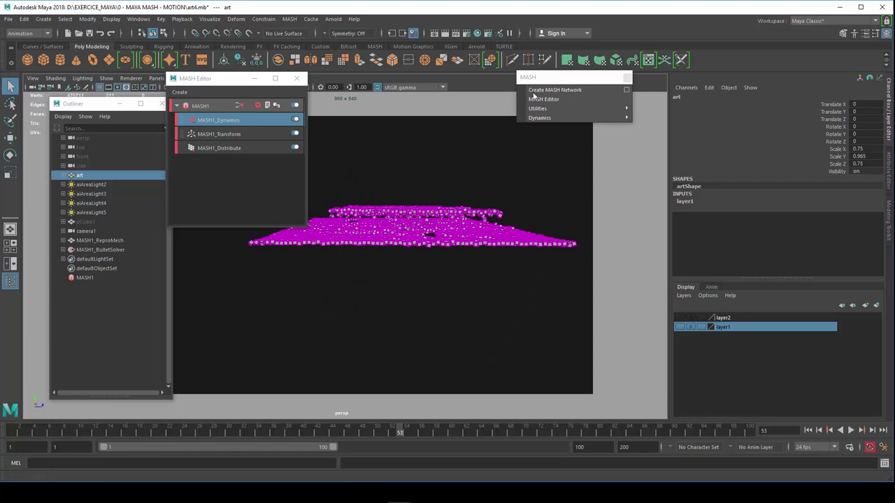
pyautogui.keyDown('alt'); pyautogui.moveTo(518, 183); pyautogui.dragTo(410, 252); pyautogui.keyUp('alt')
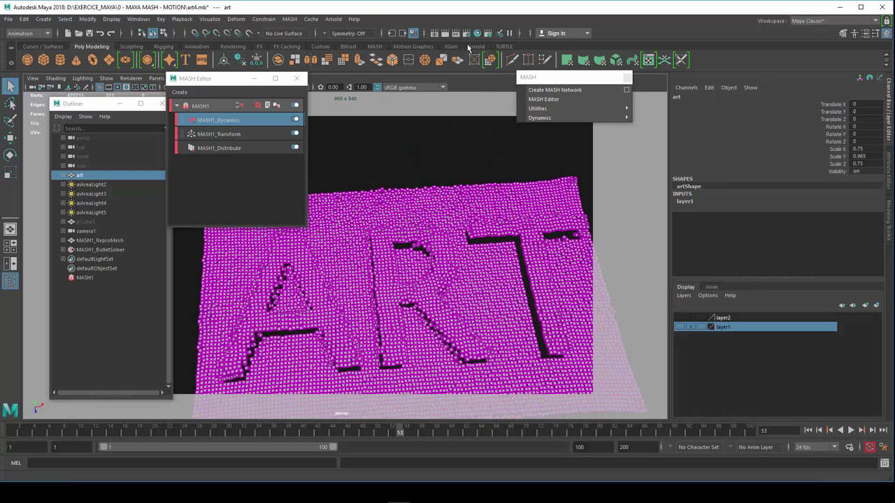
pyautogui.click(333, 19)
pyautogui.moveTo(342, 66)
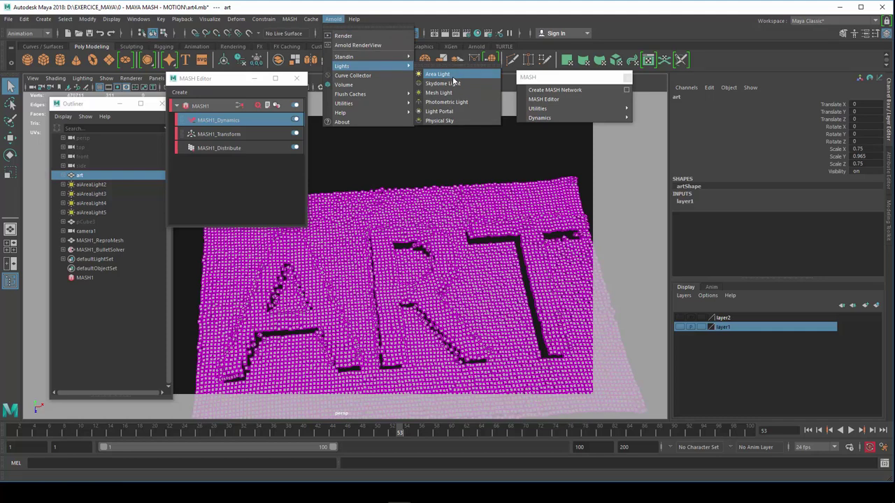
# Add an Arnold Area Light, raise it above the sheet, and turn on all-lights shading (7)
pyautogui.click(452, 76)
pyautogui.scroll(-3, 411, 245)
pyautogui.scroll(-2, 439, 278)
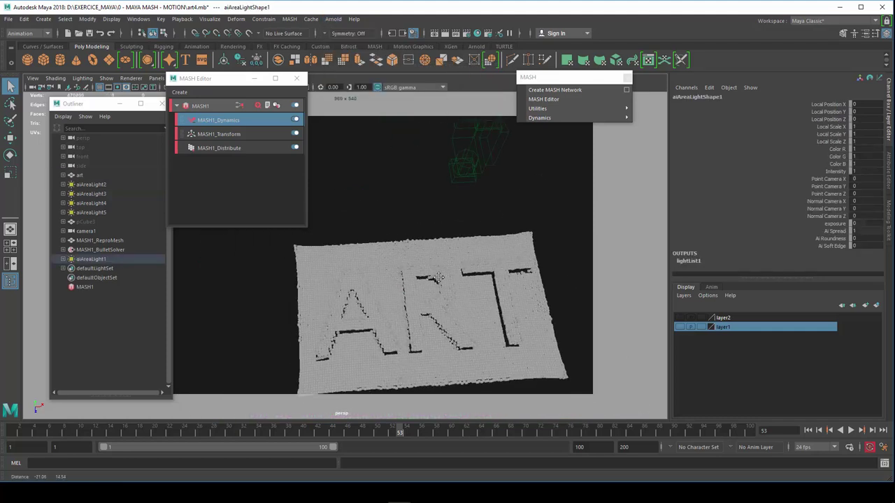
pyautogui.scroll(3, 434, 273)
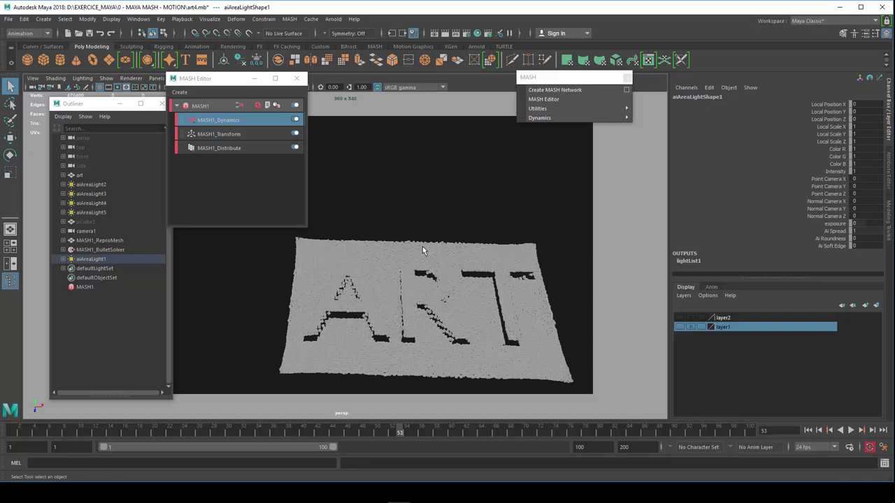
pyautogui.press('e')
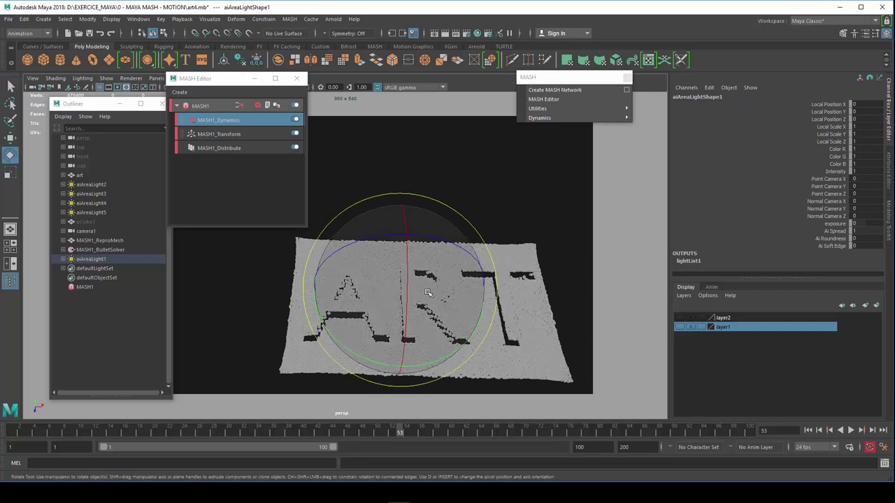
pyautogui.press('w')
pyautogui.moveTo(407, 230); pyautogui.dragTo(412, 163)
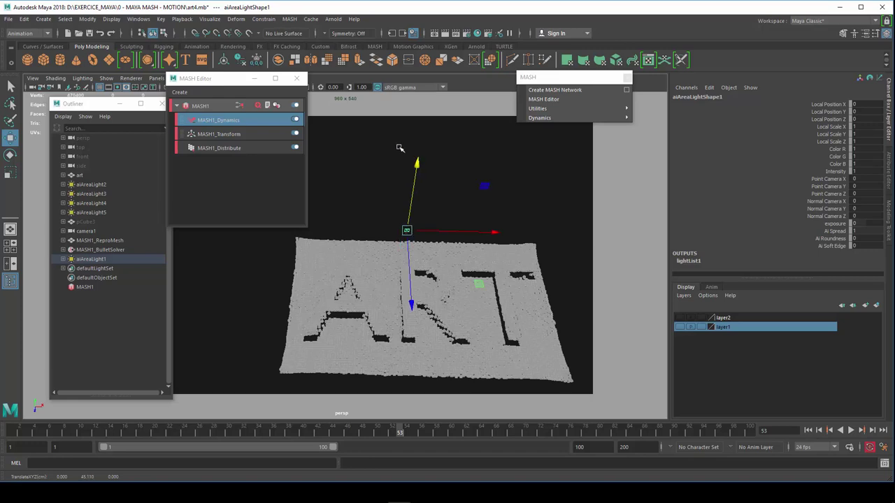
pyautogui.press('7')
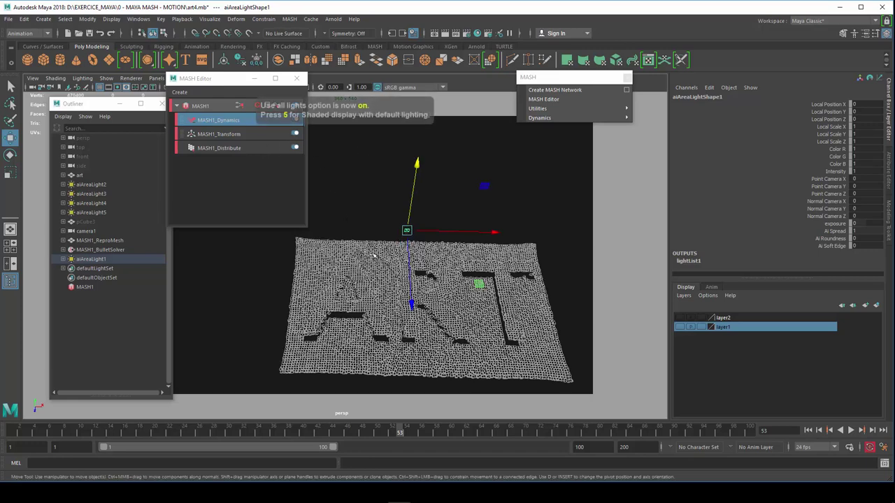
# Move the area light to the front, stretch it wide, and lower it toward the sheet
pyautogui.moveTo(414, 269); pyautogui.dragTo(388, 398)
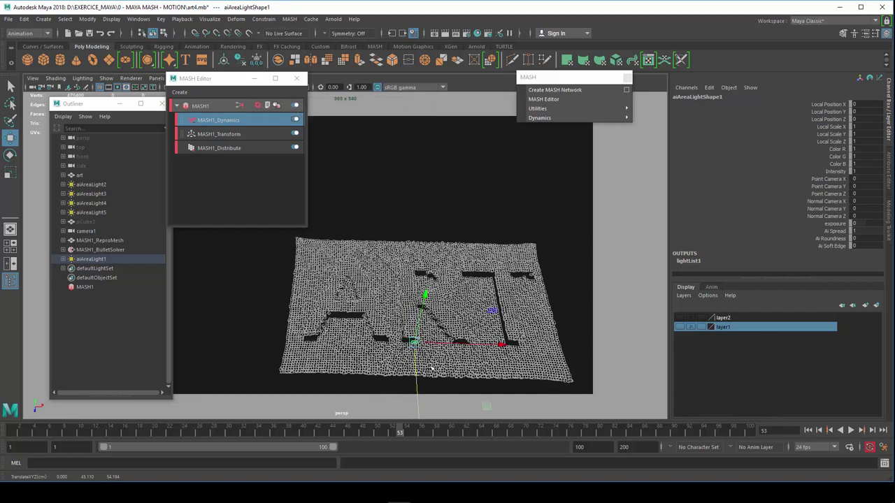
pyautogui.press('r')
pyautogui.moveTo(415, 342)
pyautogui.mouseDown()
pyautogui.moveTo(435, 305)
pyautogui.moveTo(419, 363)
pyautogui.mouseUp()
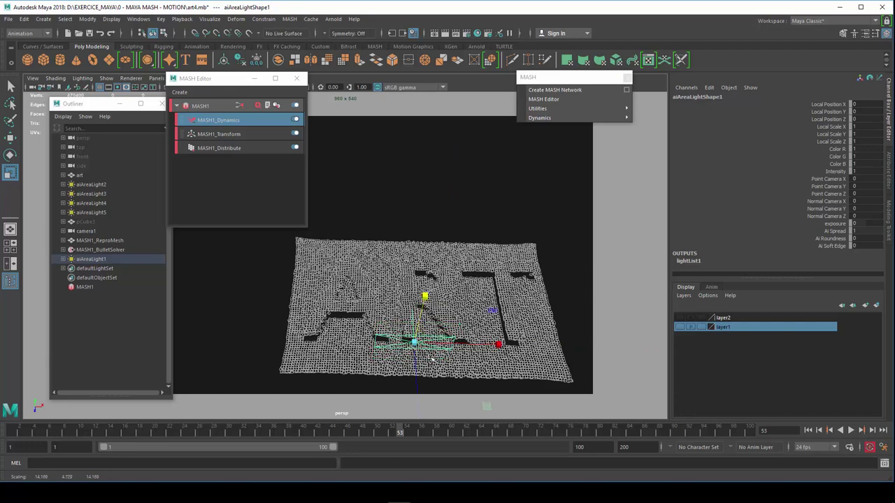
pyautogui.moveTo(493, 343); pyautogui.dragTo(687, 380)
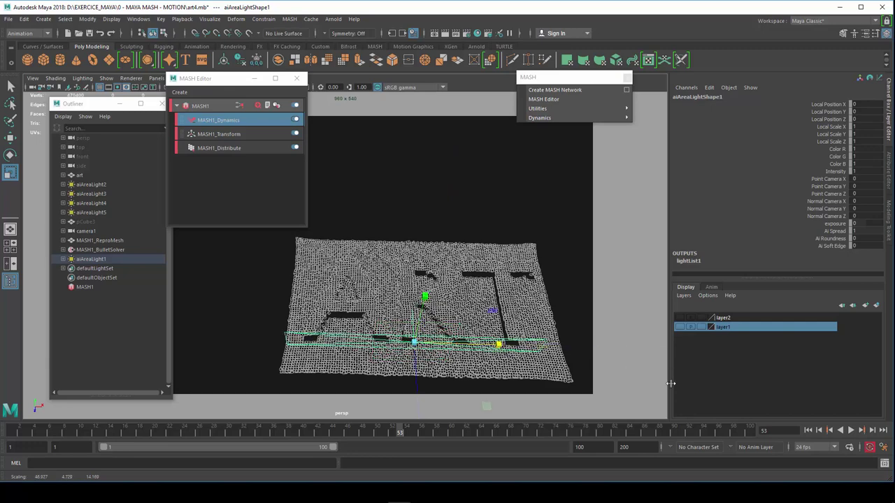
pyautogui.moveTo(458, 374)
pyautogui.keyDown('alt'); pyautogui.mouseDown()
pyautogui.moveTo(538, 360)
pyautogui.moveTo(529, 333)
pyautogui.moveTo(482, 366)
pyautogui.mouseUp(); pyautogui.keyUp('alt')
pyautogui.press('w')
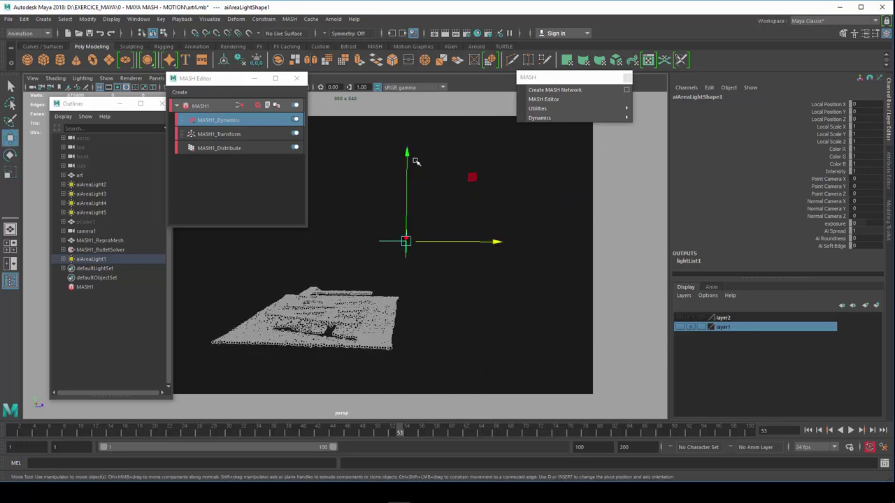
pyautogui.moveTo(411, 160); pyautogui.dragTo(411, 227)
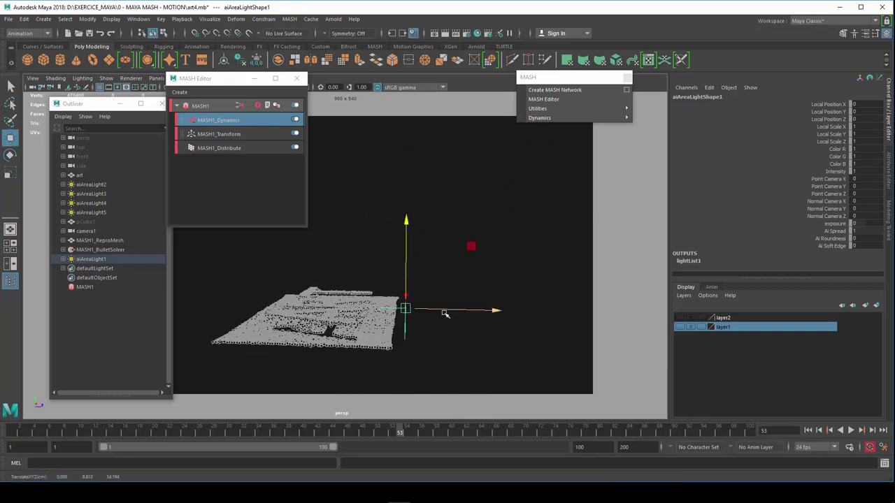
pyautogui.moveTo(455, 312)
pyautogui.keyDown('alt'); pyautogui.mouseDown()
pyautogui.moveTo(327, 371)
pyautogui.moveTo(340, 368)
pyautogui.mouseUp(); pyautogui.keyUp('alt')
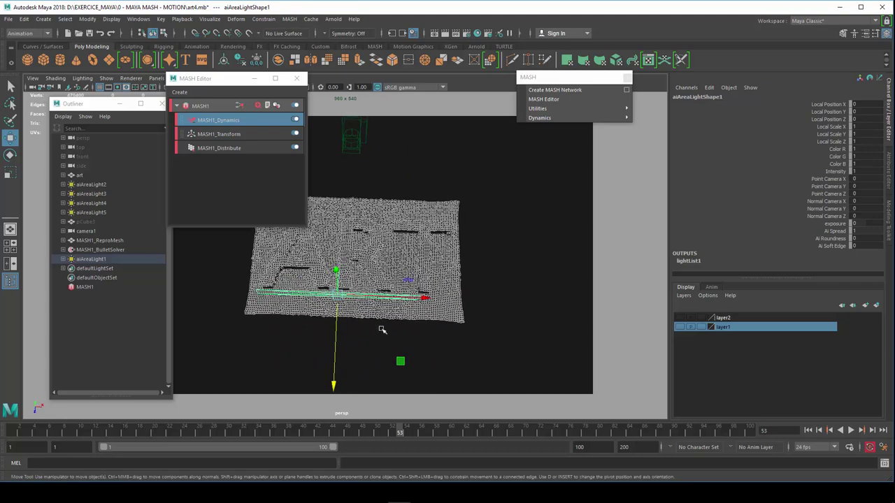
pyautogui.moveTo(391, 322)
pyautogui.keyDown('alt'); pyautogui.mouseDown()
pyautogui.moveTo(485, 275)
pyautogui.moveTo(519, 277)
pyautogui.moveTo(529, 268)
pyautogui.moveTo(455, 330)
pyautogui.moveTo(425, 319)
pyautogui.moveTo(432, 325)
pyautogui.mouseUp(); pyautogui.keyUp('alt')
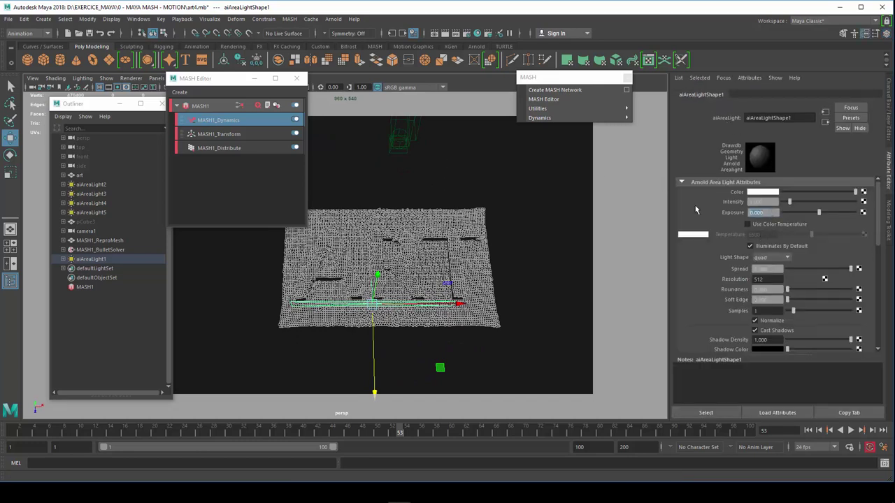
# Set the area light's Exposure to 6 and Intensity to 10
pyautogui.write('6')
pyautogui.press('Return')
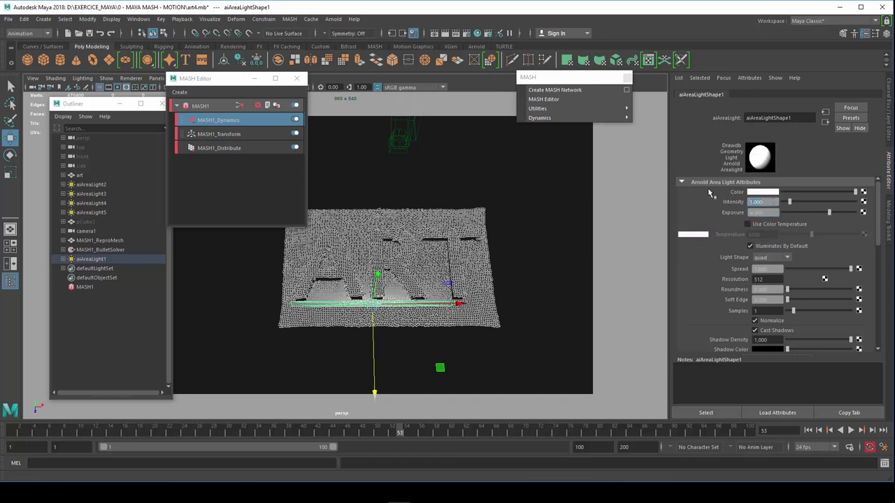
pyautogui.write('10')
pyautogui.press('Return')
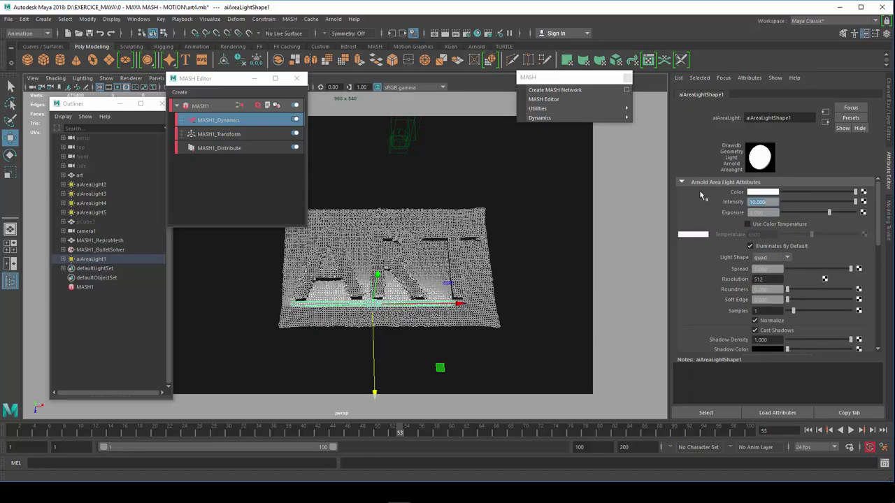
pyautogui.scroll(3, 565, 280)
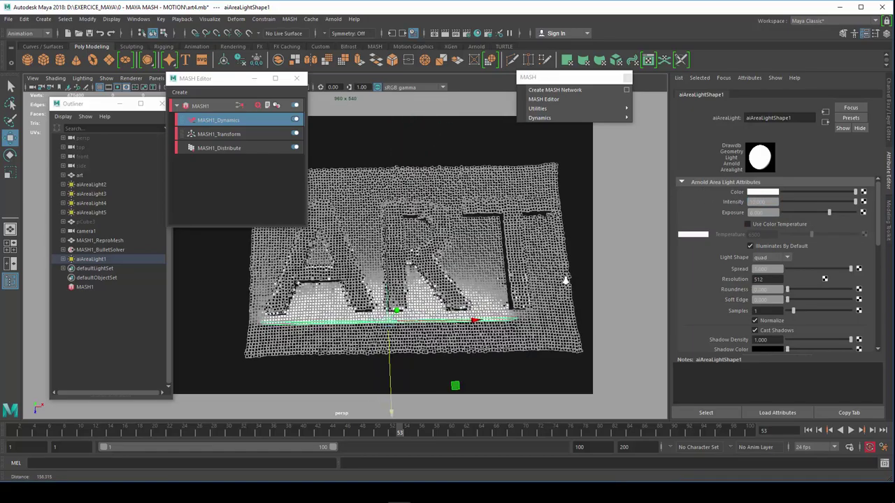
pyautogui.keyDown('alt'); pyautogui.moveTo(565, 279); pyautogui.dragTo(603, 370); pyautogui.keyUp('alt')
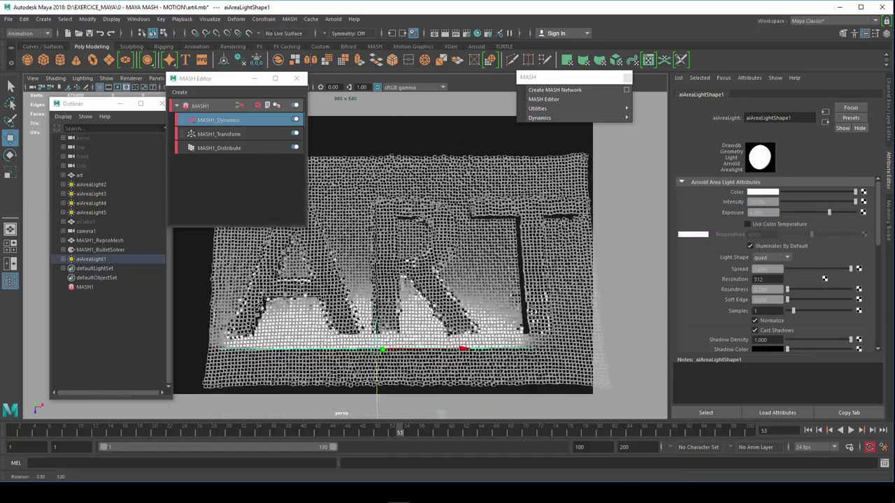
pyautogui.keyDown('alt'); pyautogui.moveTo(478, 299); pyautogui.dragTo(488, 254); pyautogui.keyUp('alt')
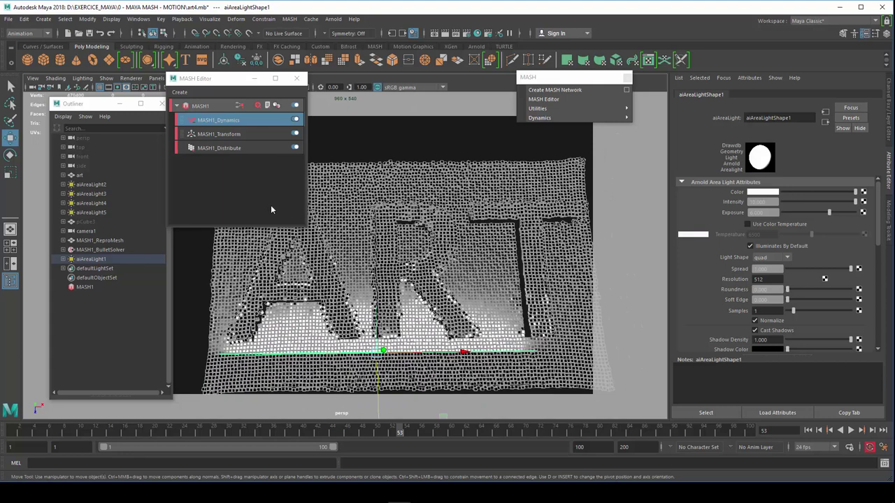
# Select the pCube3 cube object in the Outliner
pyautogui.click(80, 175)
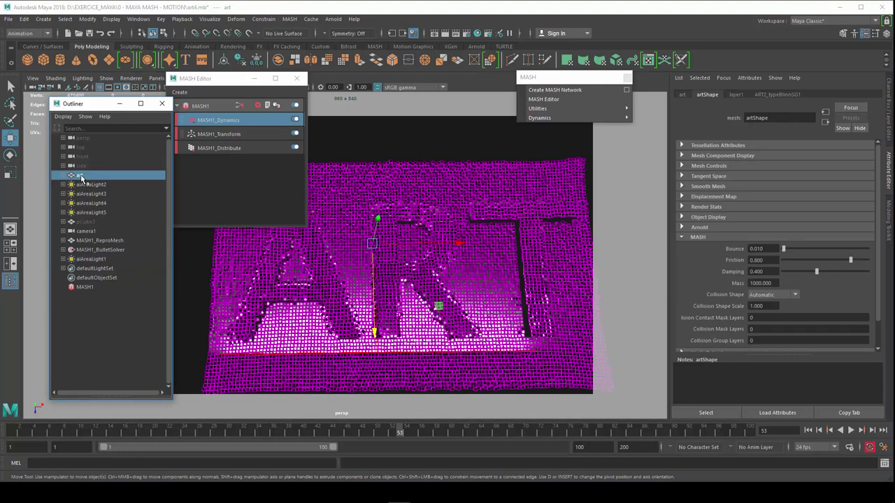
pyautogui.click(84, 223)
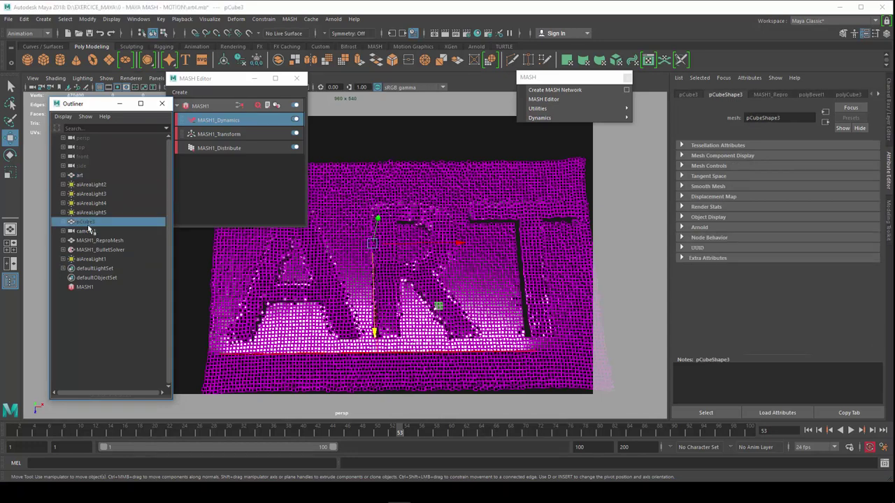
pyautogui.click(353, 150)
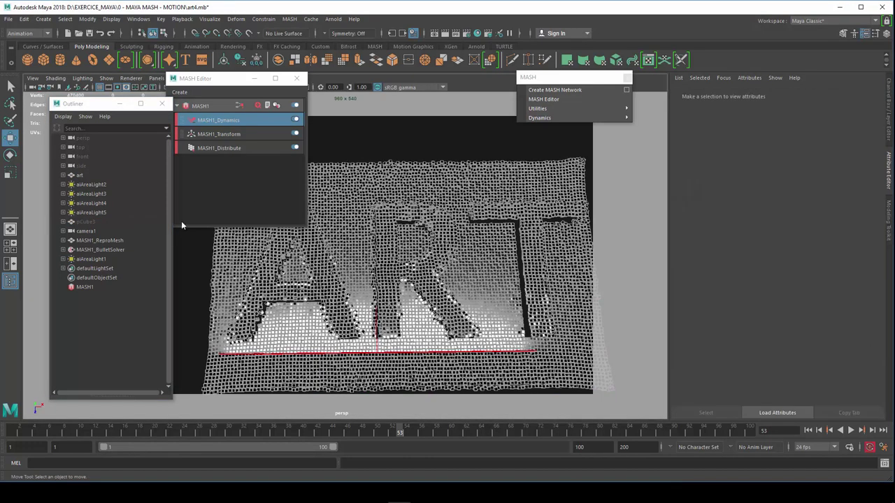
pyautogui.click(89, 222)
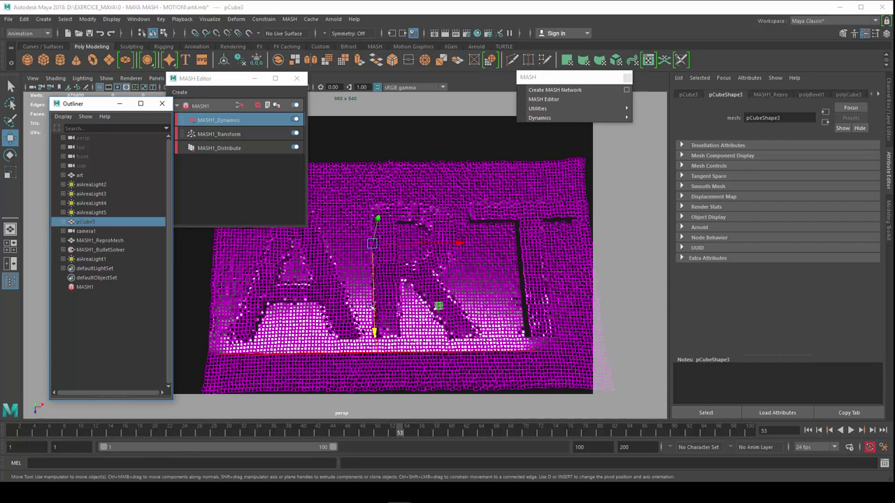
pyautogui.rightClick(373, 244)
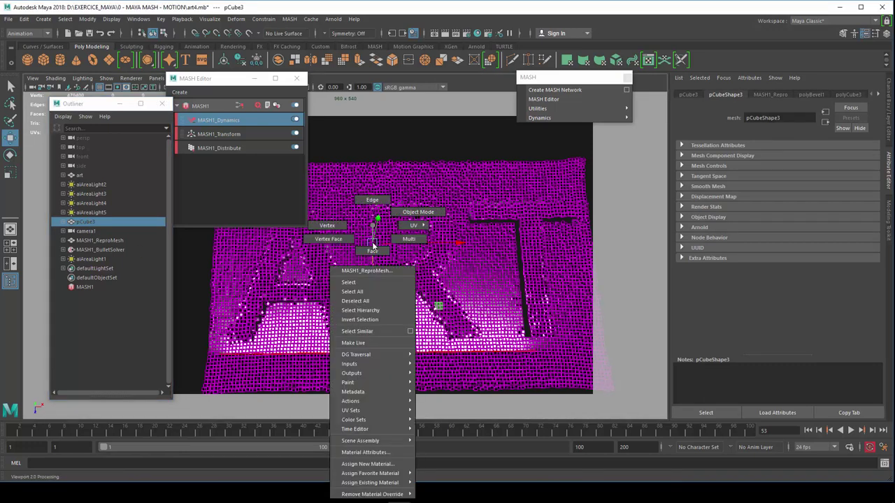
pyautogui.click(373, 228)
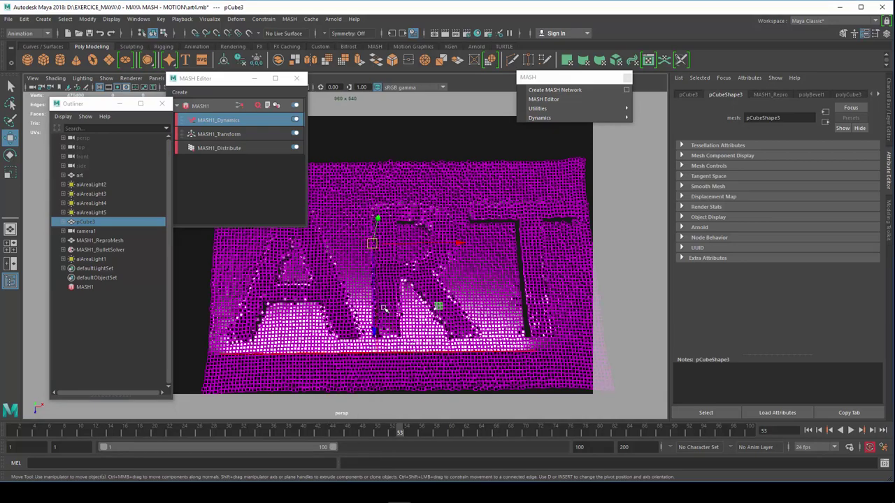
pyautogui.moveTo(384, 308)
pyautogui.keyDown('alt'); pyautogui.mouseDown()
pyautogui.moveTo(410, 260)
pyautogui.moveTo(404, 296)
pyautogui.mouseUp(); pyautogui.keyUp('alt')
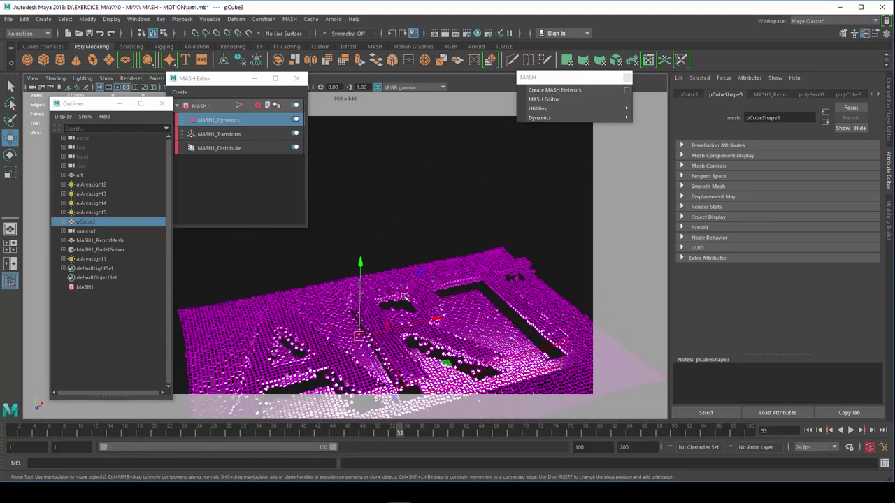
# Assign pCube3 a new Arnold aiStandardSurface material, then deselect it
pyautogui.rightClick(413, 200)
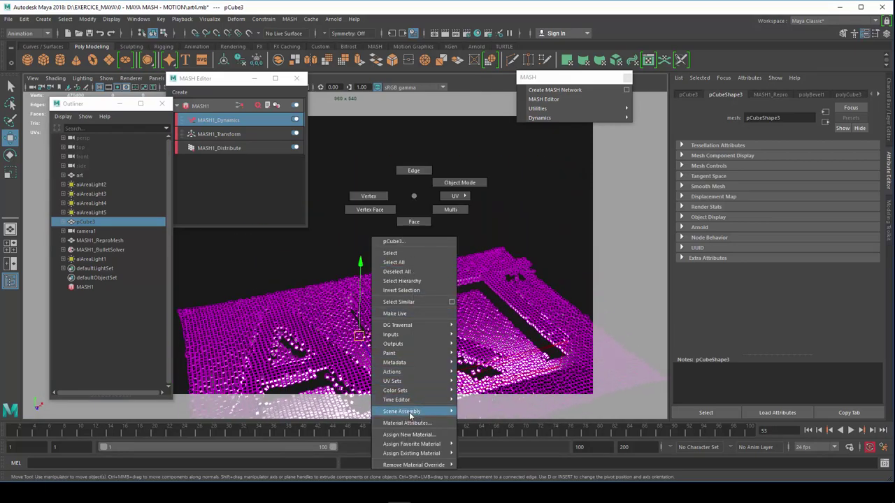
pyautogui.click(429, 434)
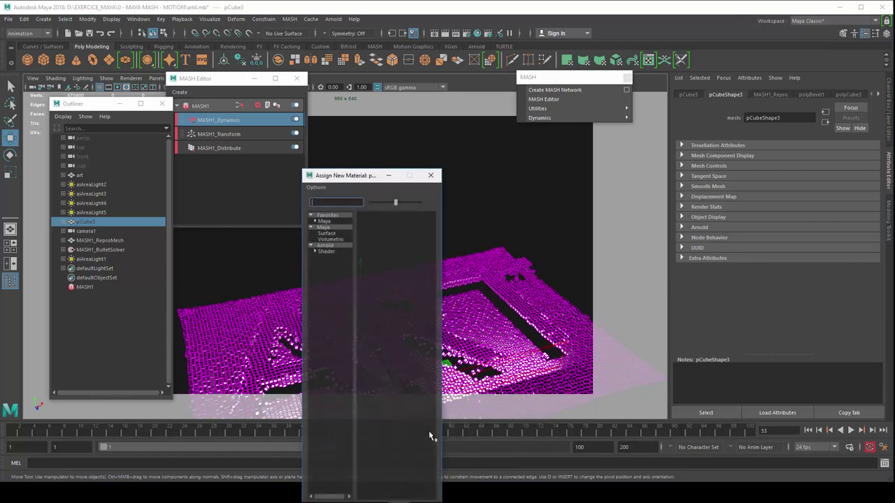
pyautogui.click(326, 251)
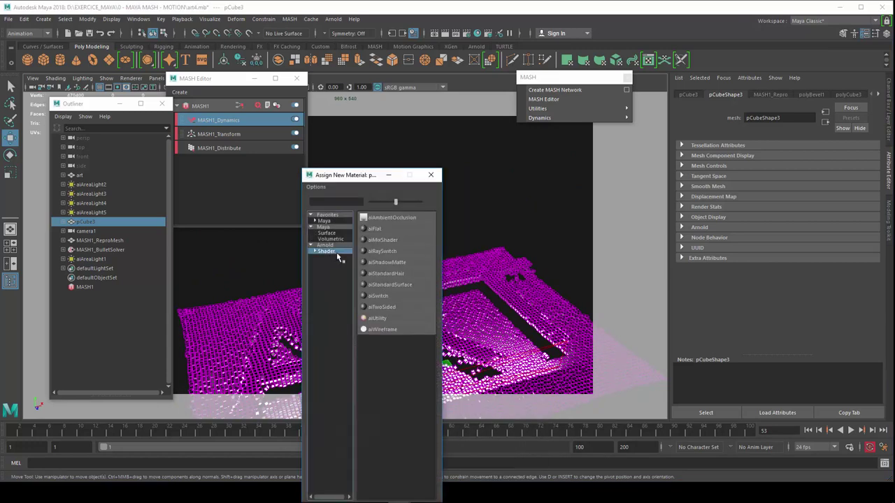
pyautogui.click(395, 284)
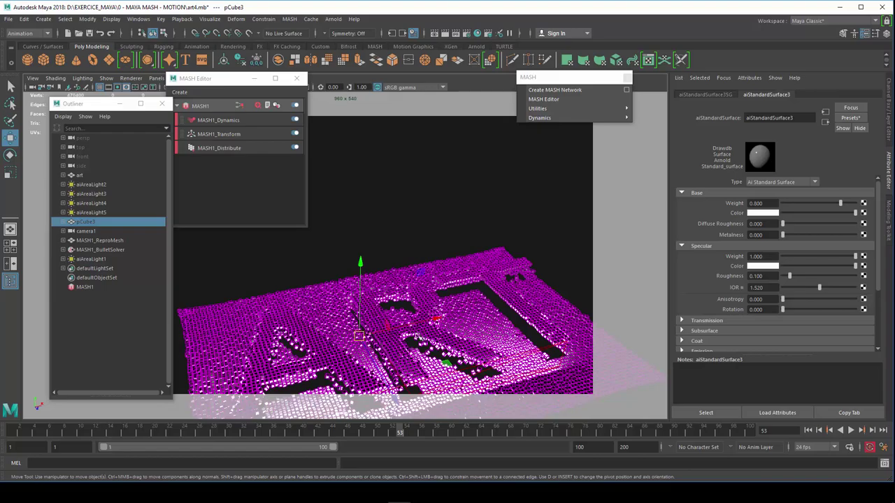
pyautogui.keyDown('alt'); pyautogui.moveTo(420, 315); pyautogui.dragTo(419, 287); pyautogui.keyUp('alt')
pyautogui.click(413, 189)
pyautogui.moveTo(413, 189)
pyautogui.keyDown('alt'); pyautogui.mouseDown()
pyautogui.moveTo(441, 372)
pyautogui.moveTo(462, 343)
pyautogui.moveTo(437, 363)
pyautogui.moveTo(443, 357)
pyautogui.mouseUp(); pyautogui.keyUp('alt')
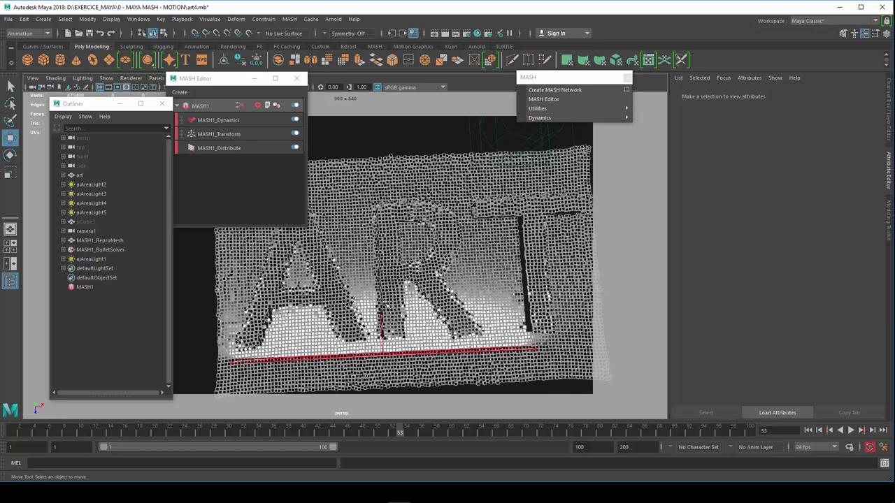
# Stretch aiAreaLight1 wider along X and tilt it a few degrees along the sheet's front edge
pyautogui.click(98, 260)
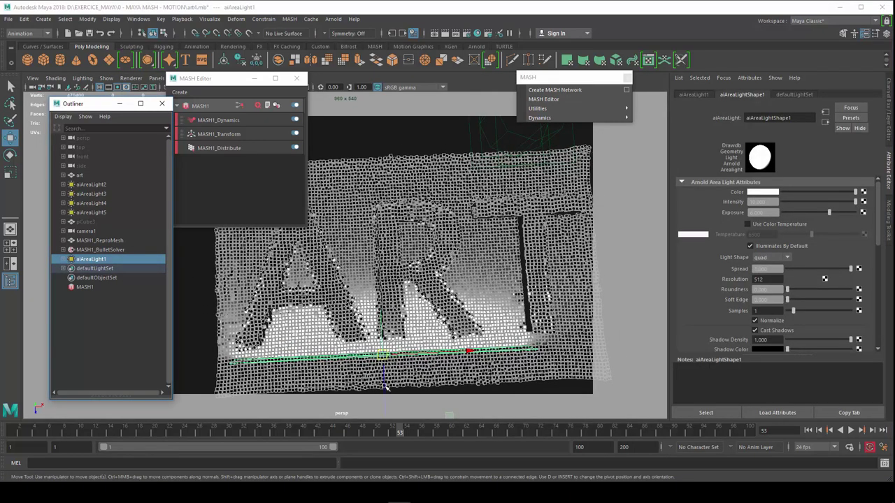
pyautogui.moveTo(397, 379)
pyautogui.keyDown('alt'); pyautogui.mouseDown()
pyautogui.moveTo(340, 385)
pyautogui.moveTo(361, 418)
pyautogui.mouseUp(); pyautogui.keyUp('alt')
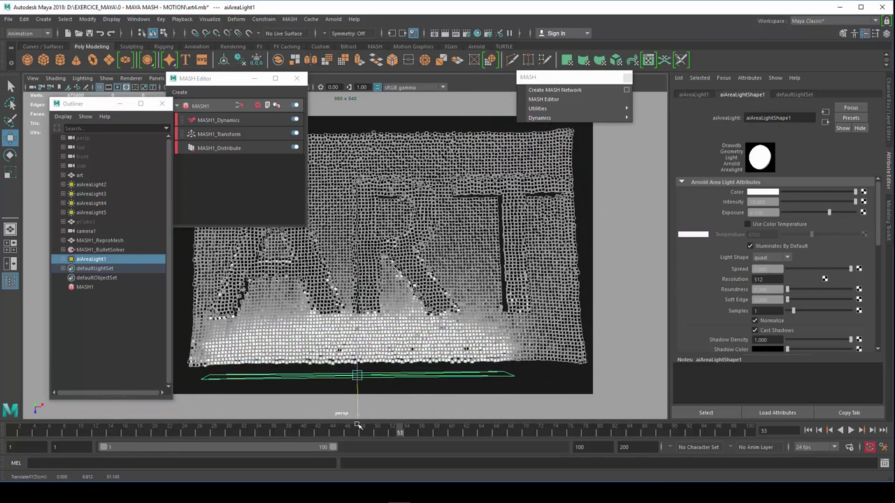
pyautogui.press('r')
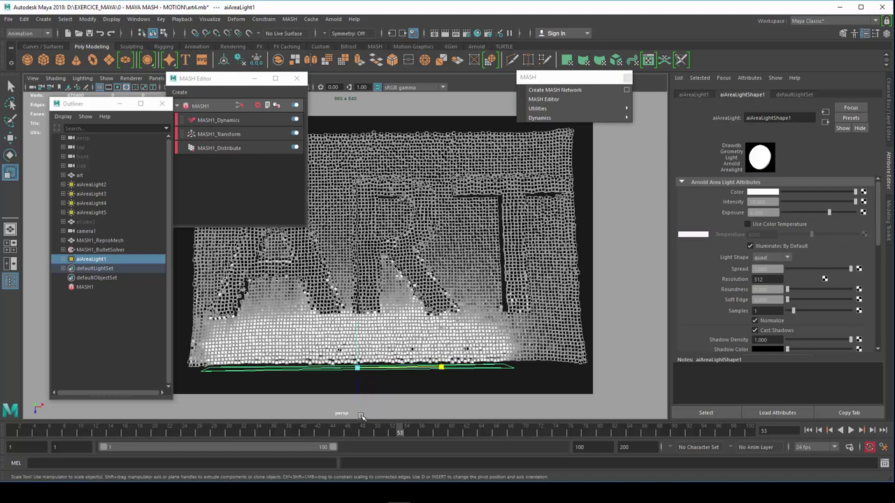
pyautogui.moveTo(442, 371); pyautogui.dragTo(501, 383)
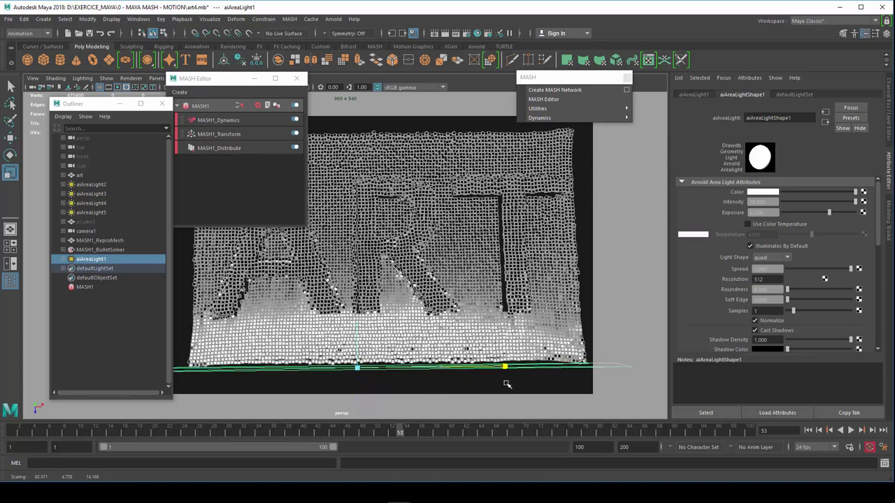
pyautogui.keyDown('alt'); pyautogui.moveTo(415, 386); pyautogui.dragTo(494, 278); pyautogui.keyUp('alt')
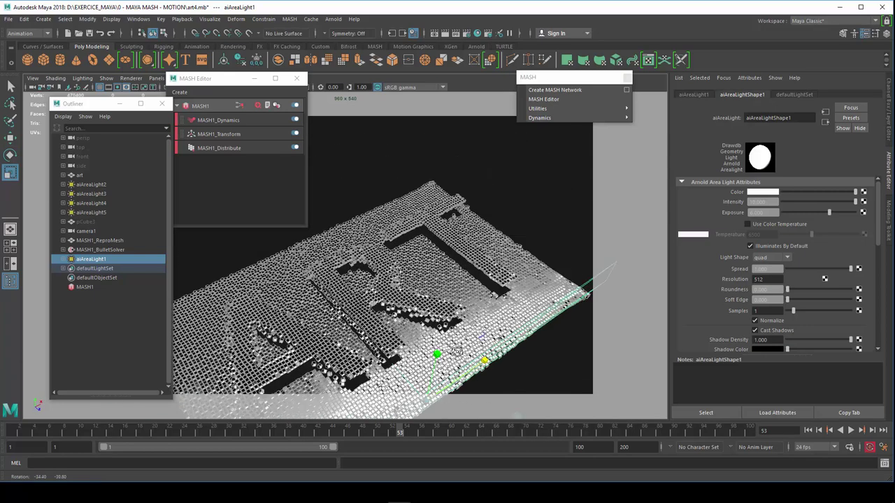
pyautogui.press('e')
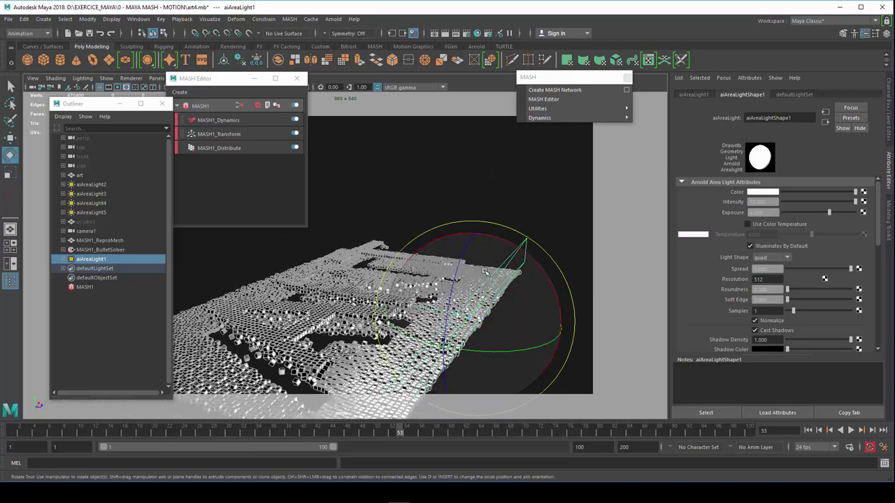
pyautogui.moveTo(502, 240)
pyautogui.mouseDown()
pyautogui.moveTo(494, 236)
pyautogui.moveTo(409, 366)
pyautogui.moveTo(425, 362)
pyautogui.moveTo(420, 403)
pyautogui.moveTo(426, 392)
pyautogui.mouseUp()
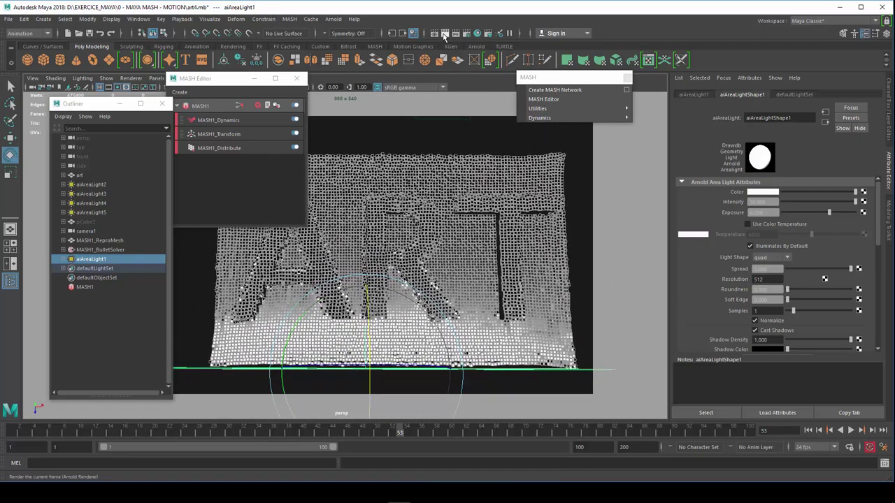
# Render frame 53 with Arnold and move the Render View window aside
pyautogui.click(444, 33)
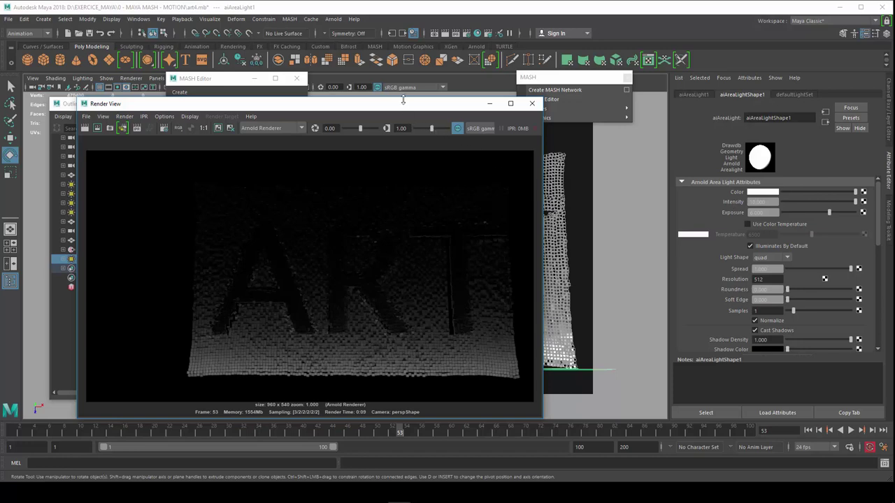
pyautogui.moveTo(402, 110)
pyautogui.mouseDown()
pyautogui.moveTo(544, 97)
pyautogui.moveTo(460, 103)
pyautogui.moveTo(472, 99)
pyautogui.mouseUp()
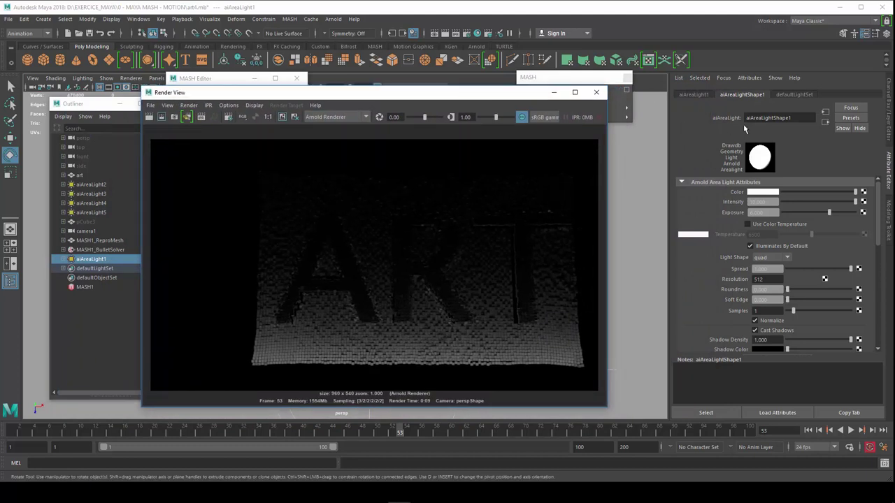
# Replace pCube3's aiStandardSurface3 material with the Frosted_Glass preset and redo the render
pyautogui.click(95, 222)
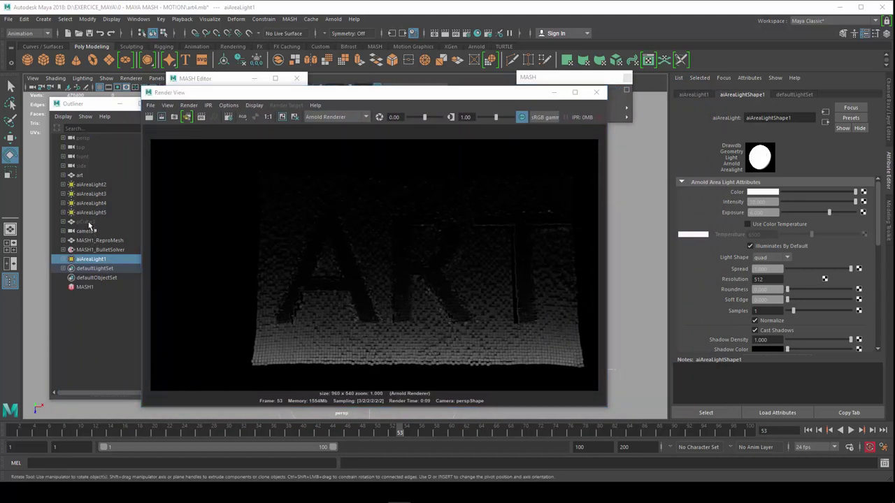
pyautogui.click(877, 96)
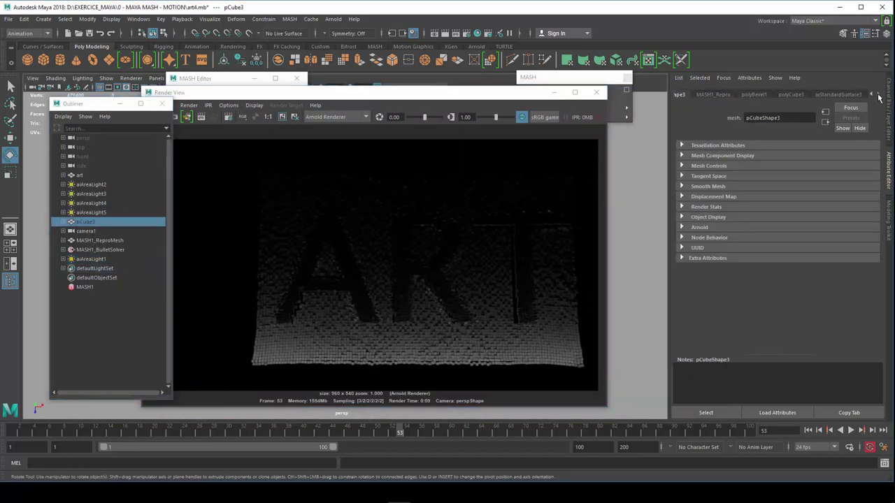
pyautogui.click(839, 96)
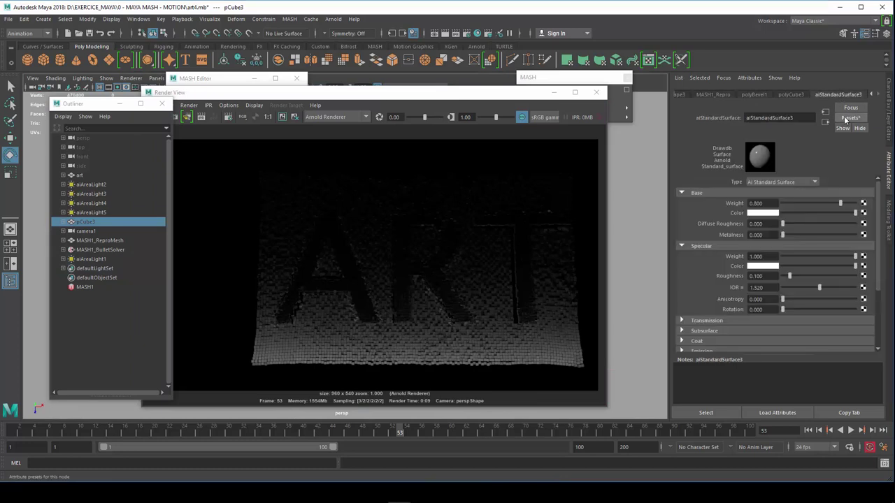
pyautogui.click(850, 117)
pyautogui.moveTo(804, 254)
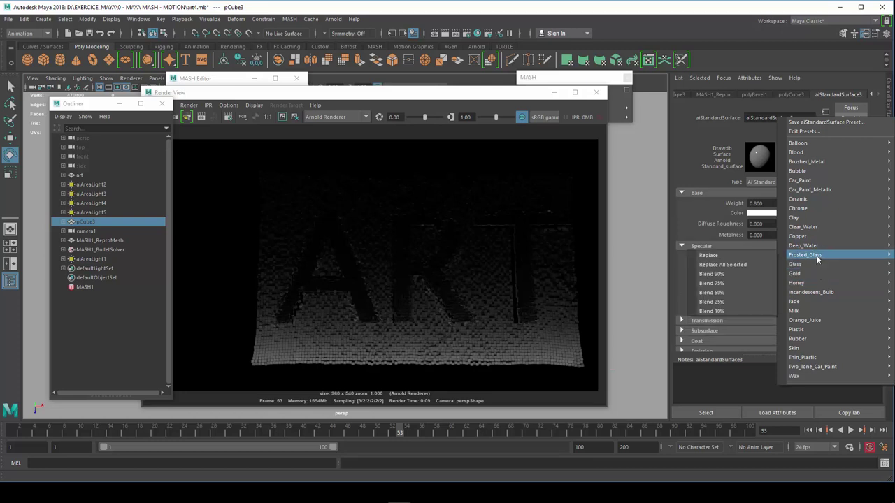
pyautogui.click(740, 256)
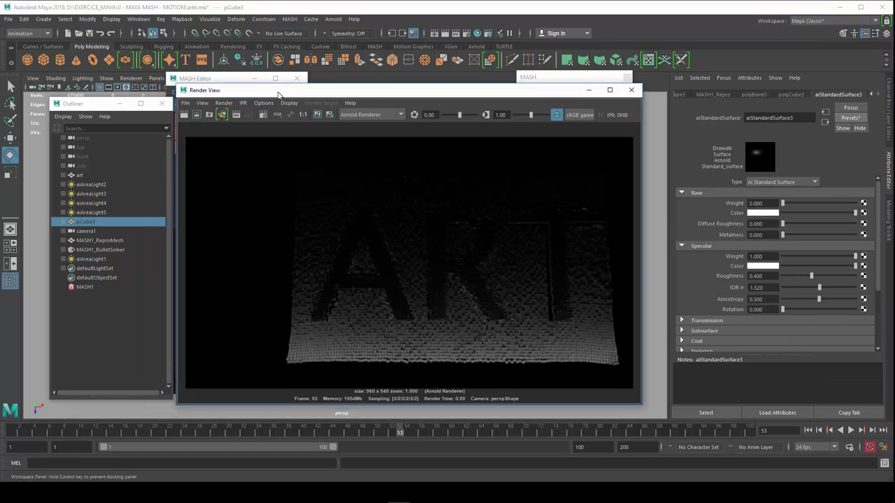
pyautogui.click(184, 114)
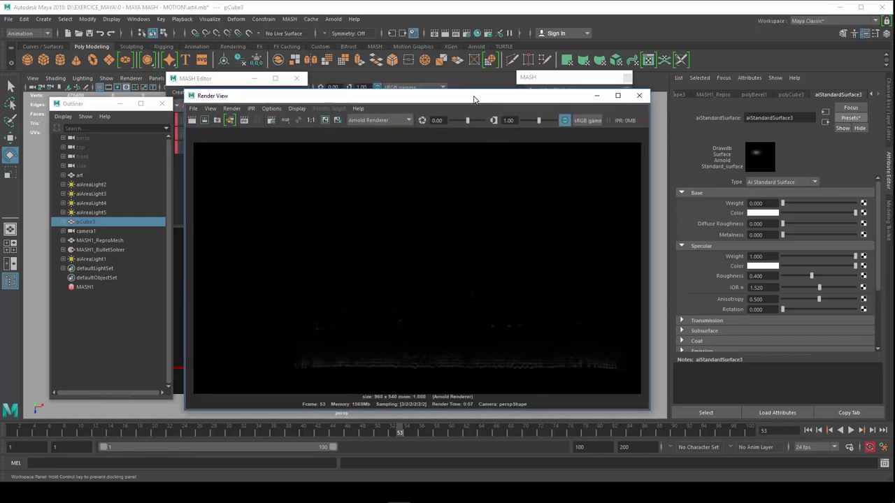
# Move the Render View window aside and close it
pyautogui.moveTo(466, 94)
pyautogui.mouseDown()
pyautogui.moveTo(628, 114)
pyautogui.moveTo(728, 111)
pyautogui.mouseUp()
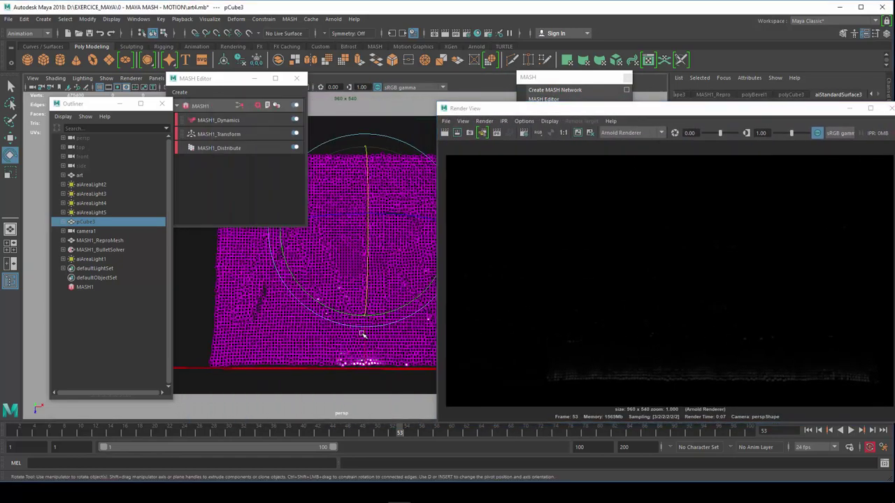
pyautogui.moveTo(398, 299)
pyautogui.keyDown('alt'); pyautogui.mouseDown()
pyautogui.moveTo(429, 281)
pyautogui.moveTo(399, 257)
pyautogui.moveTo(410, 270)
pyautogui.moveTo(415, 260)
pyautogui.moveTo(407, 263)
pyautogui.mouseUp(); pyautogui.keyUp('alt')
pyautogui.click(890, 109)
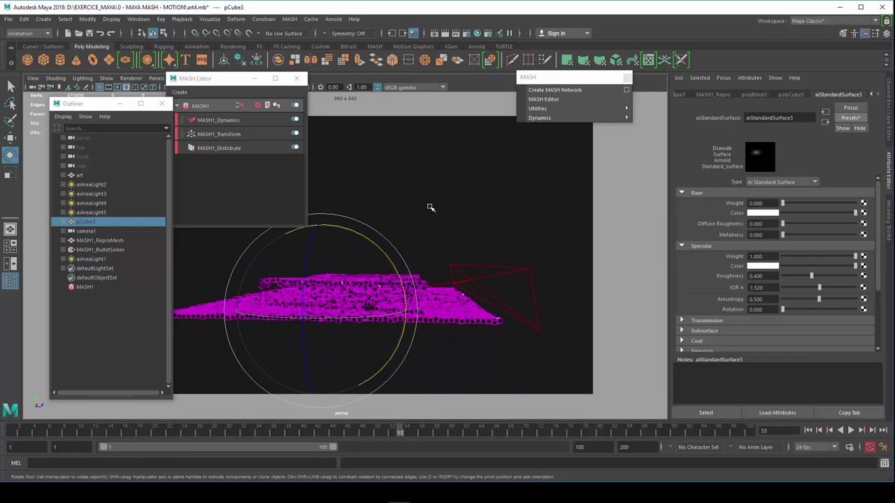
# Duplicate the area light, rotate it about 102 degrees, then resize and position it over the sheet
pyautogui.click(476, 279)
pyautogui.hotkey('ctrl', 'd')
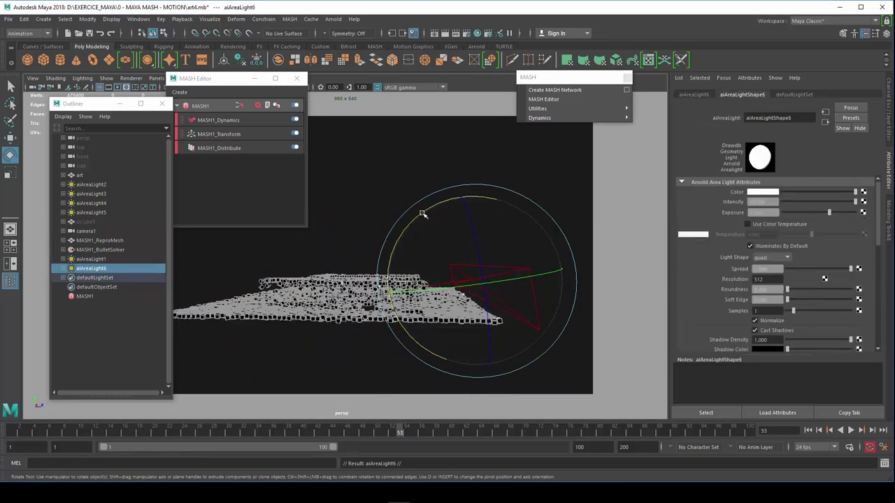
pyautogui.moveTo(422, 211)
pyautogui.mouseDown()
pyautogui.moveTo(543, 265)
pyautogui.moveTo(529, 259)
pyautogui.moveTo(456, 320)
pyautogui.mouseUp()
pyautogui.press('r')
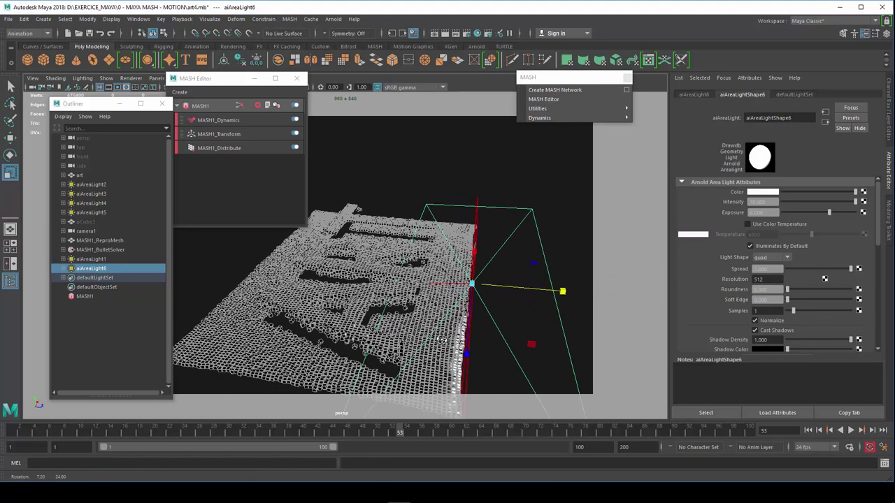
pyautogui.press('w')
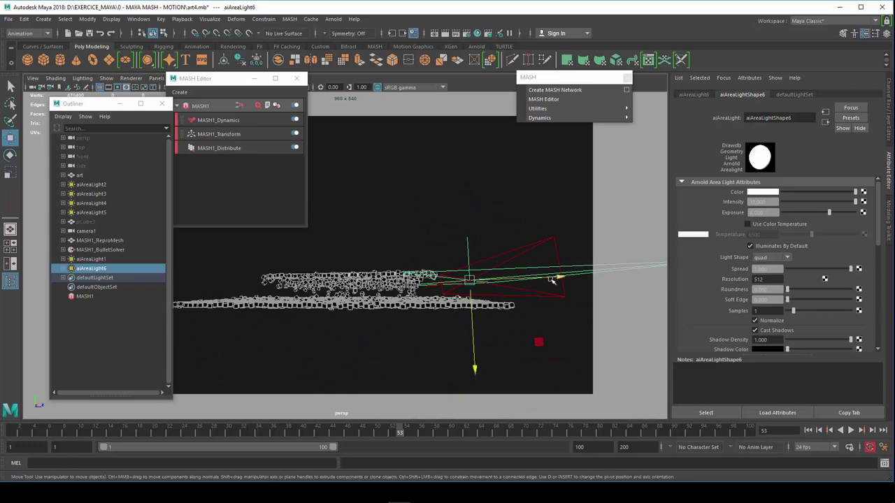
pyautogui.moveTo(528, 290)
pyautogui.mouseDown()
pyautogui.moveTo(439, 306)
pyautogui.moveTo(398, 339)
pyautogui.moveTo(319, 345)
pyautogui.moveTo(362, 405)
pyautogui.moveTo(366, 390)
pyautogui.mouseUp()
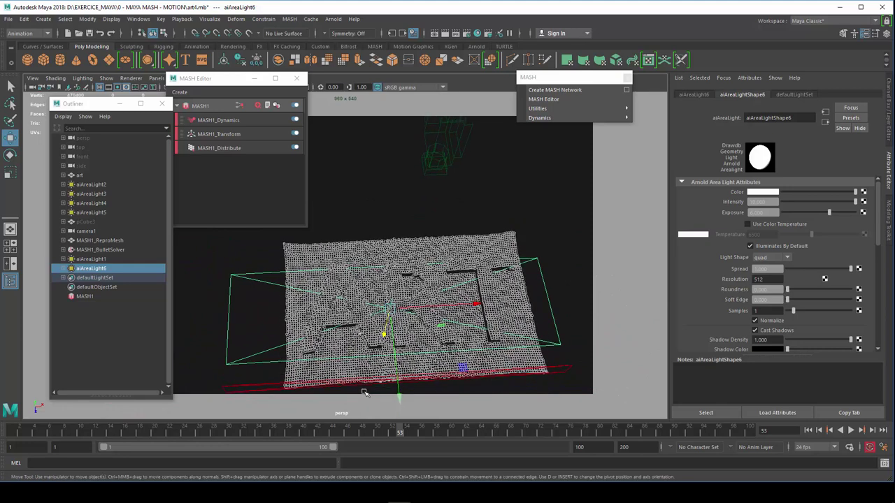
pyautogui.press('r')
pyautogui.moveTo(473, 305); pyautogui.dragTo(459, 306)
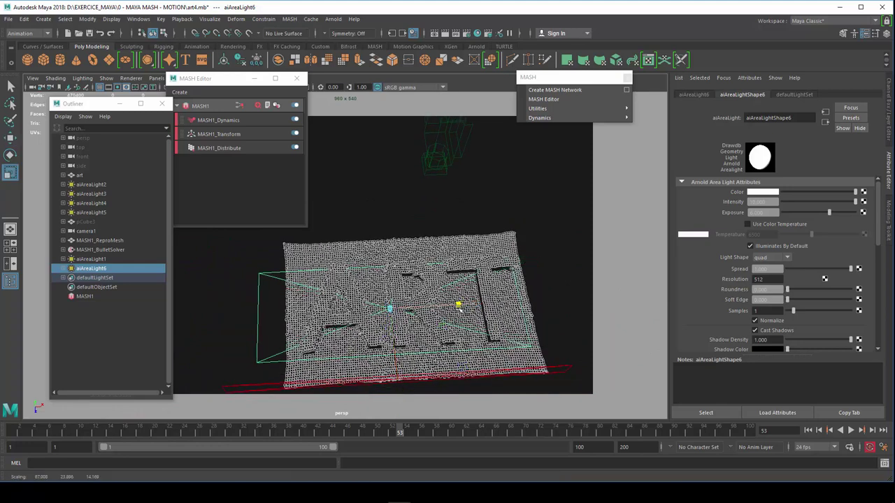
pyautogui.moveTo(399, 392); pyautogui.dragTo(404, 387)
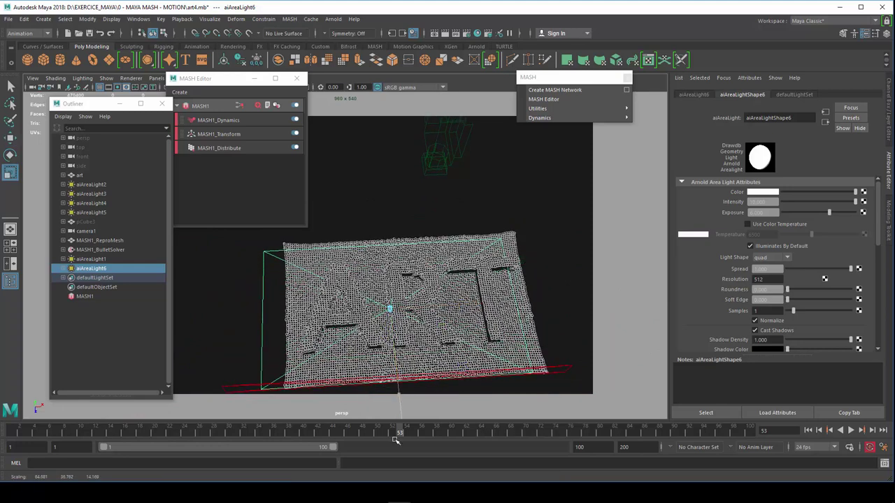
pyautogui.press('w')
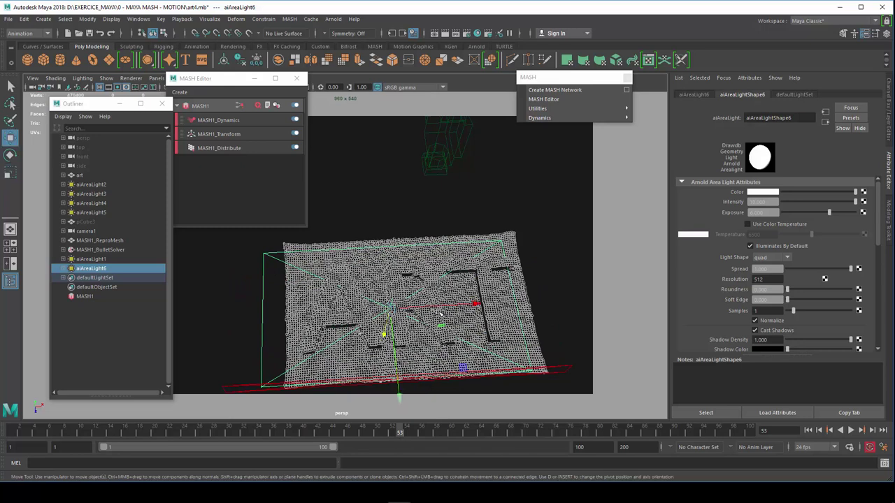
pyautogui.moveTo(446, 307)
pyautogui.mouseDown()
pyautogui.moveTo(456, 309)
pyautogui.moveTo(453, 320)
pyautogui.mouseUp()
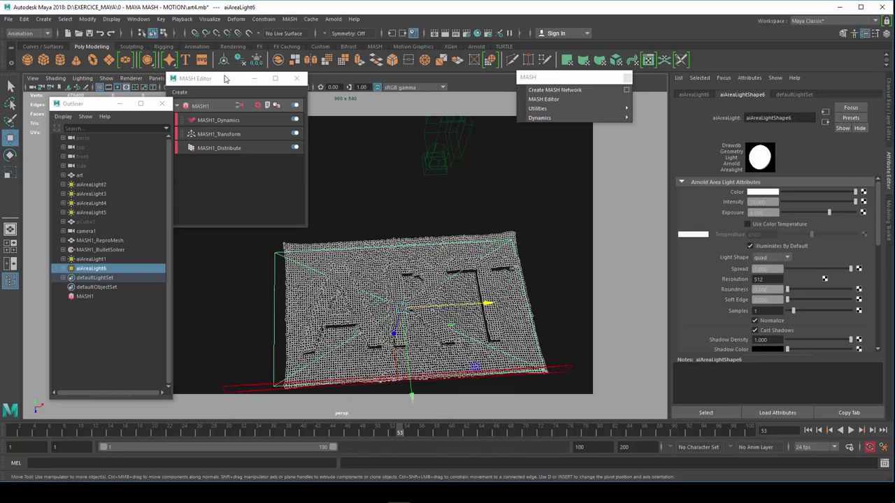
pyautogui.moveTo(225, 78); pyautogui.dragTo(171, 142)
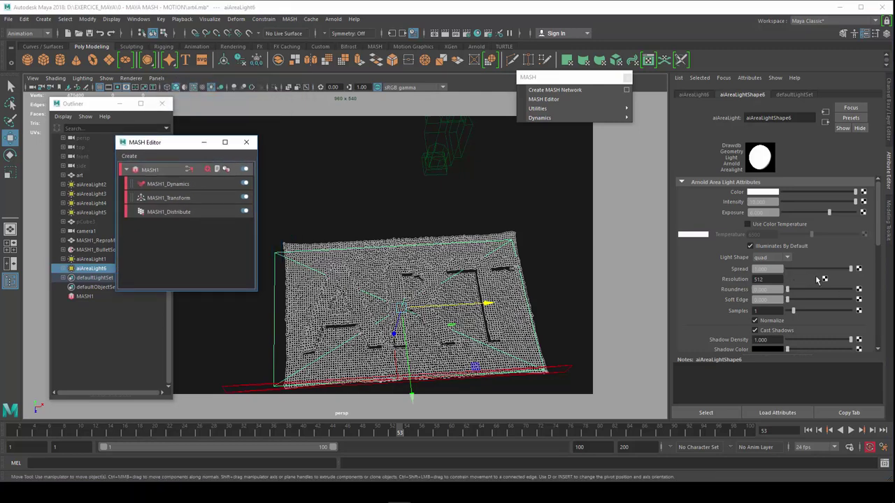
# Render frame 53 through camera1, then clear the MASH menu and Render View off the viewport
pyautogui.click(444, 33)
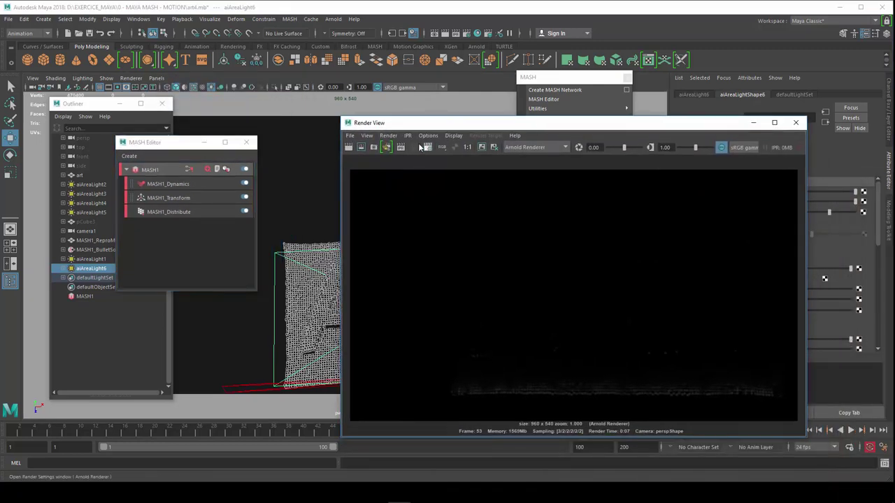
pyautogui.click(349, 147)
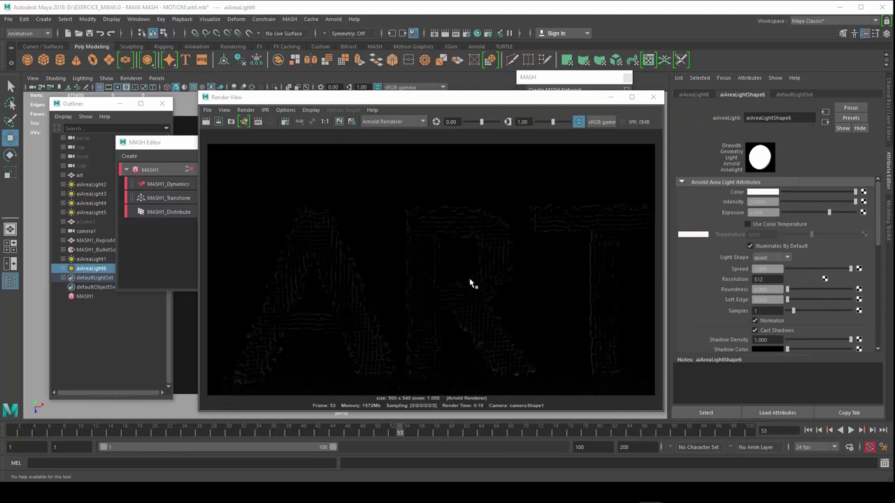
pyautogui.moveTo(551, 75); pyautogui.dragTo(584, 77)
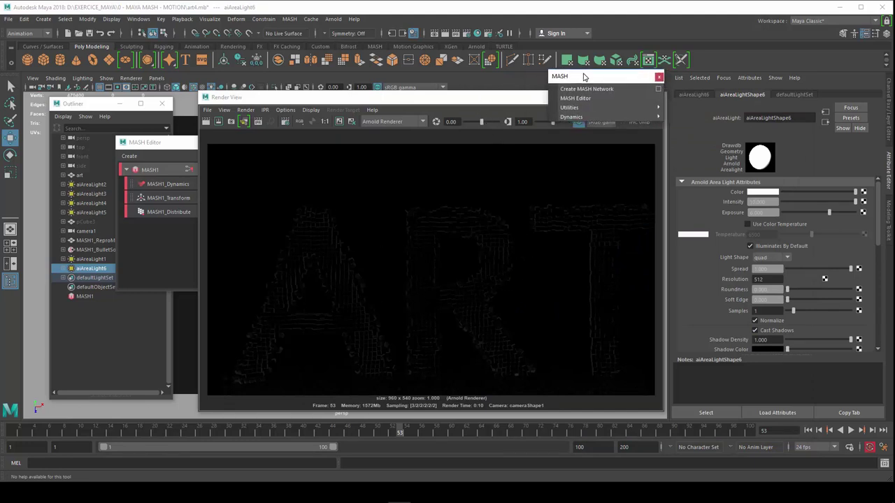
pyautogui.click(658, 77)
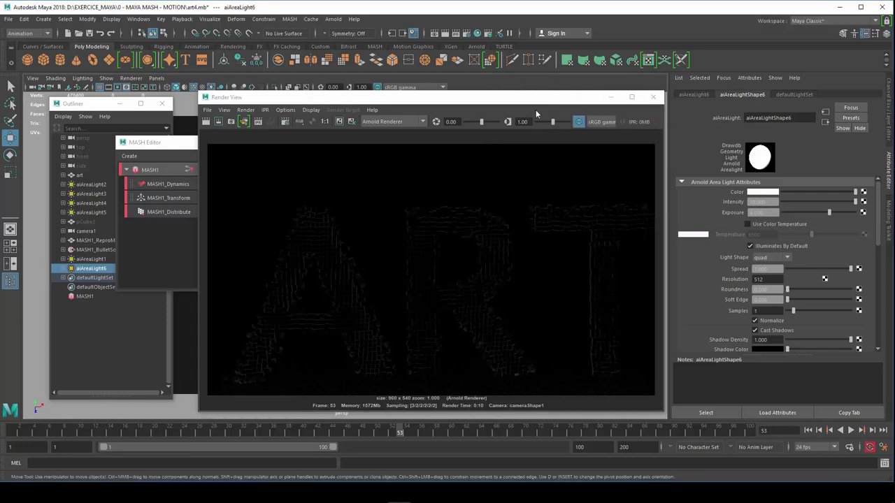
pyautogui.moveTo(539, 97)
pyautogui.mouseDown()
pyautogui.moveTo(552, 118)
pyautogui.moveTo(586, 96)
pyautogui.mouseUp()
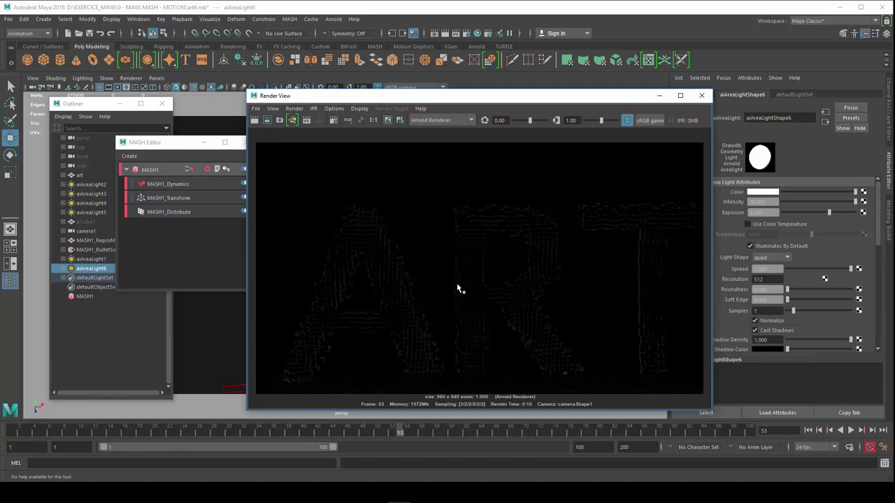
pyautogui.moveTo(409, 97); pyautogui.dragTo(843, 113)
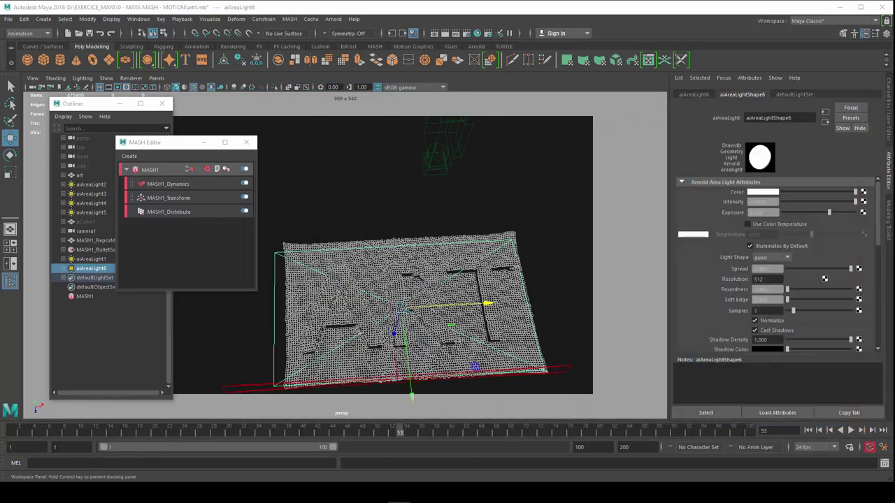
# Select the MASH1_ReproMesh, view the ART imprint from side and oblique angles, then bring up MASH > Utilities
pyautogui.moveTo(419, 308)
pyautogui.keyDown('alt'); pyautogui.mouseDown()
pyautogui.moveTo(492, 308)
pyautogui.moveTo(485, 311)
pyautogui.mouseUp(); pyautogui.keyUp('alt')
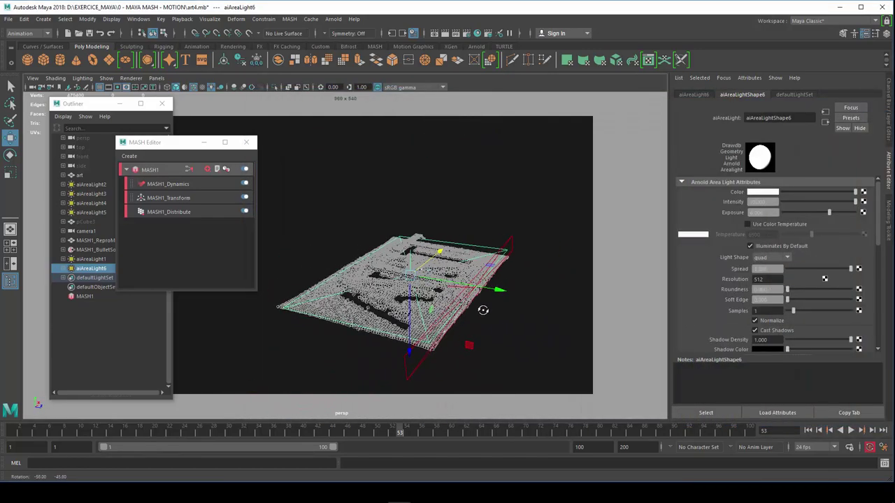
pyautogui.click(345, 316)
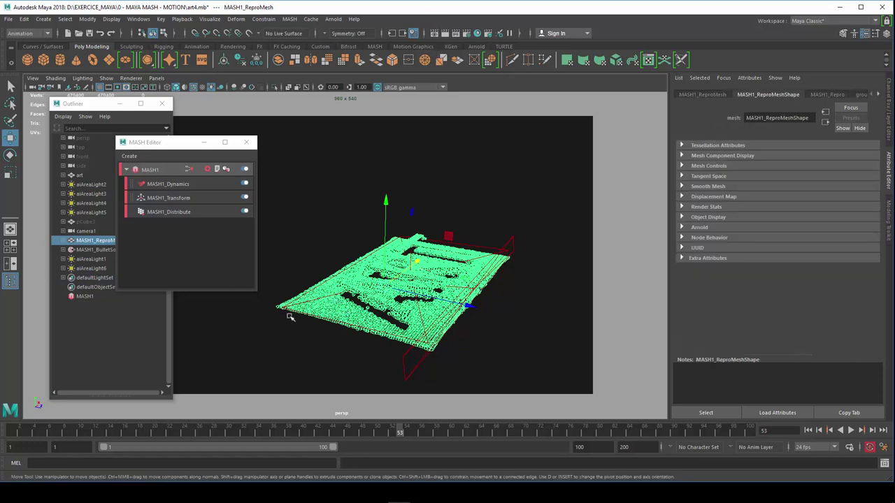
pyautogui.moveTo(328, 320)
pyautogui.keyDown('alt'); pyautogui.mouseDown()
pyautogui.moveTo(367, 304)
pyautogui.moveTo(359, 322)
pyautogui.mouseUp(); pyautogui.keyUp('alt')
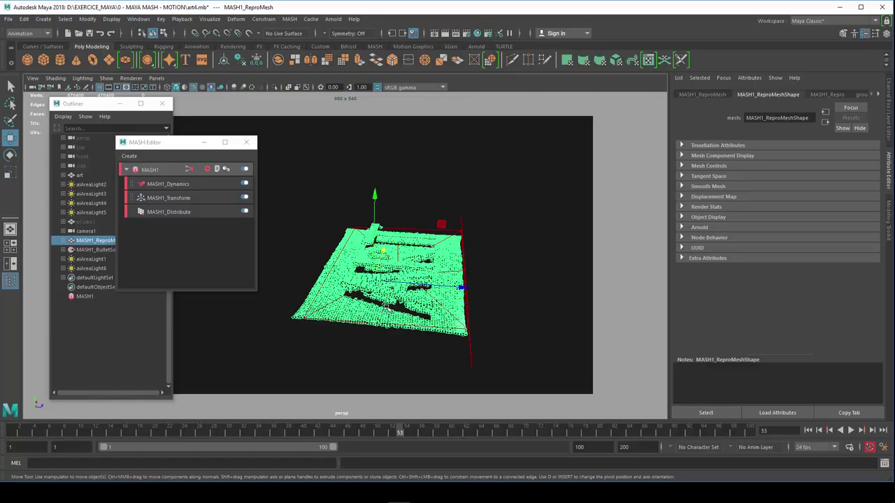
pyautogui.moveTo(406, 299)
pyautogui.keyDown('alt'); pyautogui.mouseDown()
pyautogui.moveTo(323, 313)
pyautogui.moveTo(332, 233)
pyautogui.mouseUp(); pyautogui.keyUp('alt')
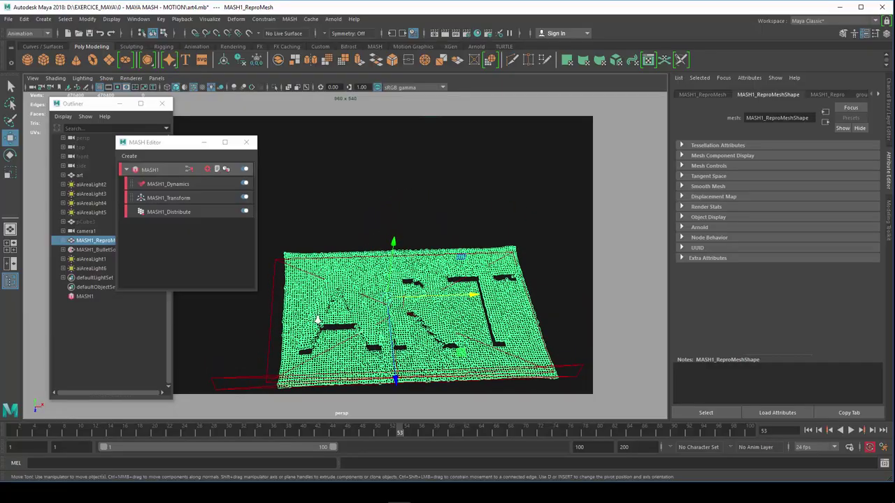
pyautogui.scroll(2, 332, 233)
pyautogui.scroll(3, 332, 233)
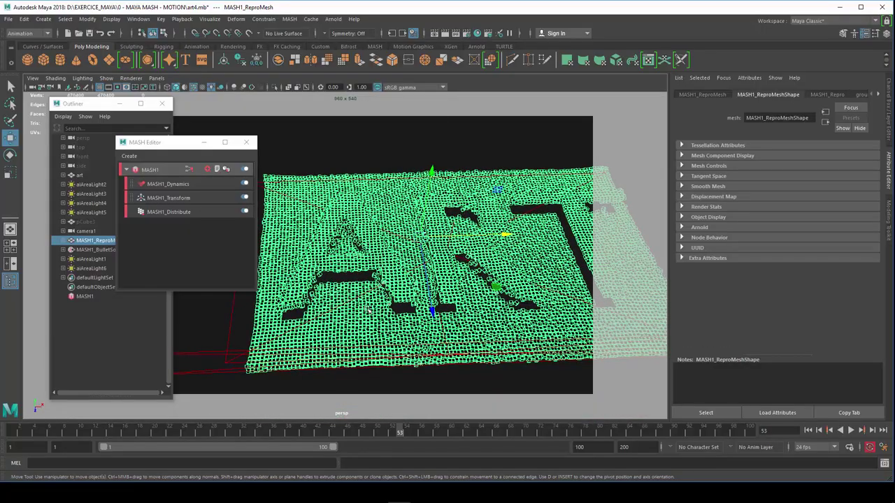
pyautogui.moveTo(367, 310)
pyautogui.keyDown('alt'); pyautogui.mouseDown()
pyautogui.moveTo(419, 311)
pyautogui.moveTo(374, 311)
pyautogui.moveTo(364, 280)
pyautogui.mouseUp(); pyautogui.keyUp('alt')
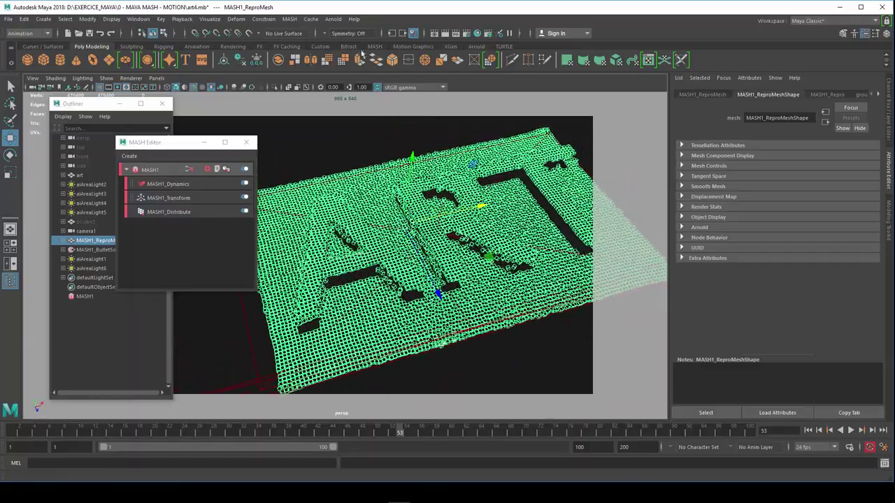
pyautogui.click(334, 20)
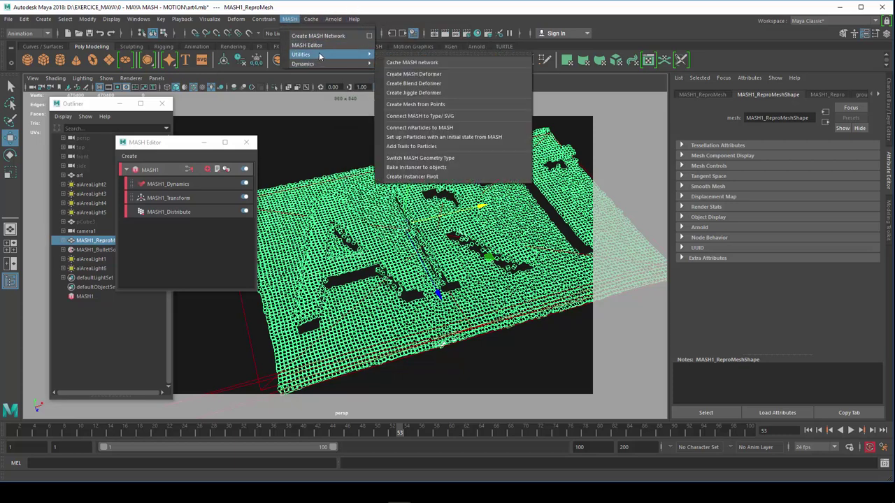
pyautogui.moveTo(328, 55)
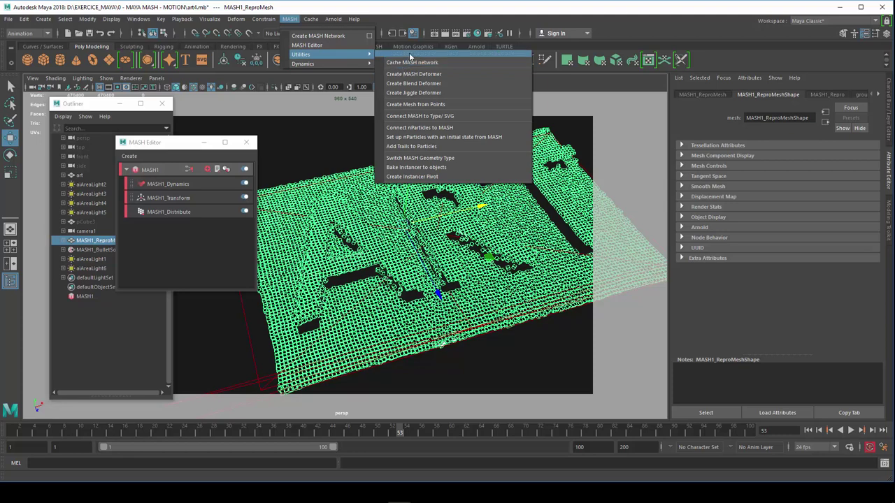
# Tear off the MASH Utilities list as a floating window and move the MASH Editor aside
pyautogui.click(409, 56)
pyautogui.moveTo(413, 49)
pyautogui.mouseDown()
pyautogui.moveTo(544, 75)
pyautogui.moveTo(607, 68)
pyautogui.mouseUp()
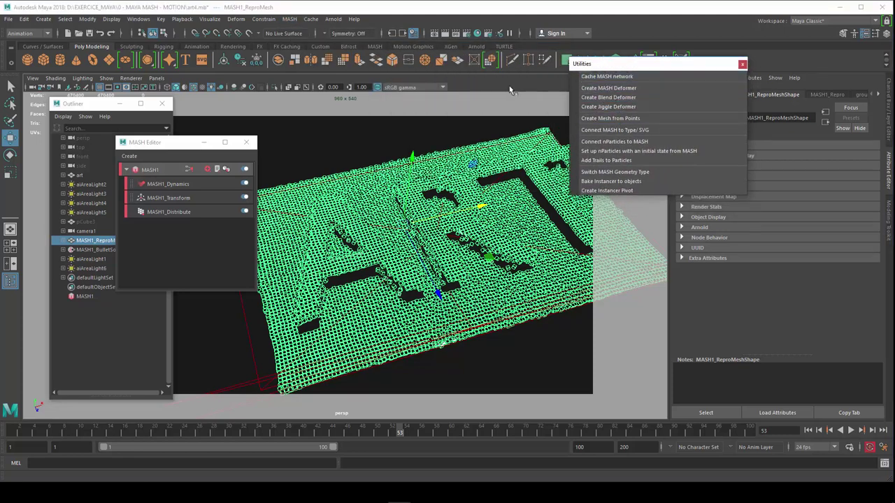
pyautogui.moveTo(172, 144); pyautogui.dragTo(218, 93)
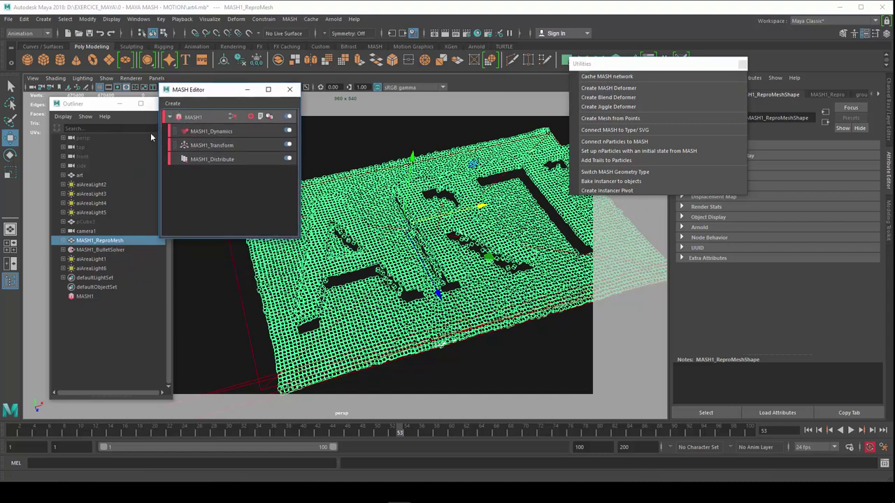
# Select MASH1, open Cache MASH network, toggle range Start/End back to Time Slider, and close Alembic Export
pyautogui.click(89, 297)
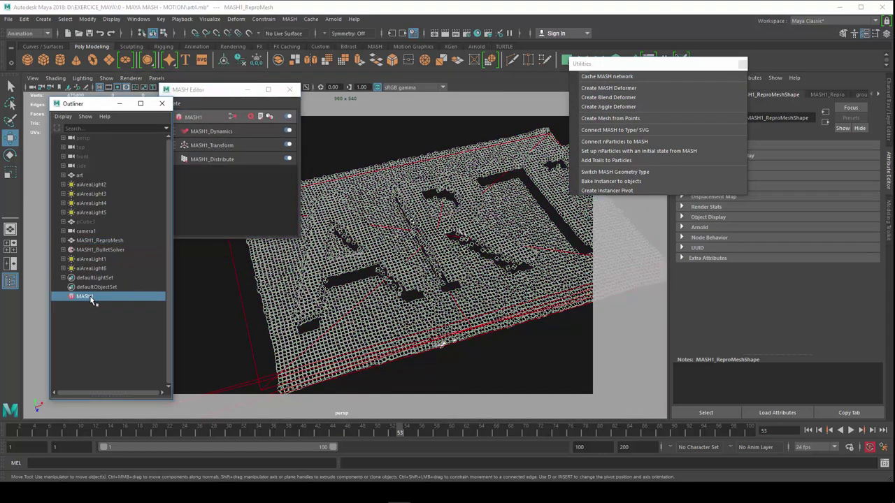
pyautogui.click(618, 79)
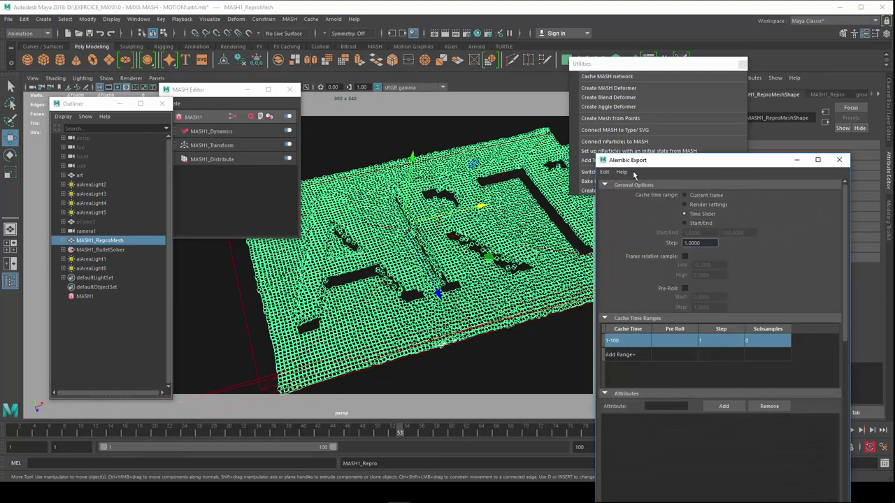
pyautogui.moveTo(644, 155)
pyautogui.mouseDown()
pyautogui.moveTo(510, 84)
pyautogui.moveTo(502, 65)
pyautogui.mouseUp()
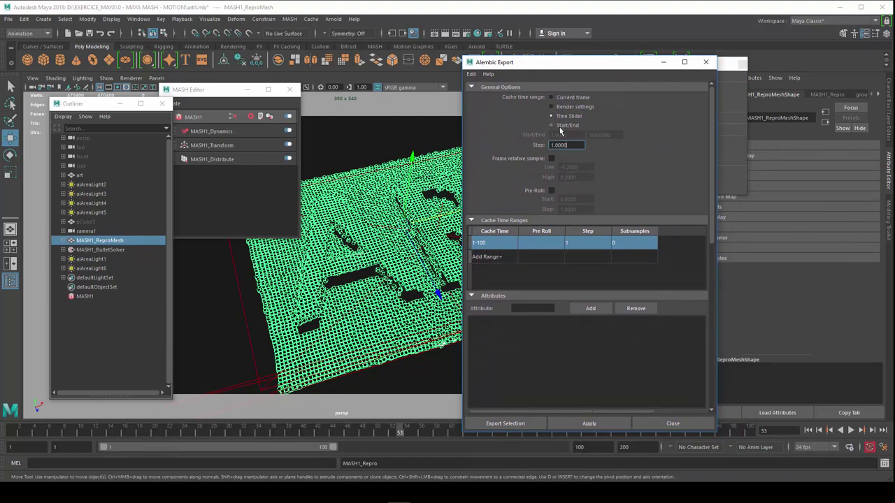
pyautogui.click(561, 126)
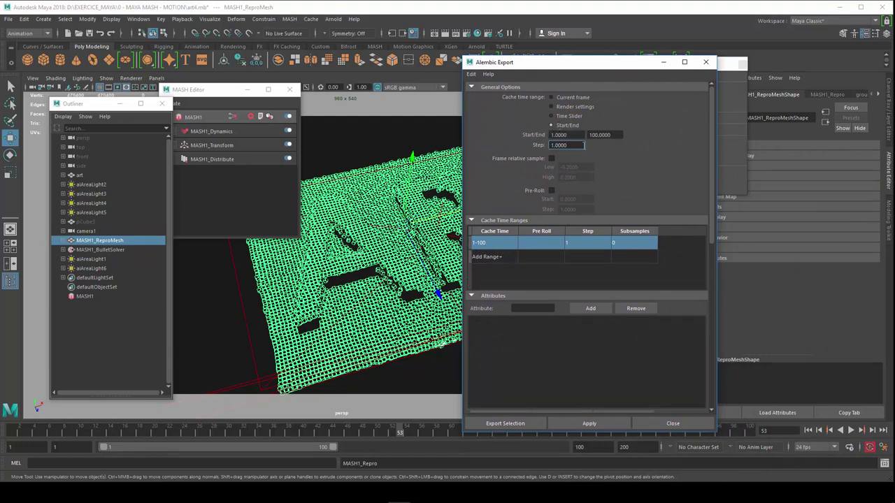
pyautogui.click(561, 118)
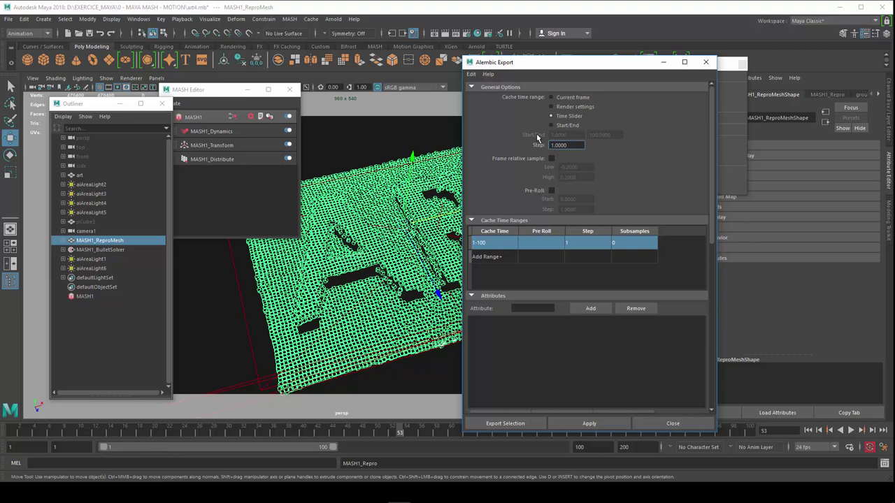
pyautogui.click(705, 62)
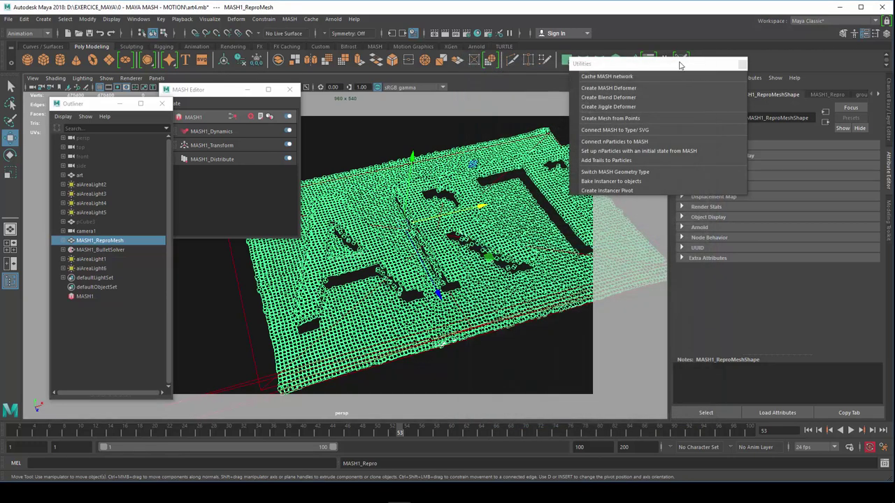
pyautogui.click(334, 20)
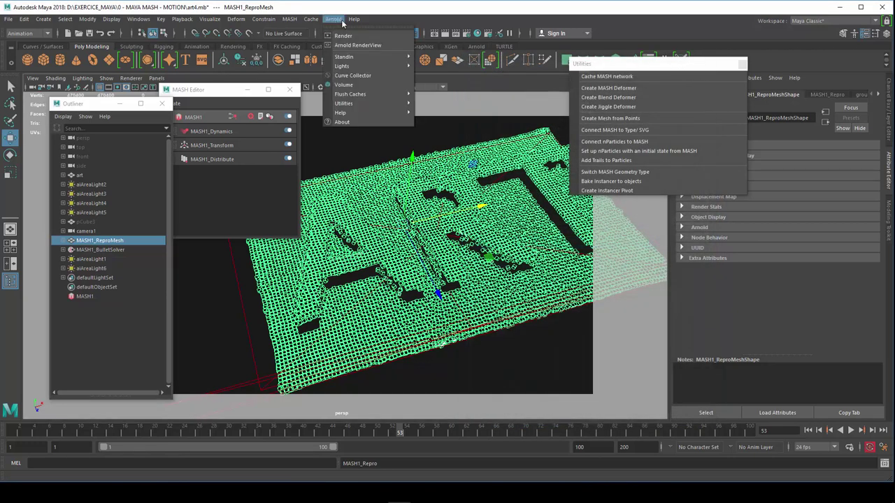
pyautogui.click(311, 19)
pyautogui.moveTo(331, 36)
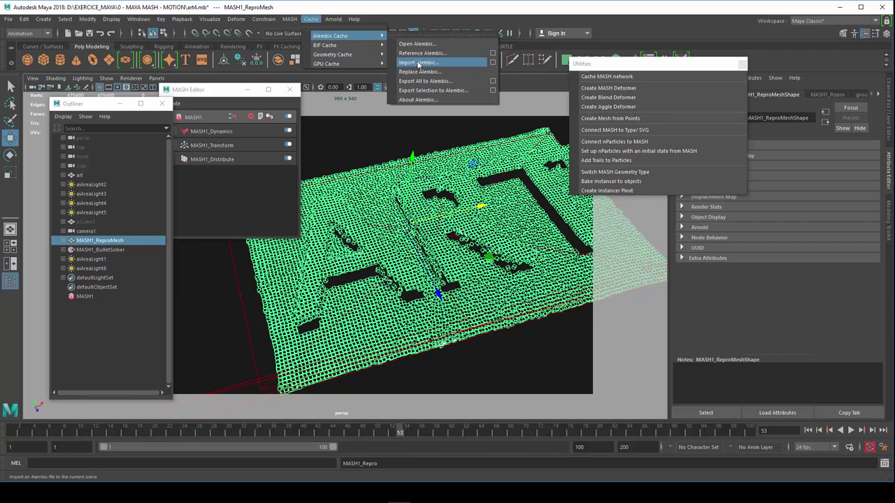
pyautogui.press('Escape')
pyautogui.press('Escape')
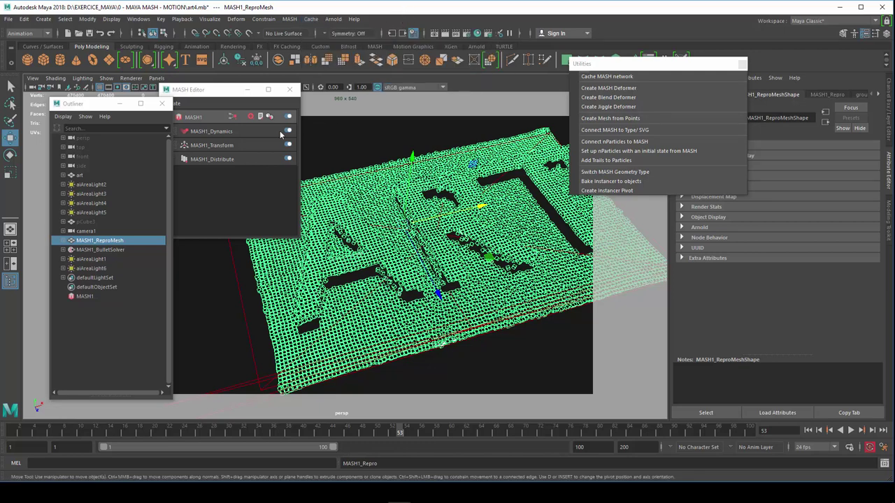
pyautogui.moveTo(218, 91)
pyautogui.mouseDown()
pyautogui.moveTo(157, 75)
pyautogui.moveTo(164, 88)
pyautogui.mouseUp()
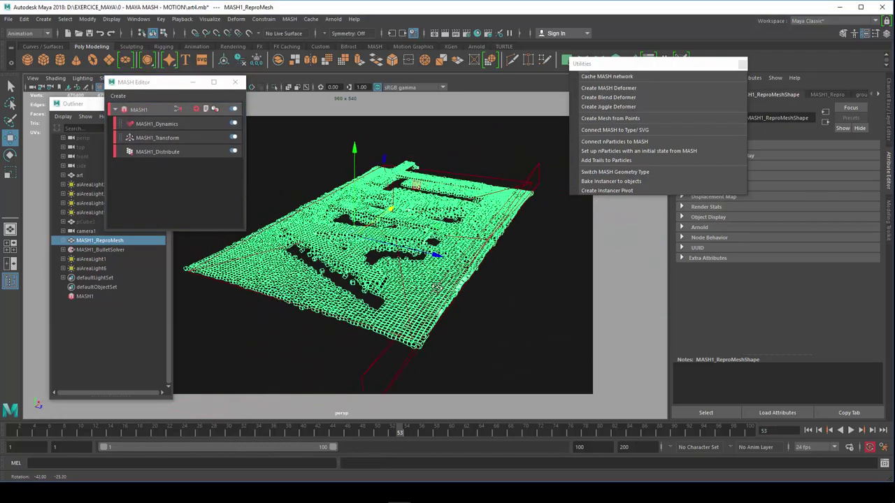
pyautogui.moveTo(439, 284)
pyautogui.keyDown('alt'); pyautogui.mouseDown()
pyautogui.moveTo(448, 300)
pyautogui.moveTo(484, 291)
pyautogui.mouseUp(); pyautogui.keyUp('alt')
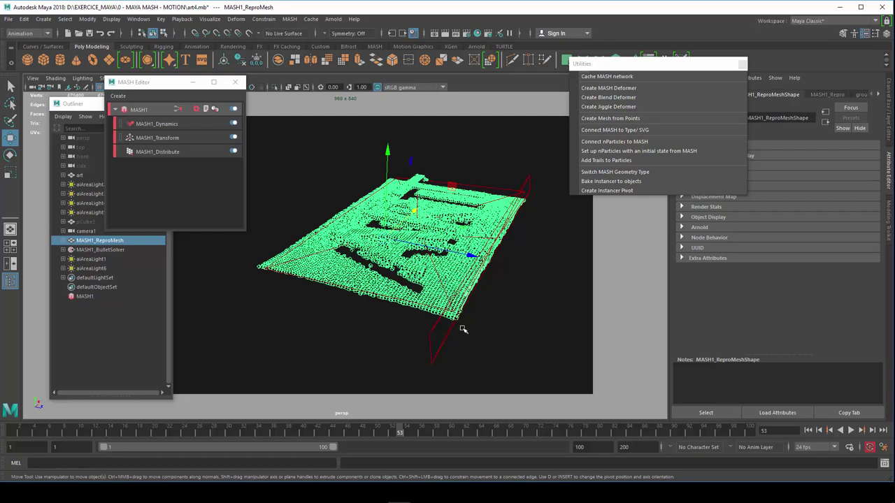
pyautogui.moveTo(463, 327)
pyautogui.keyDown('alt'); pyautogui.mouseDown()
pyautogui.moveTo(499, 312)
pyautogui.moveTo(493, 305)
pyautogui.moveTo(420, 363)
pyautogui.mouseUp(); pyautogui.keyUp('alt')
pyautogui.moveTo(364, 306)
pyautogui.keyDown('alt'); pyautogui.mouseDown()
pyautogui.moveTo(391, 318)
pyautogui.moveTo(381, 314)
pyautogui.moveTo(395, 290)
pyautogui.moveTo(386, 316)
pyautogui.moveTo(392, 323)
pyautogui.moveTo(446, 300)
pyautogui.moveTo(426, 293)
pyautogui.mouseUp(); pyautogui.keyUp('alt')
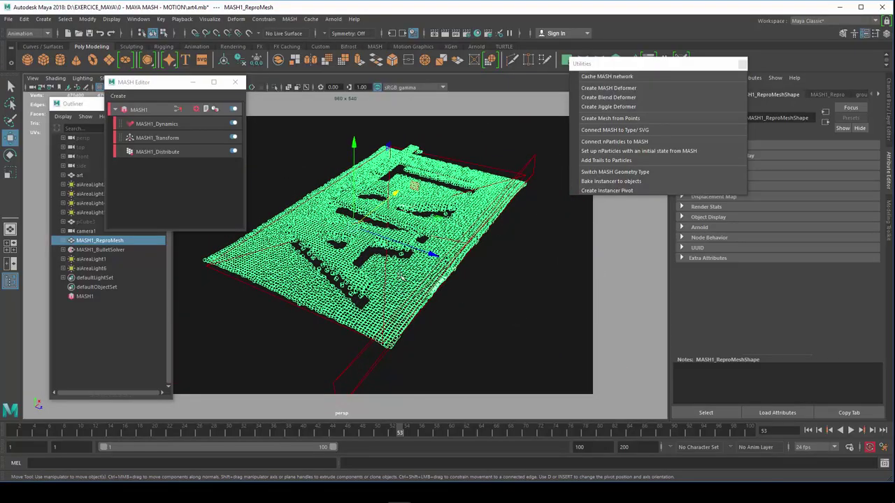
pyautogui.moveTo(430, 275)
pyautogui.keyDown('alt'); pyautogui.mouseDown()
pyautogui.moveTo(365, 301)
pyautogui.moveTo(367, 311)
pyautogui.mouseUp(); pyautogui.keyUp('alt')
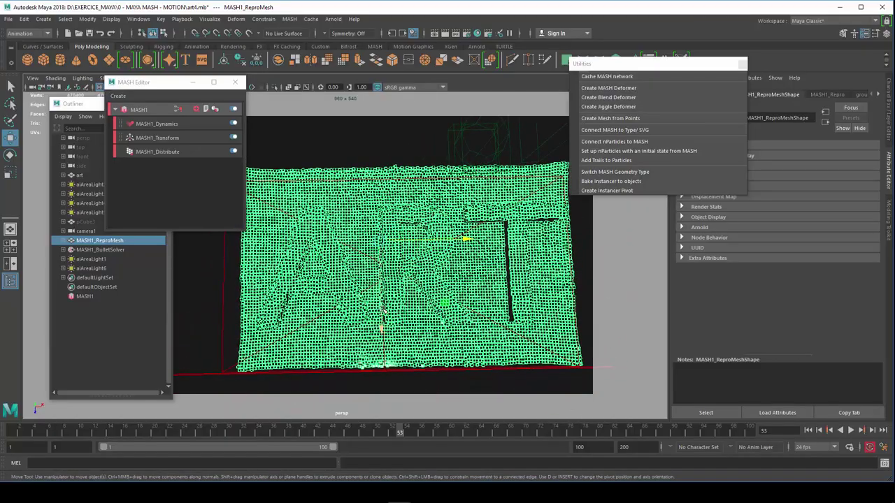